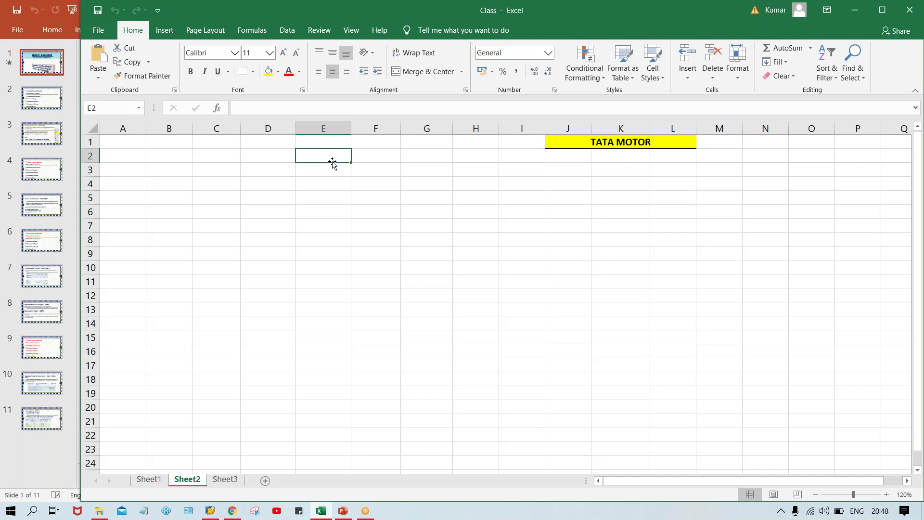
Enter the code TM00 in cell E2 of Sheet2
{"action": "type", "text": "tan"}
{"action": "key", "text": "BackSpace"}
{"action": "key", "text": "BackSpace"}
{"action": "key", "text": "BackSpace"}
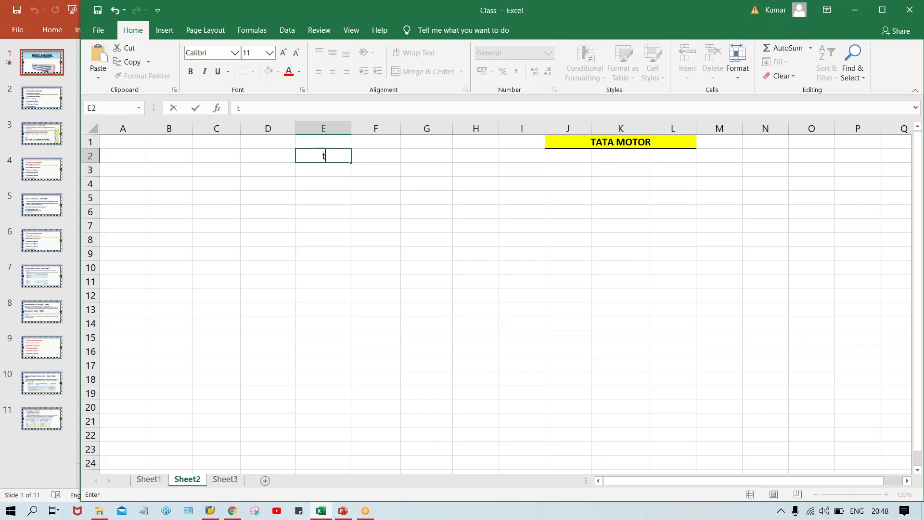
{"action": "type", "text": "TM0"}
{"action": "key", "text": "Caps_Lock"}
{"action": "type", "text": "0"}
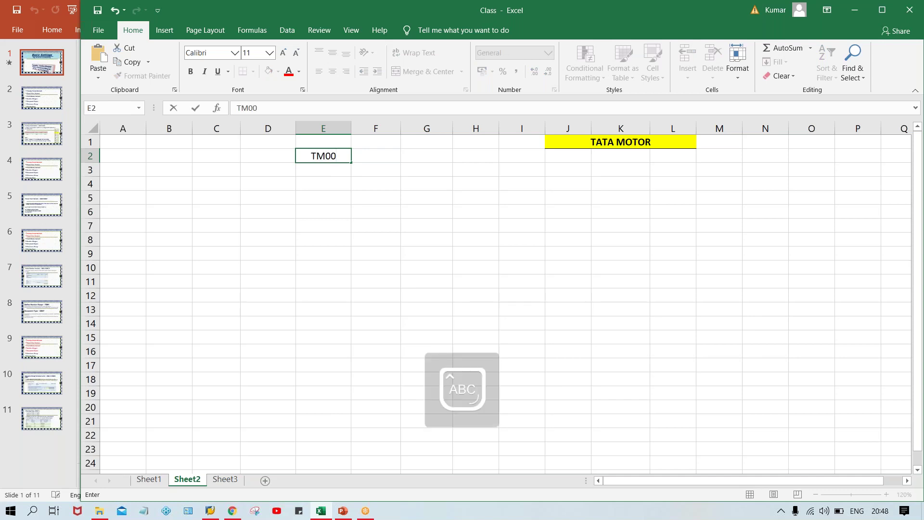
{"action": "key", "text": "Return"}
{"action": "left_click", "coordinate": [345, 153]}
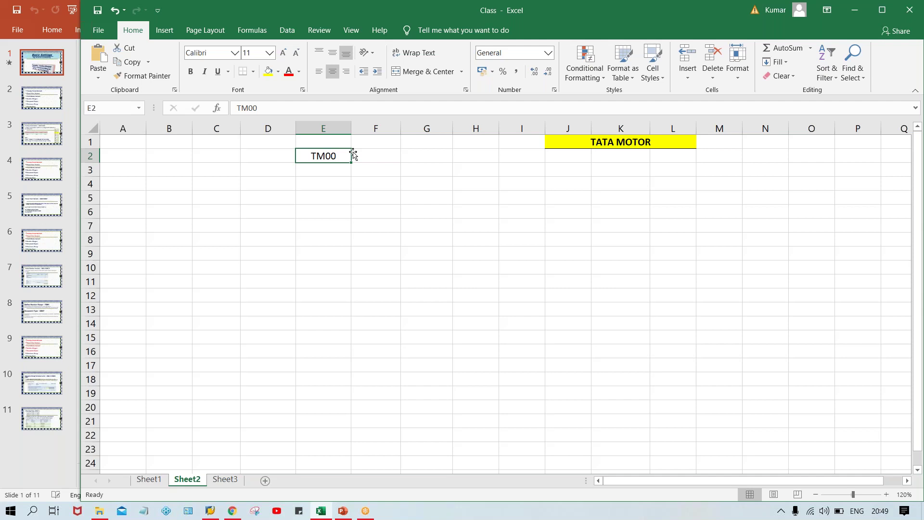
Enter the year 2020 in cell E4, two rows below the TM00 code
{"action": "left_click", "coordinate": [322, 193]}
{"action": "left_click", "coordinate": [324, 181]}
{"action": "type", "text": "200"}
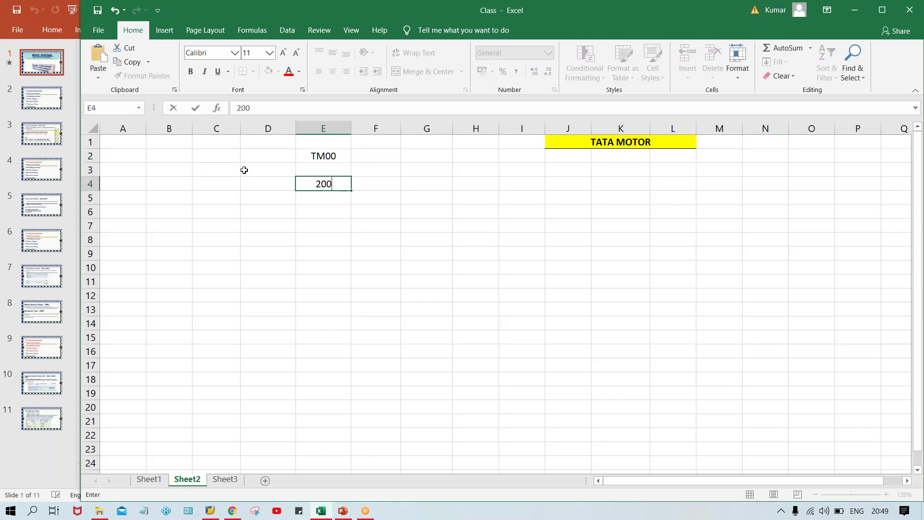
{"action": "key", "text": "BackSpace"}
{"action": "type", "text": "20"}
{"action": "key", "text": "Return"}
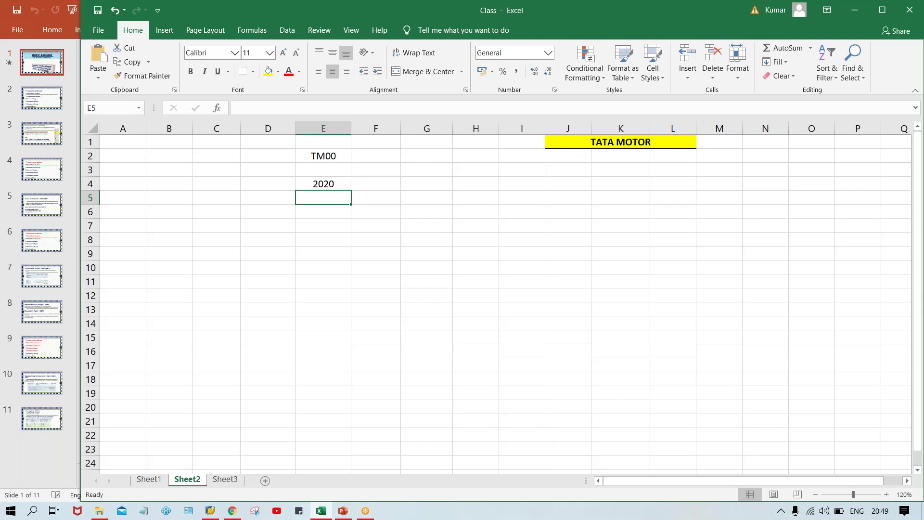
Replace the year in cell E4 with the month name JUNE
{"action": "left_click", "coordinate": [323, 183]}
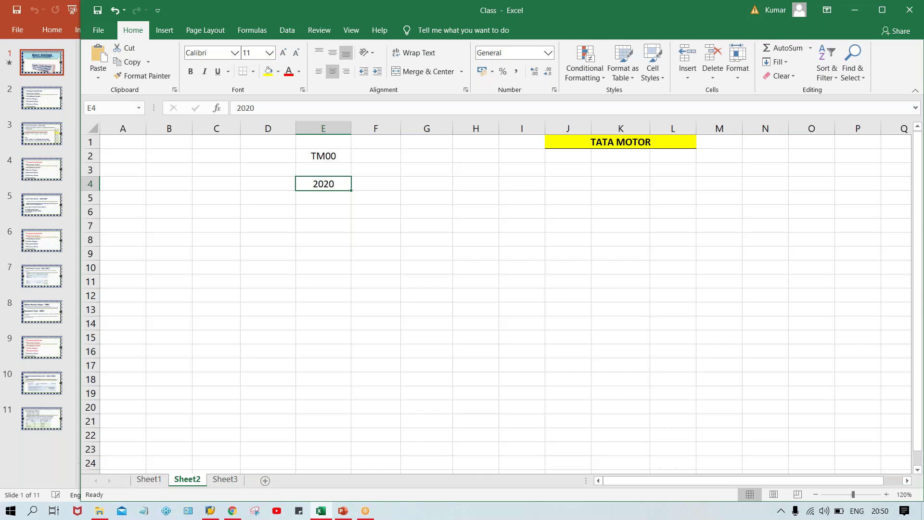
{"action": "key", "text": "Delete"}
{"action": "type", "text": "JUNE"}
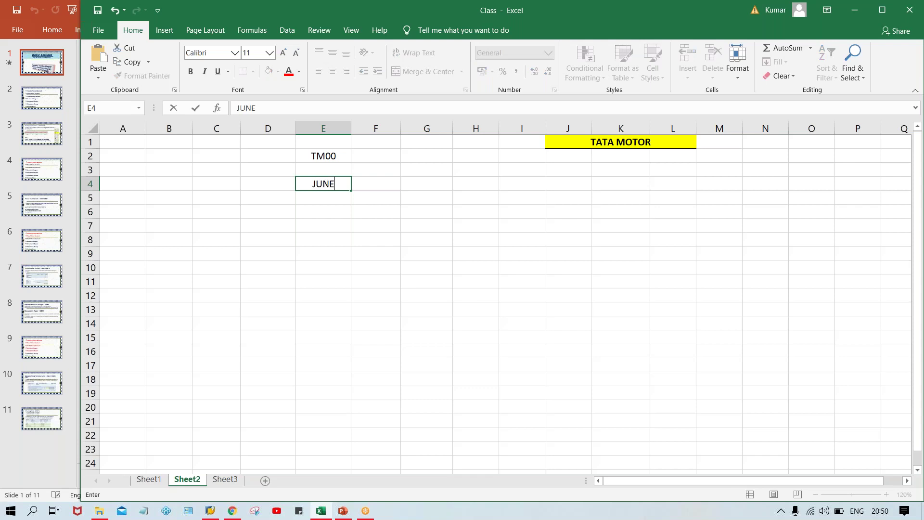
{"action": "key", "text": "Tab"}
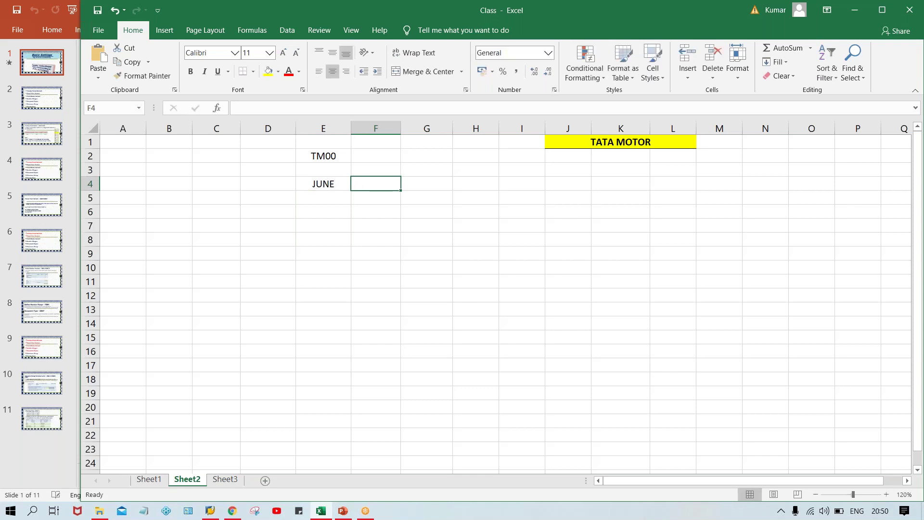
{"action": "left_click", "coordinate": [321, 189]}
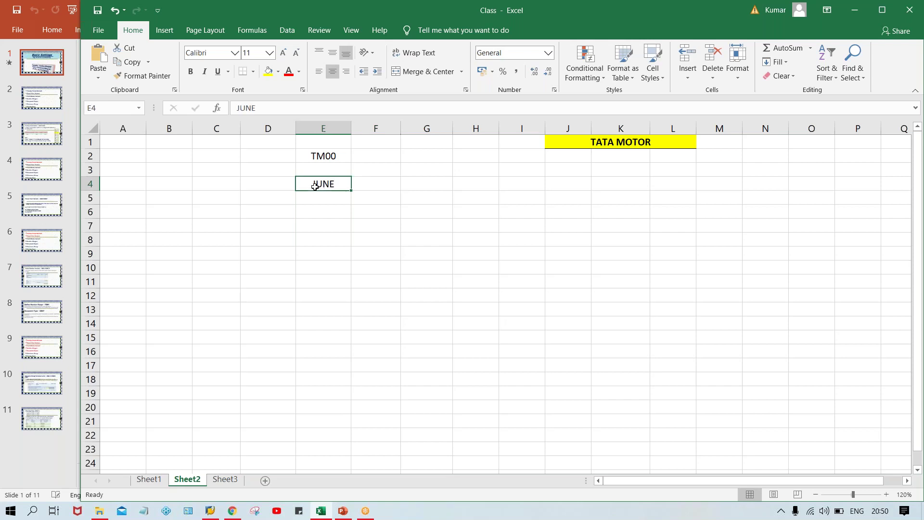
Enter the period numbers 6, 3 and 12 beside JUNE in cells F4, G4 and H4
{"action": "left_click", "coordinate": [369, 185]}
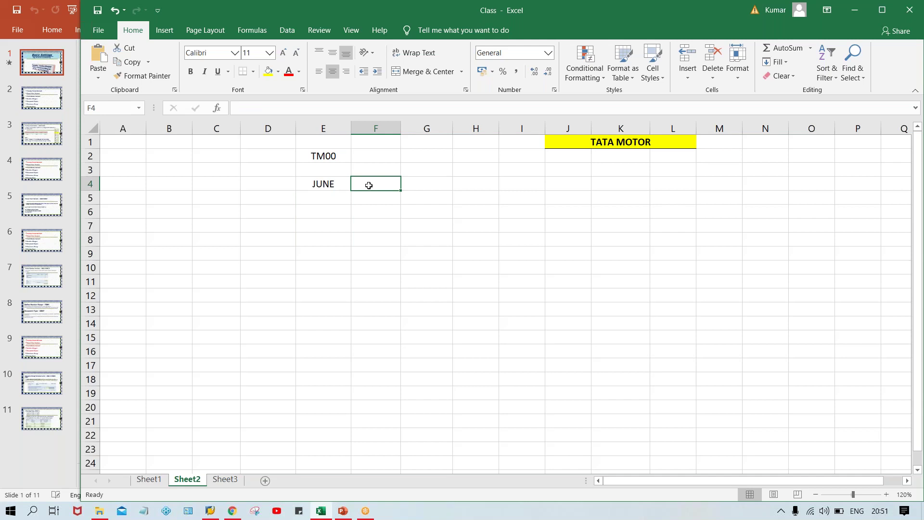
{"action": "type", "text": "6"}
{"action": "key", "text": "Tab"}
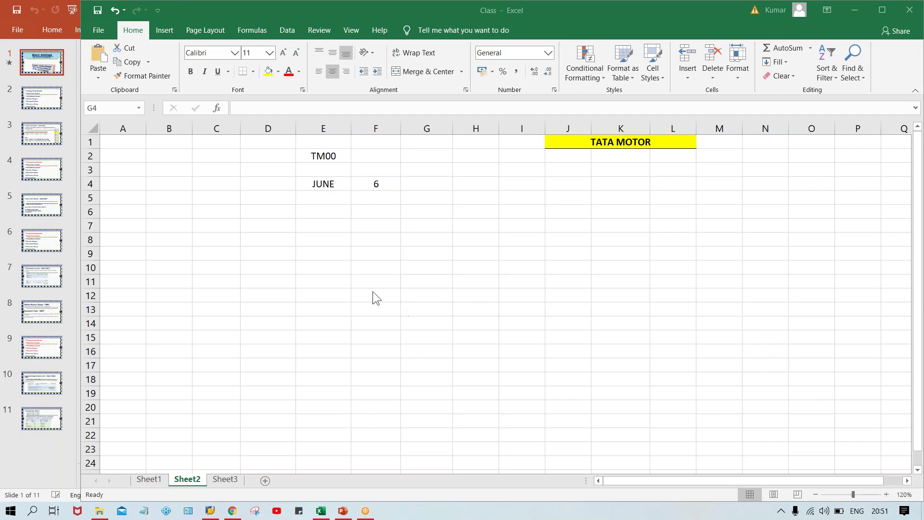
{"action": "left_click", "coordinate": [418, 179]}
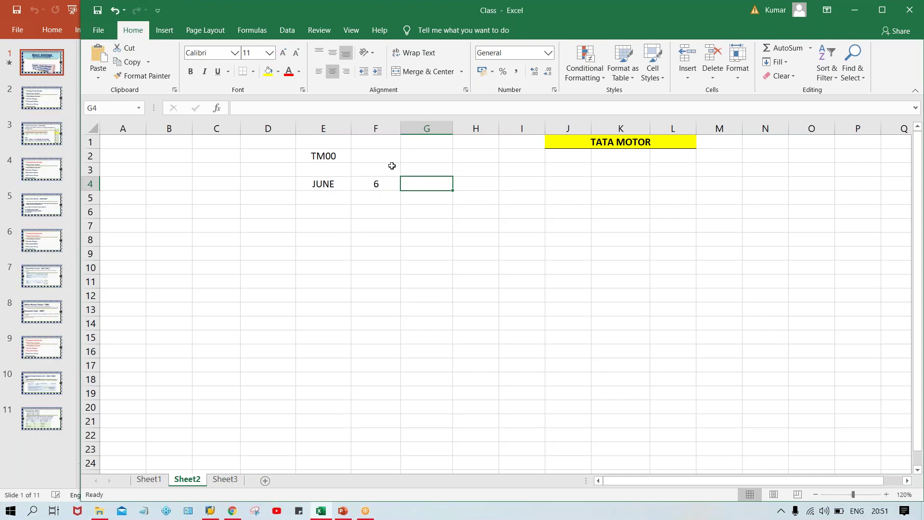
{"action": "type", "text": "3"}
{"action": "key", "text": "Tab"}
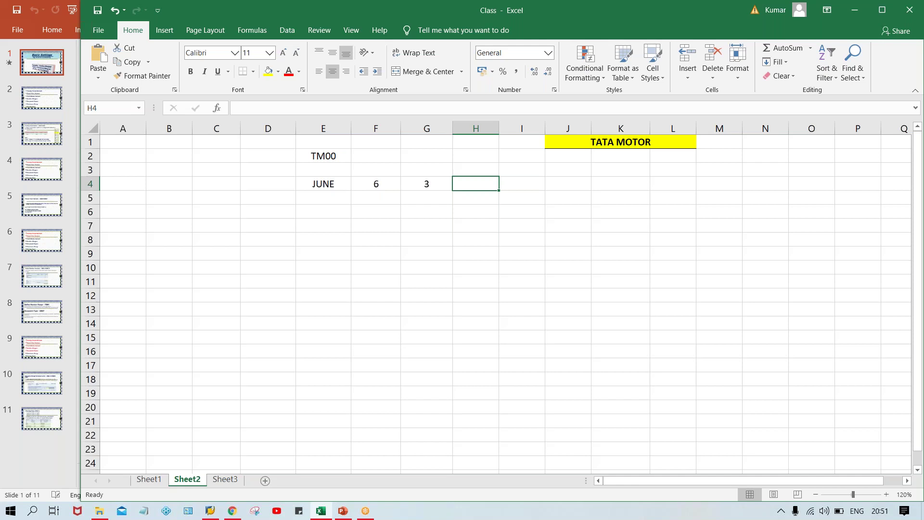
{"action": "type", "text": "12"}
{"action": "key", "text": "Return"}
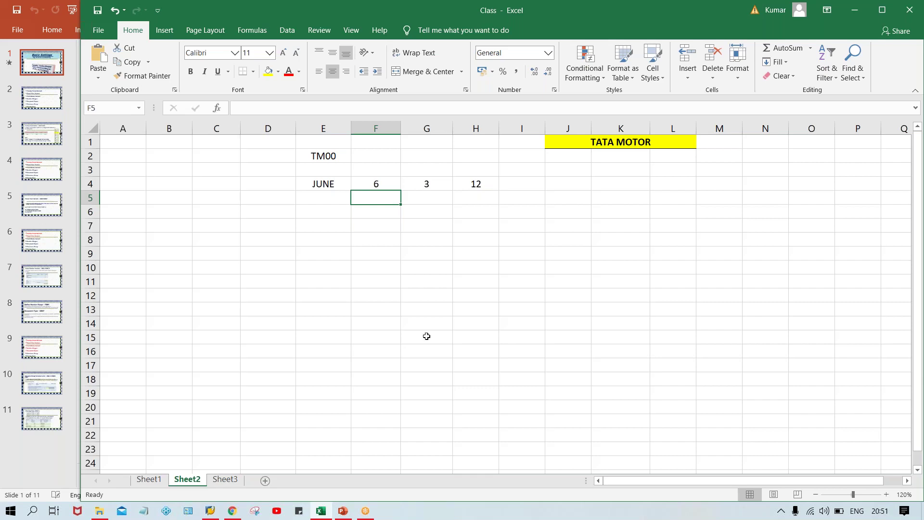
Switch to the Basic Settings presentation in PowerPoint and look through the slides following the title slide
{"action": "mouse_move", "coordinate": [340, 513]}
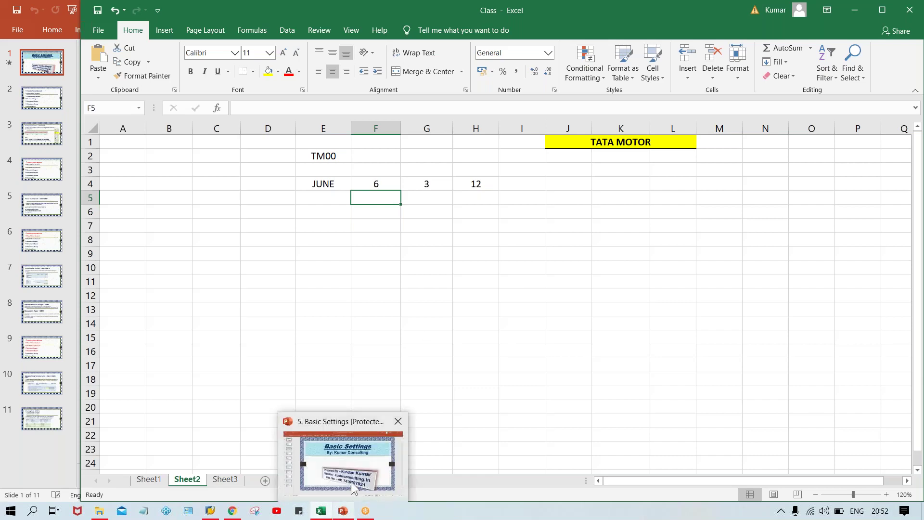
{"action": "left_click", "coordinate": [356, 474]}
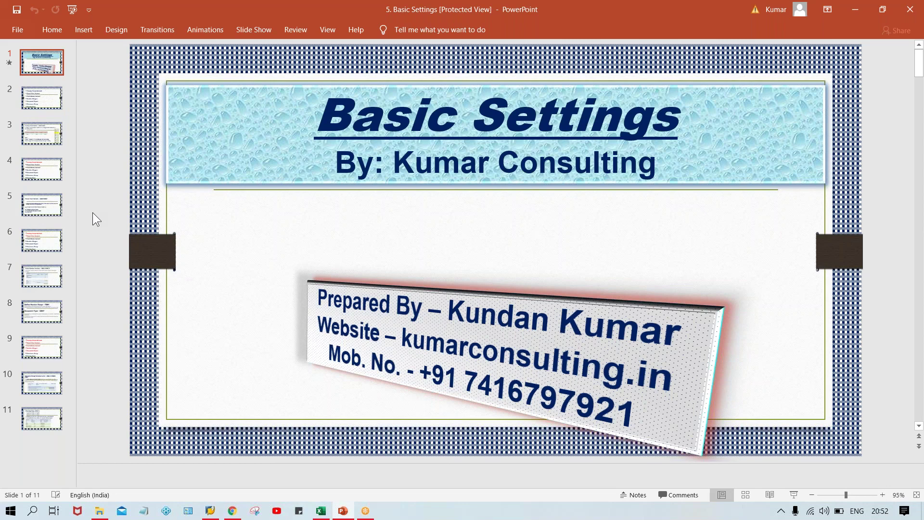
{"action": "scroll", "coordinate": [92, 212], "scroll_direction": "down", "scroll_amount": 2}
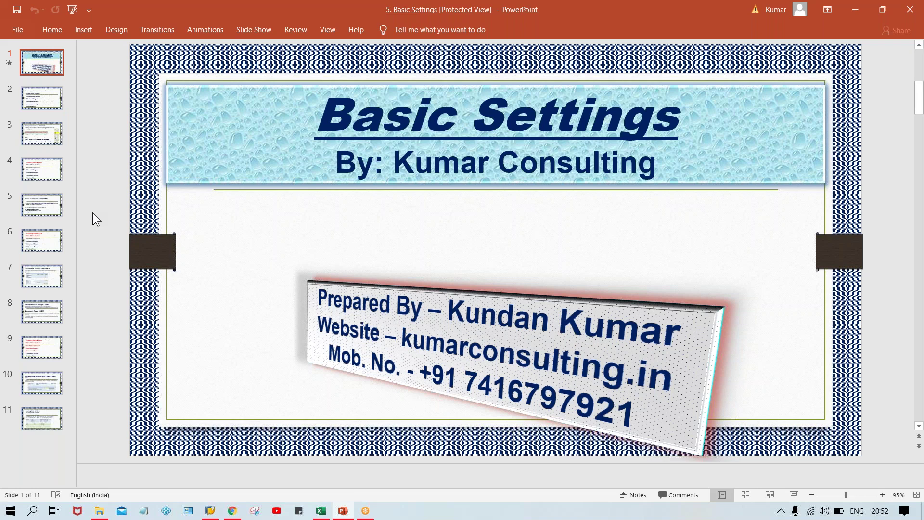
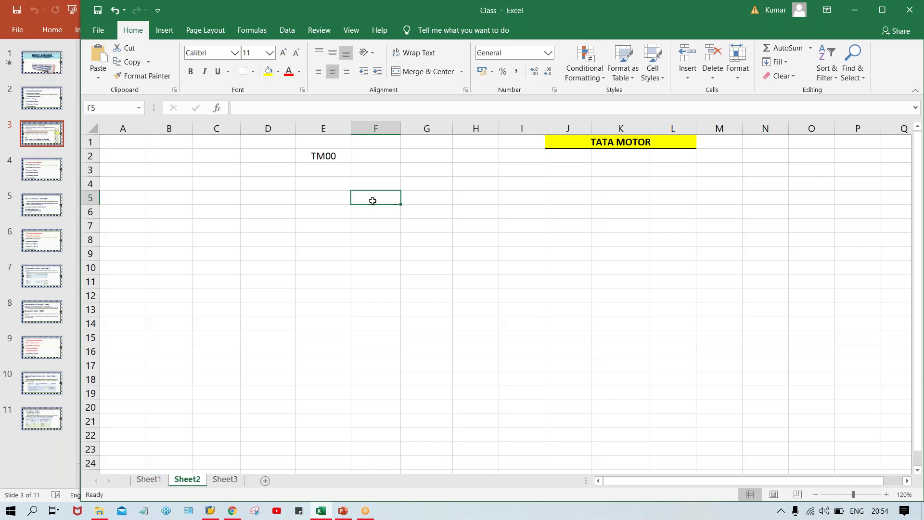
Clear the TM00 code from cell E2 of Sheet2 in the Excel workbook Class
{"action": "left_click", "coordinate": [364, 183]}
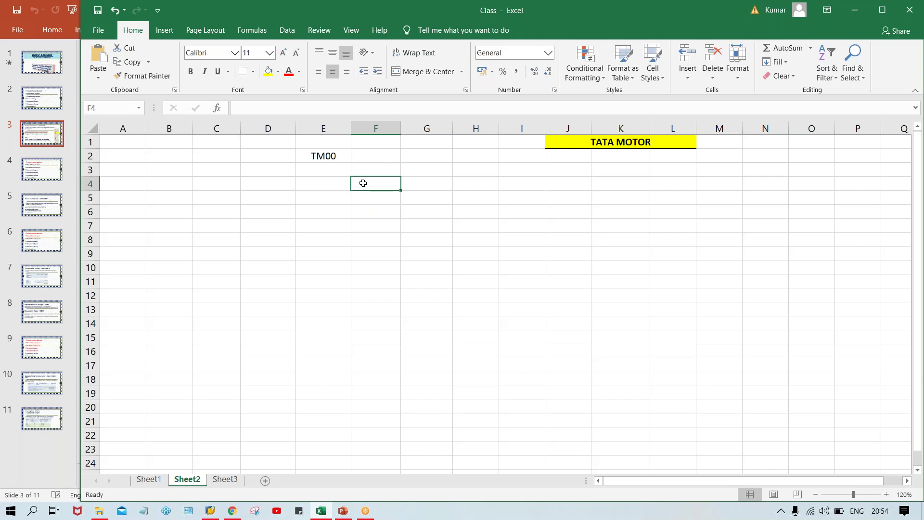
{"action": "left_click", "coordinate": [323, 155]}
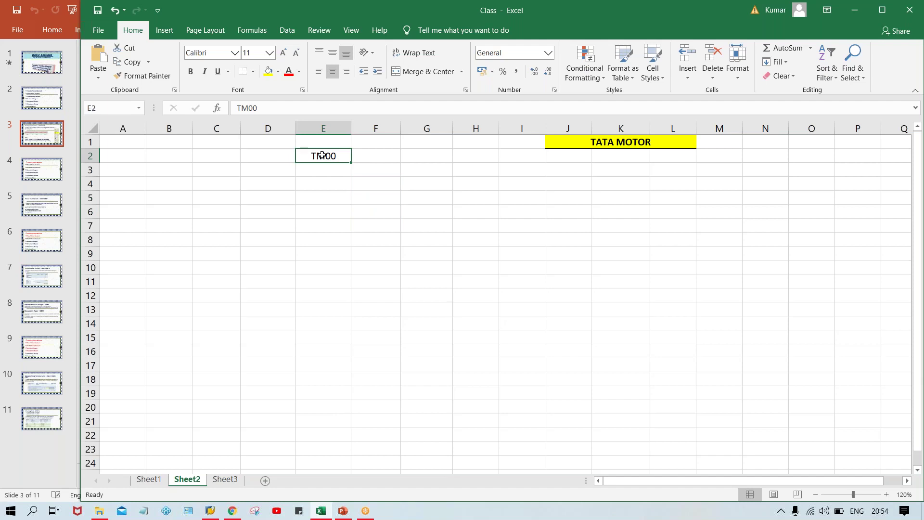
{"action": "key", "text": "Delete"}
Enter the date 15.06.2019 in cell E3
{"action": "left_click", "coordinate": [361, 171]}
{"action": "left_click", "coordinate": [341, 171]}
{"action": "left_click", "coordinate": [366, 171]}
{"action": "left_click", "coordinate": [337, 174]}
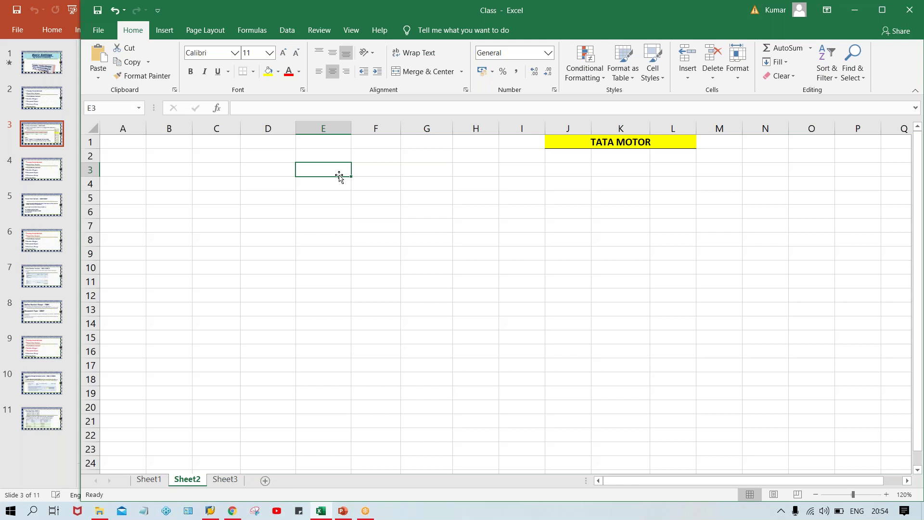
{"action": "type", "text": "15.0"}
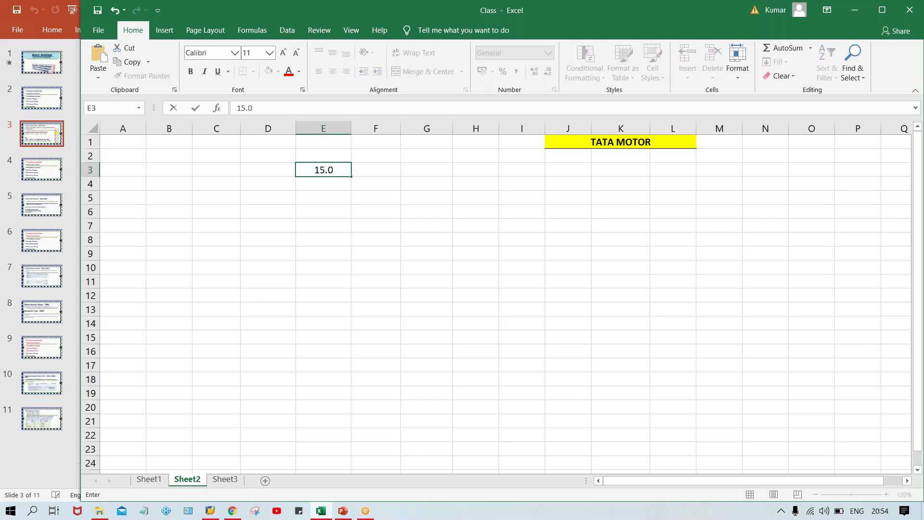
{"action": "type", "text": "6.2019"}
{"action": "key", "text": "Tab"}
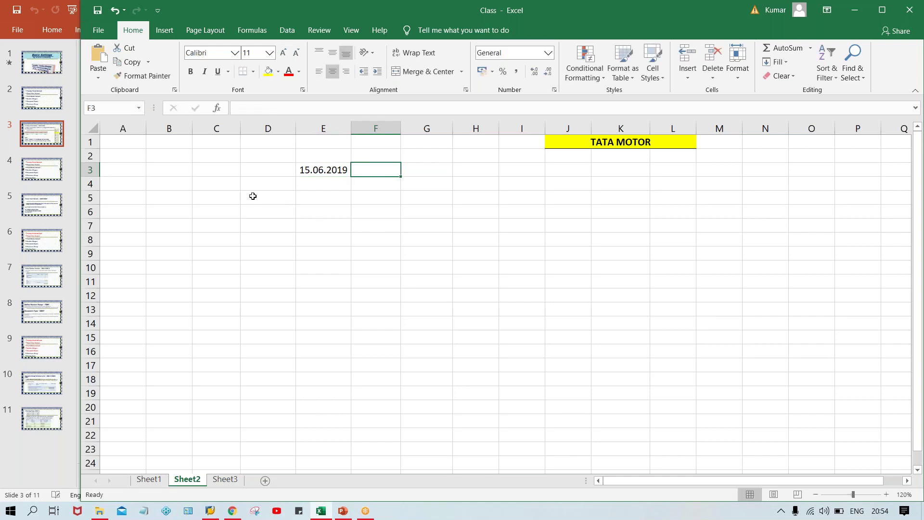
Label the date row by entering A in cell D3
{"action": "left_click", "coordinate": [262, 170]}
{"action": "type", "text": "A"}
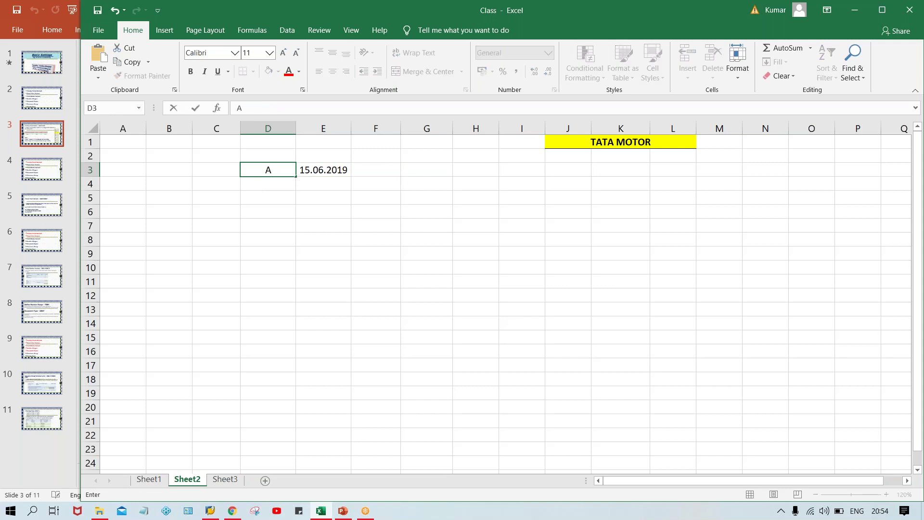
{"action": "key", "text": "Return"}
{"action": "key", "text": "Up"}
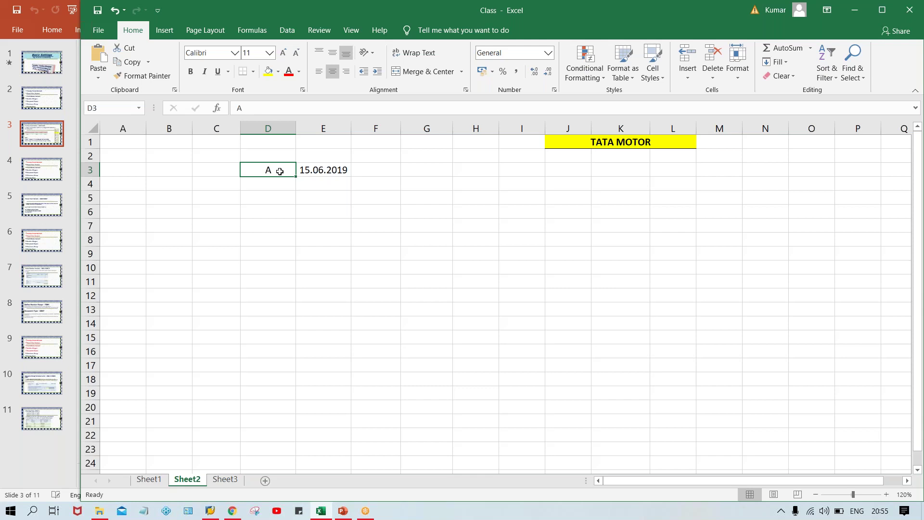
Enter a second date, 05.07.2020, in cell F3 beside the first date
{"action": "key", "text": "Right"}
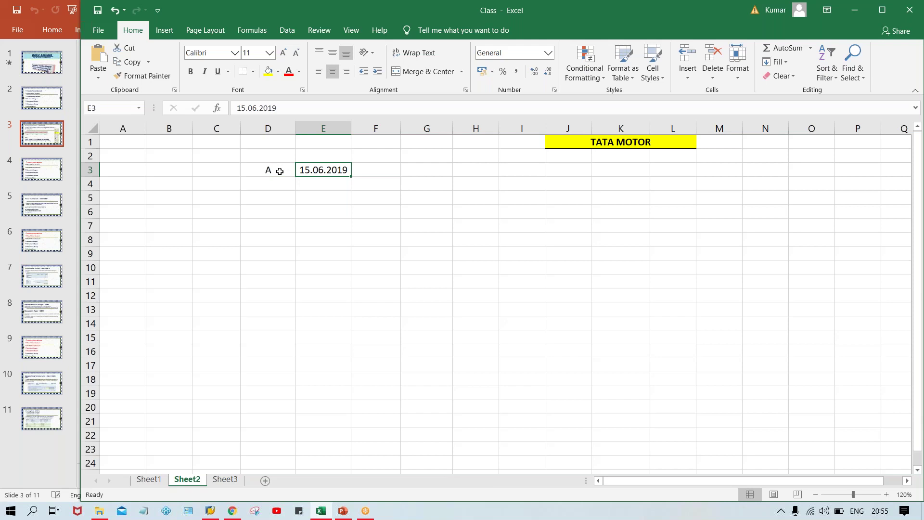
{"action": "key", "text": "Right"}
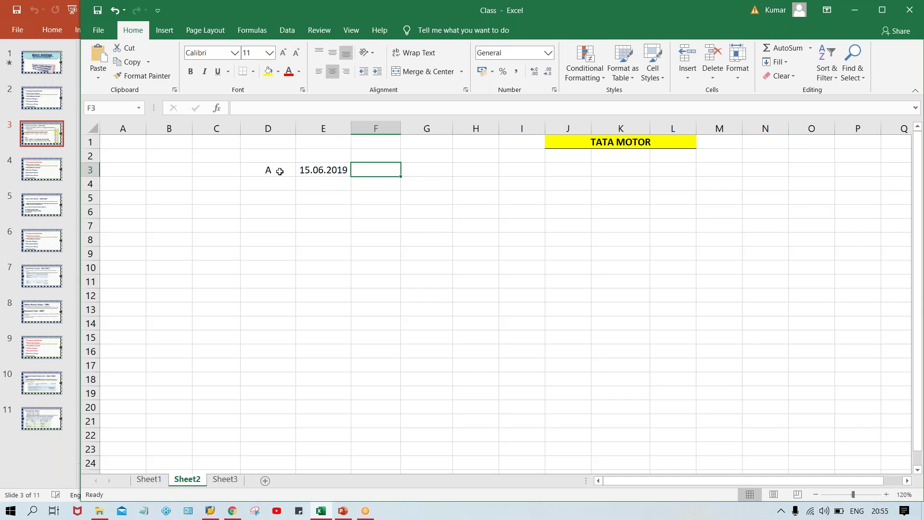
{"action": "type", "text": "05.047"}
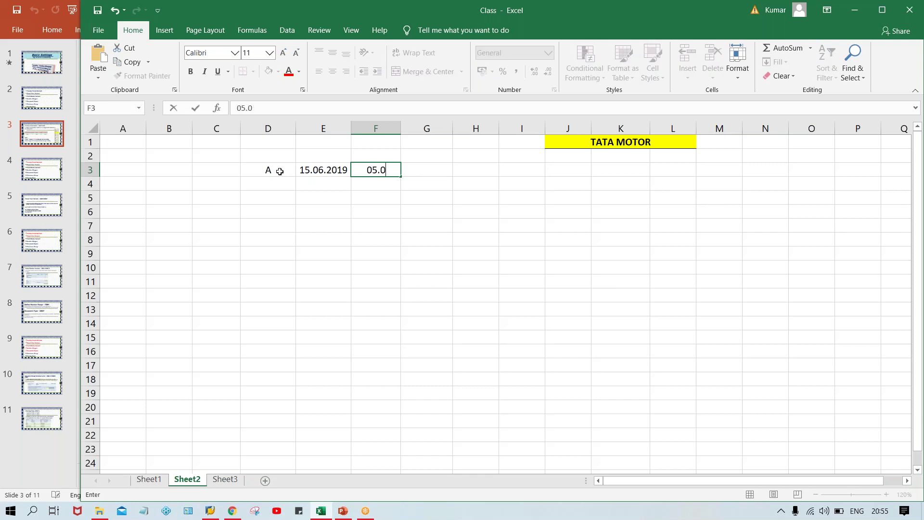
{"action": "key", "text": "BackSpace"}
{"action": "key", "text": "BackSpace"}
{"action": "type", "text": "7.2020"}
{"action": "key", "text": "Return"}
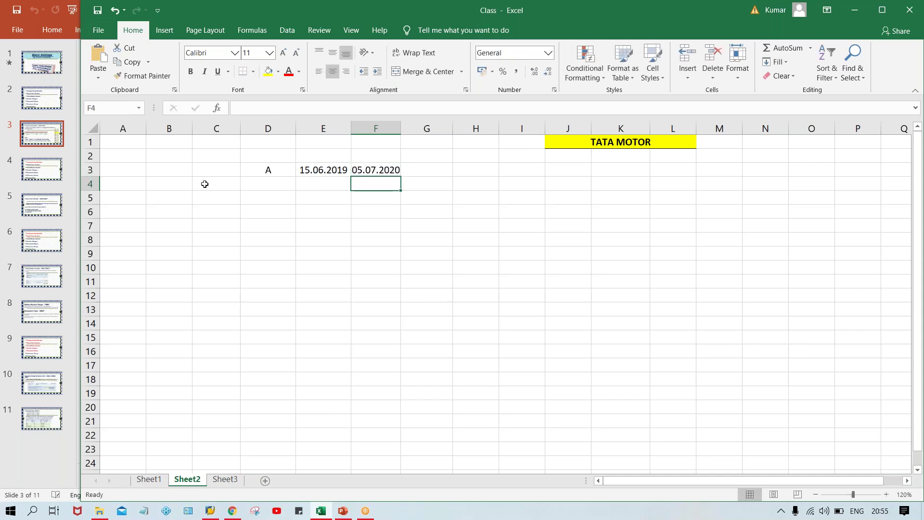
Auto-fit column F to the width of its date
{"action": "left_click", "coordinate": [394, 167]}
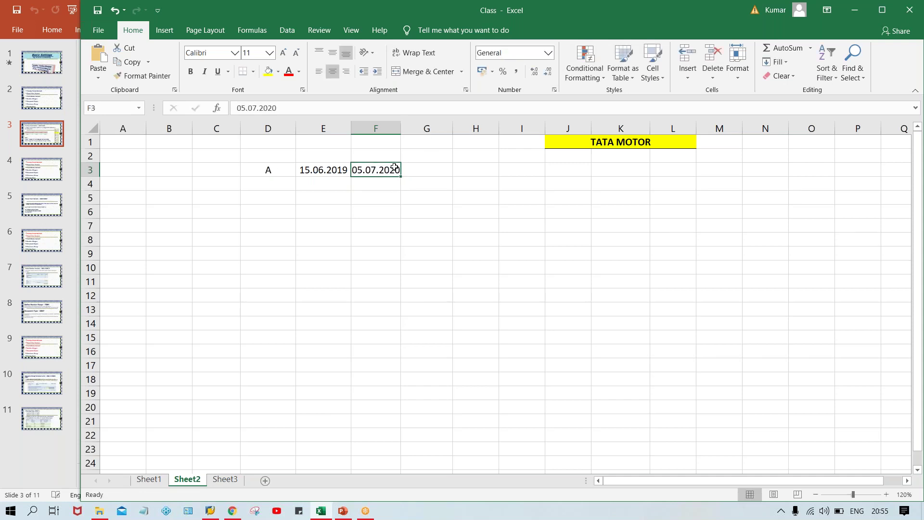
{"action": "double_click", "coordinate": [401, 126]}
{"action": "left_click", "coordinate": [392, 239]}
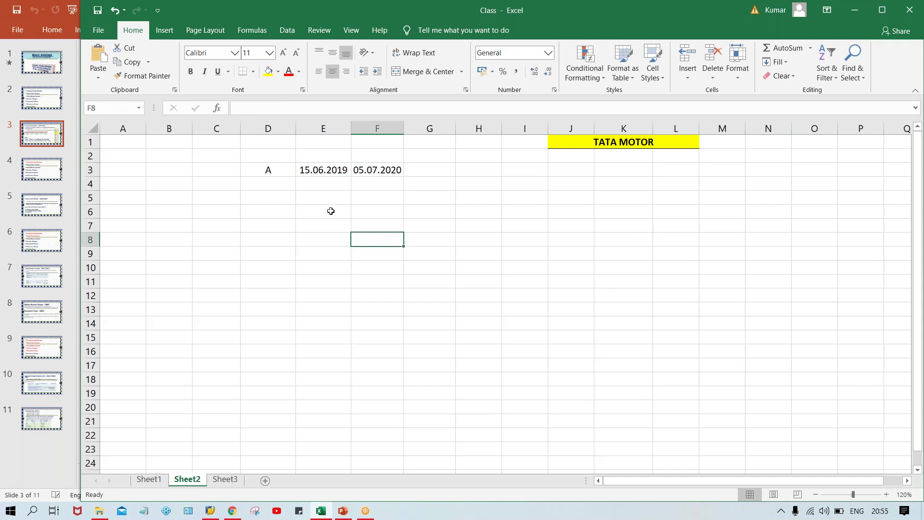
Correct the year of the date in cell F3 so it reads 05.07.2019
{"action": "left_click", "coordinate": [309, 169]}
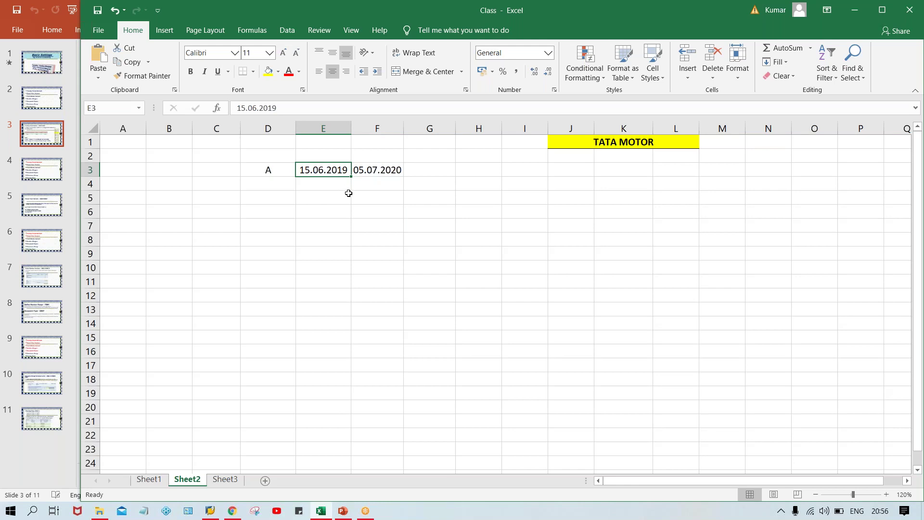
{"action": "left_click", "coordinate": [386, 175]}
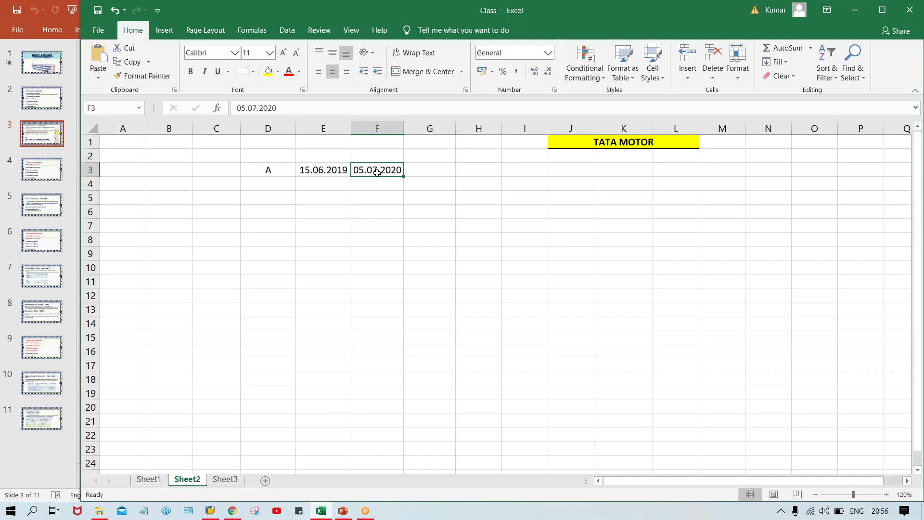
{"action": "left_click", "coordinate": [306, 109]}
{"action": "key", "text": "BackSpace"}
{"action": "key", "text": "BackSpace"}
{"action": "type", "text": "19"}
{"action": "key", "text": "Return"}
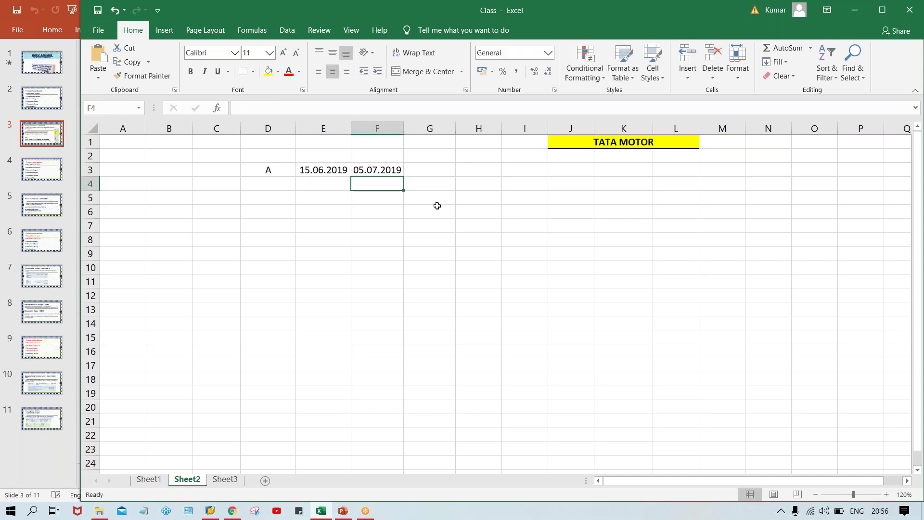
{"action": "left_click_drag", "start_coordinate": [334, 151], "coordinate": [371, 150]}
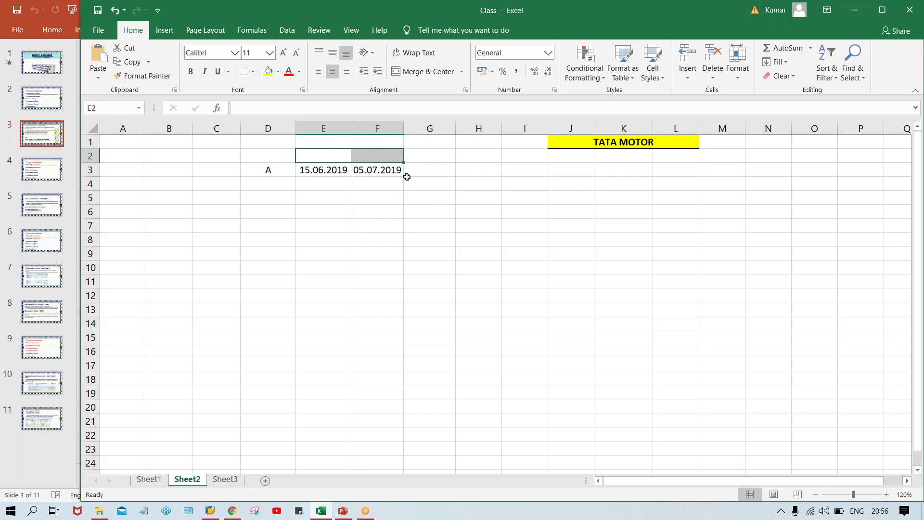
{"action": "left_click", "coordinate": [330, 170]}
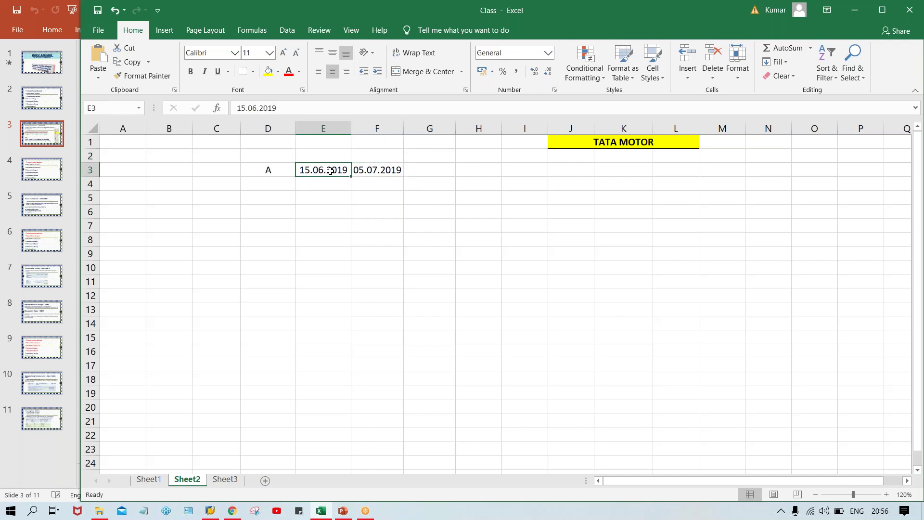
{"action": "left_click", "coordinate": [374, 168]}
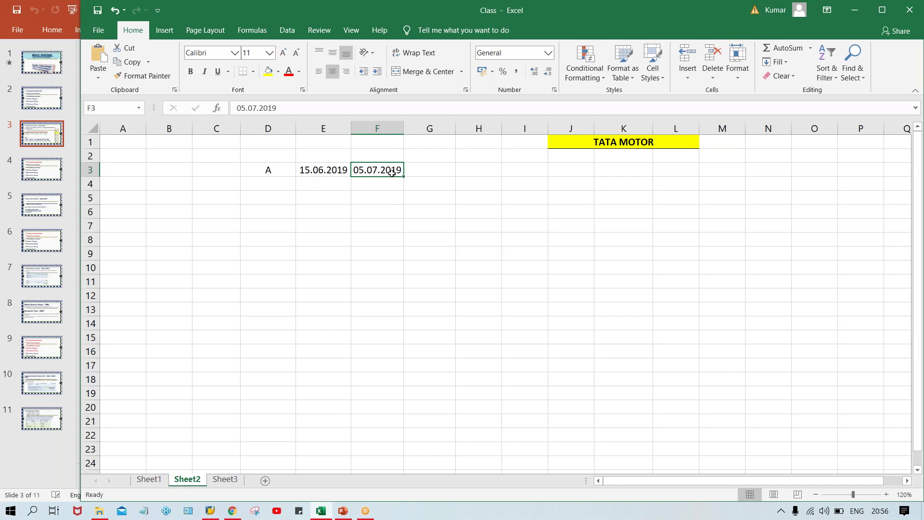
{"action": "left_click", "coordinate": [313, 176]}
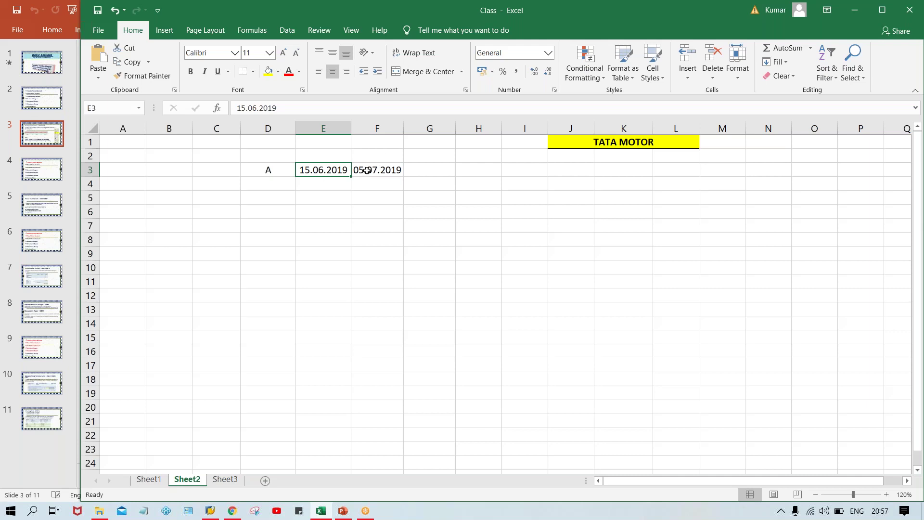
{"action": "left_click", "coordinate": [365, 171]}
{"action": "left_click", "coordinate": [315, 169]}
Enter the month heading JUNE in cell E5, below the first date
{"action": "left_click", "coordinate": [314, 192]}
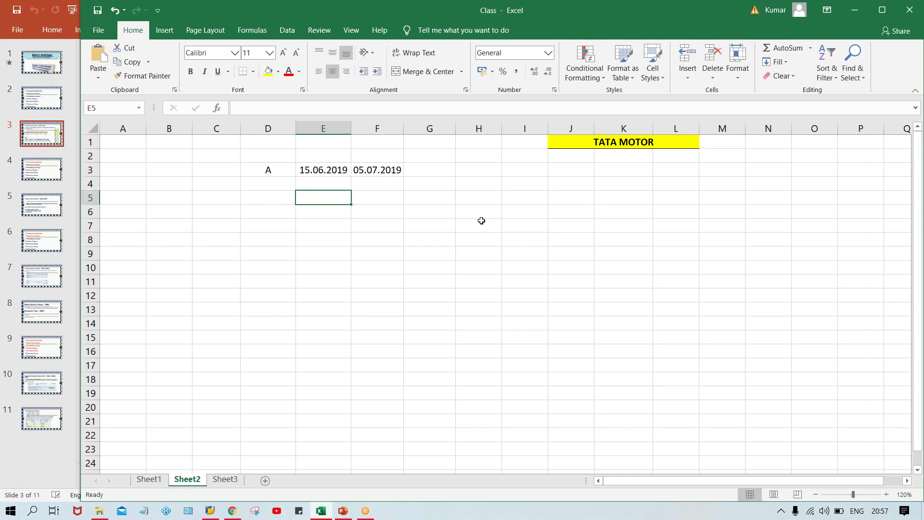
{"action": "type", "text": "JUNE"}
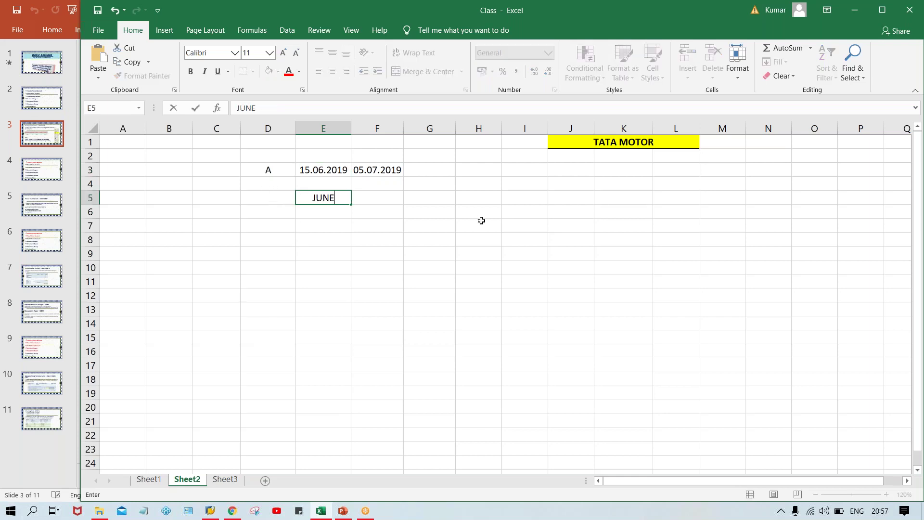
{"action": "key", "text": "Return"}
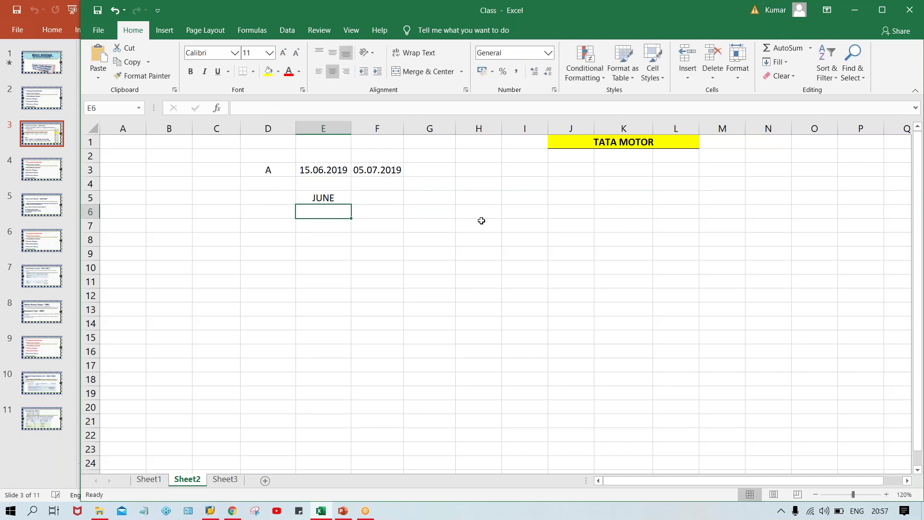
Enter the amounts 10000 in cell E6 and 1000 in cell E7 under the JUNE heading
{"action": "type", "text": "100000"}
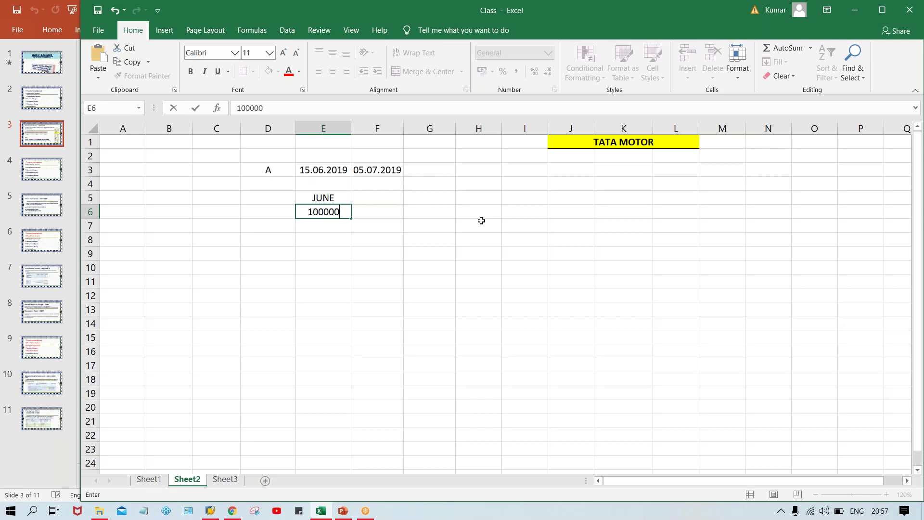
{"action": "key", "text": "BackSpace"}
{"action": "key", "text": "Return"}
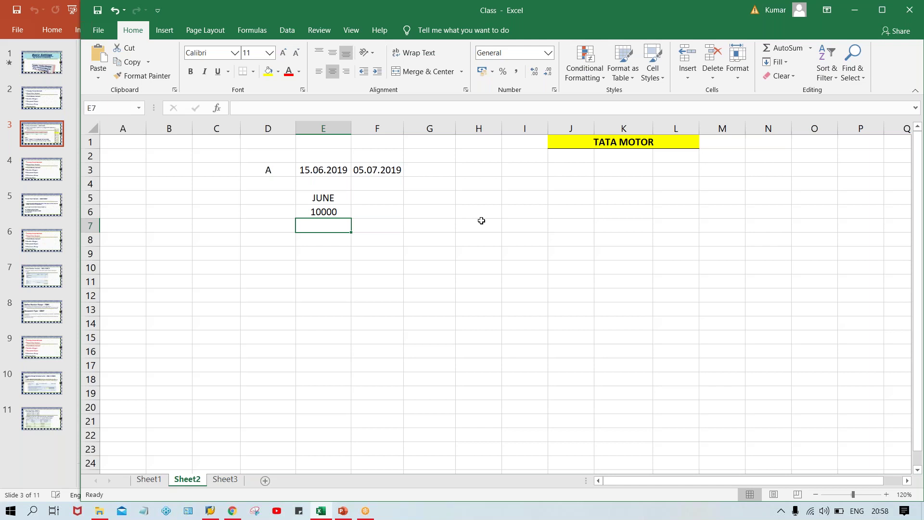
{"action": "type", "text": "1000"}
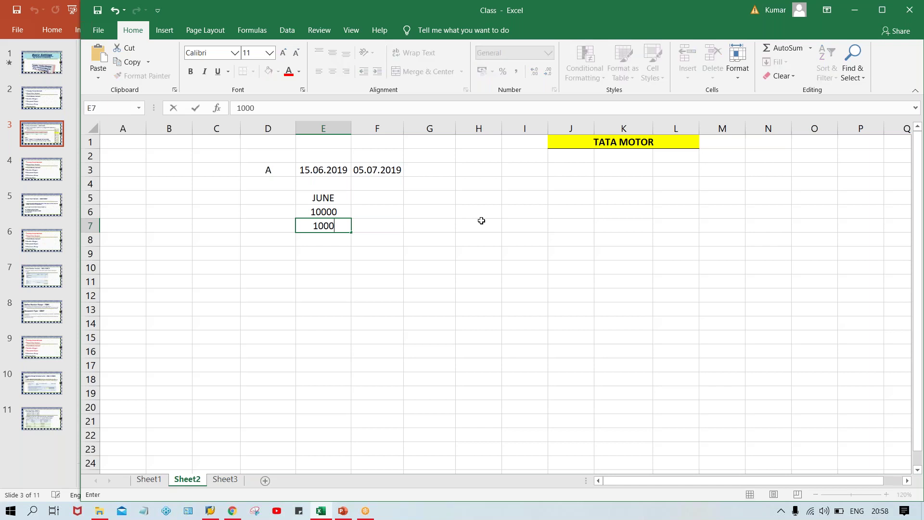
{"action": "key", "text": "Return"}
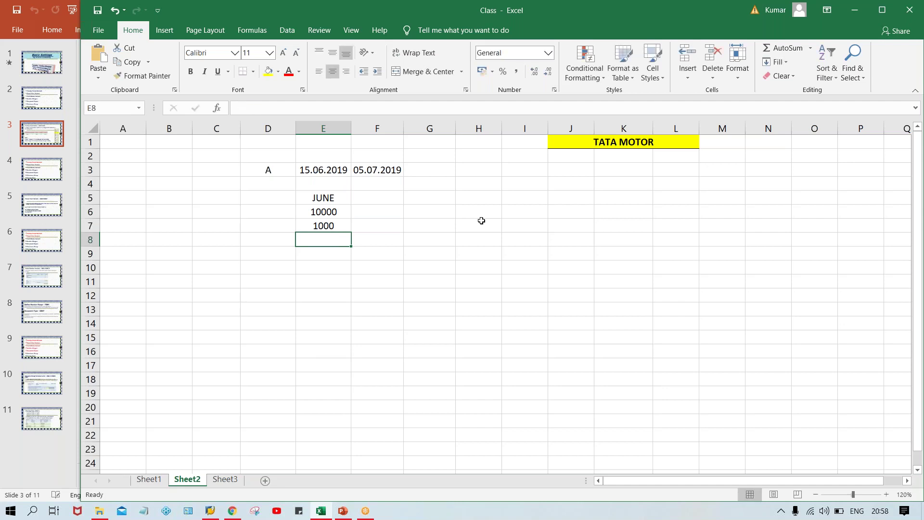
Add a bottom border to the JUNE heading in cell E5
{"action": "left_click", "coordinate": [329, 197]}
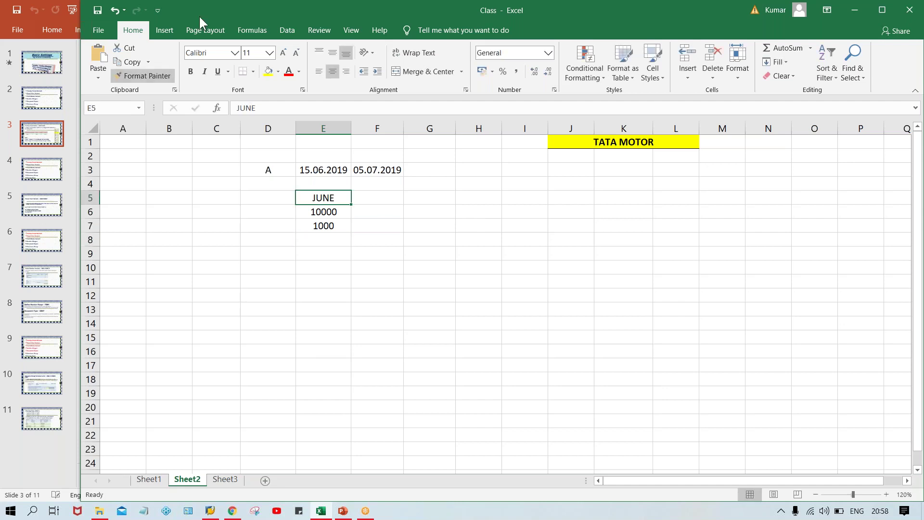
{"action": "left_click", "coordinate": [244, 68]}
{"action": "left_click", "coordinate": [447, 281]}
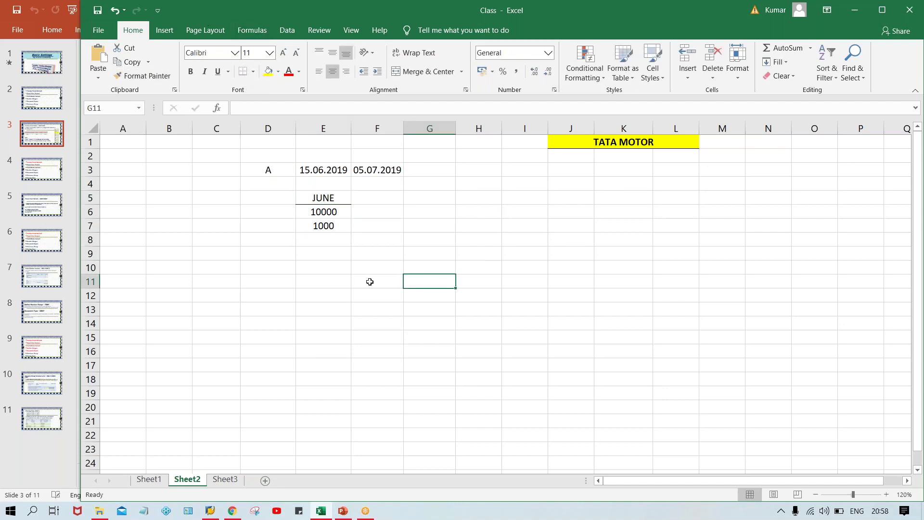
Label the two June amounts by entering INV. in cell D6 and TDS in cell D7
{"action": "left_click", "coordinate": [324, 228]}
{"action": "left_click", "coordinate": [325, 211]}
{"action": "left_click", "coordinate": [319, 226]}
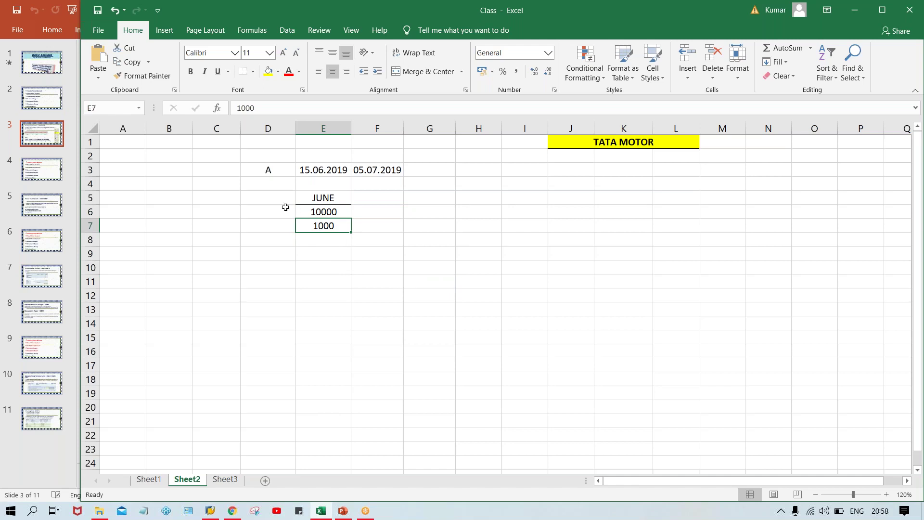
{"action": "left_click", "coordinate": [262, 209]}
{"action": "type", "text": "INV."}
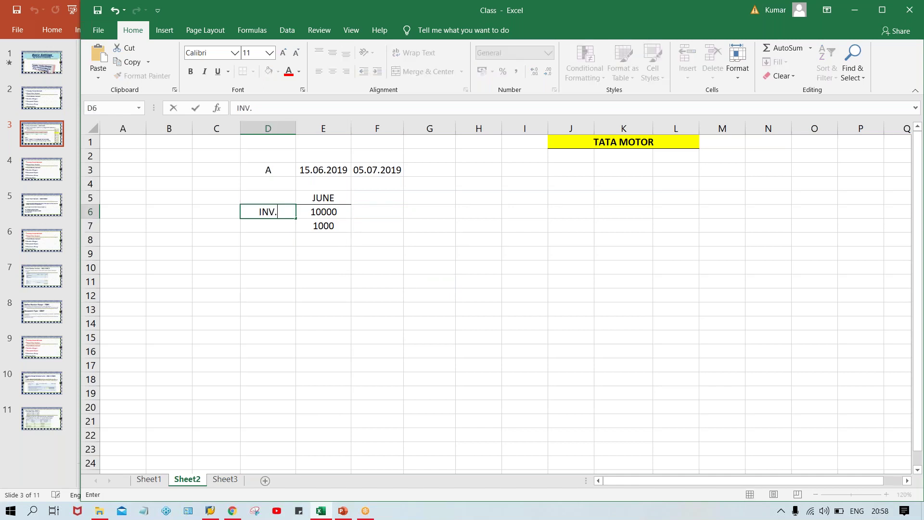
{"action": "key", "text": "Return"}
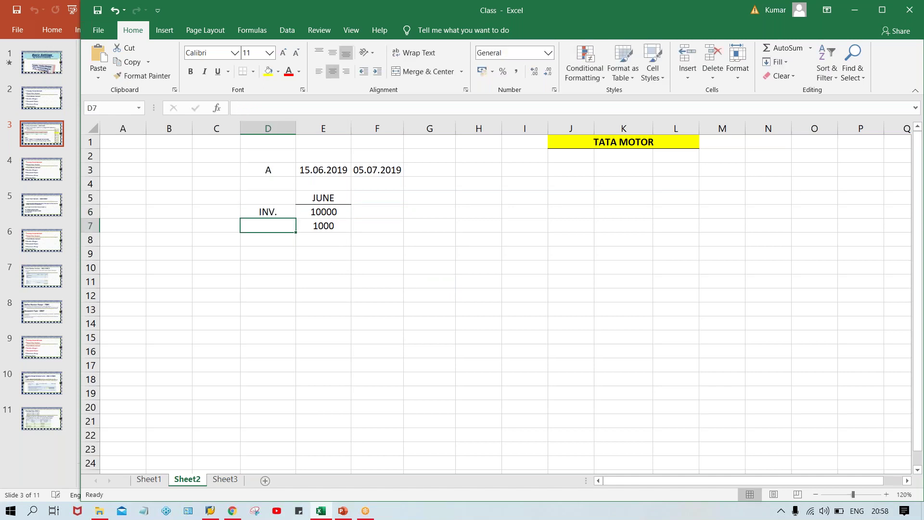
{"action": "left_click", "coordinate": [334, 215]}
{"action": "left_click", "coordinate": [270, 227]}
{"action": "type", "text": "TDS"}
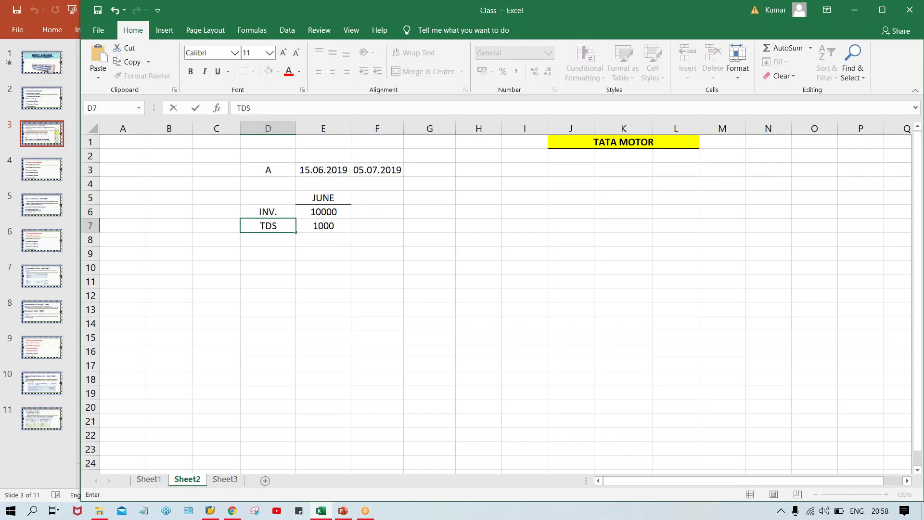
{"action": "key", "text": "Return"}
{"action": "left_click", "coordinate": [321, 230]}
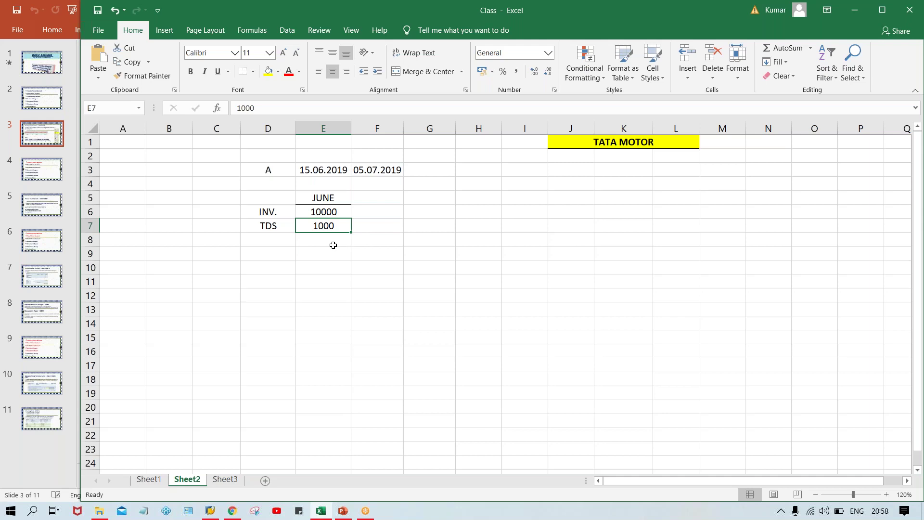
{"action": "left_click", "coordinate": [315, 174]}
{"action": "left_click", "coordinate": [264, 174]}
{"action": "left_click", "coordinate": [310, 172]}
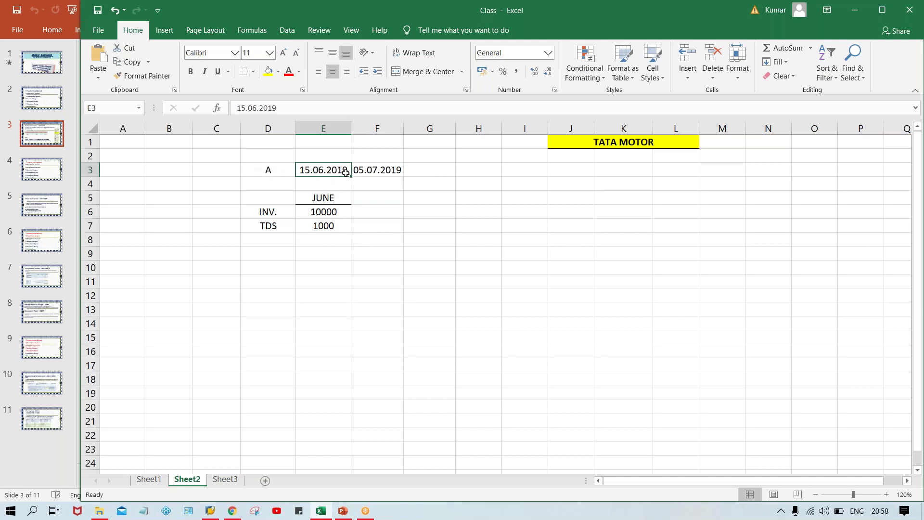
Enter +1000 as text in cell F6, beside the June invoice amount
{"action": "left_click", "coordinate": [385, 215]}
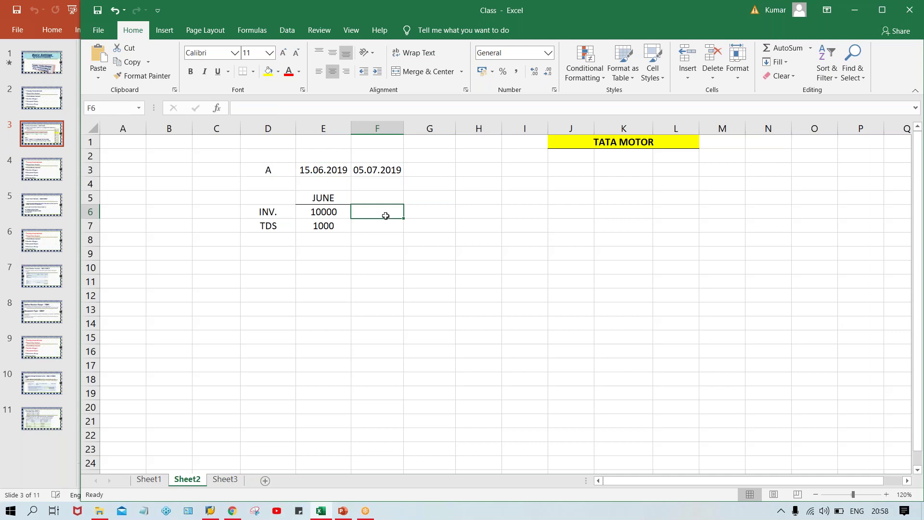
{"action": "type", "text": "'+1000"}
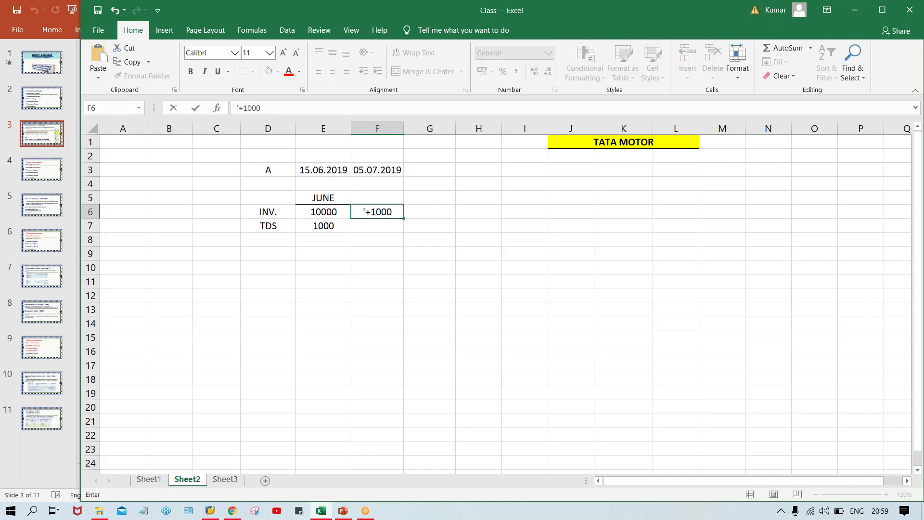
{"action": "key", "text": "Return"}
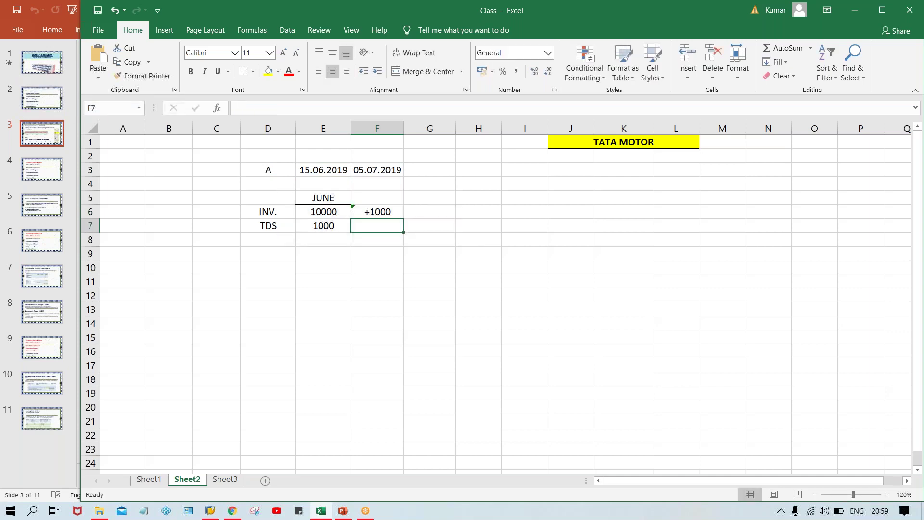
{"action": "left_click", "coordinate": [338, 181]}
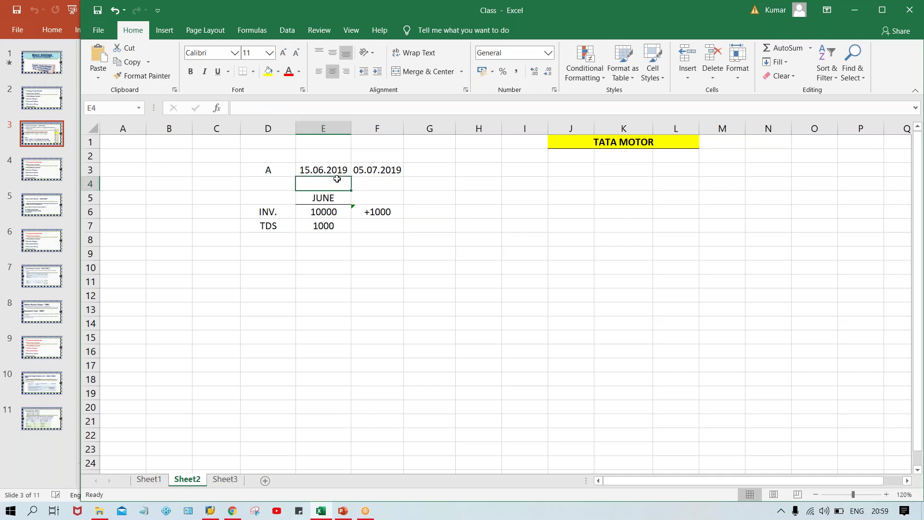
{"action": "left_click", "coordinate": [331, 170]}
{"action": "left_click", "coordinate": [377, 212]}
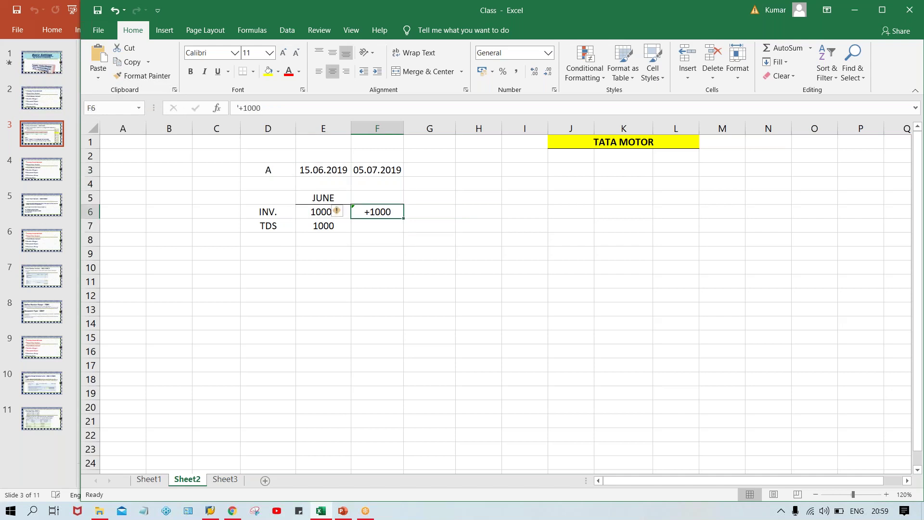
{"action": "left_click", "coordinate": [305, 216]}
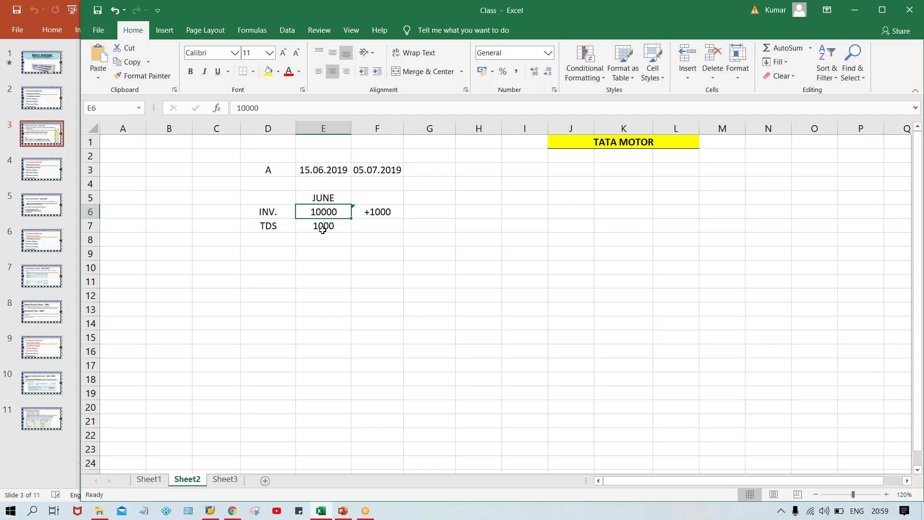
{"action": "left_click", "coordinate": [323, 230]}
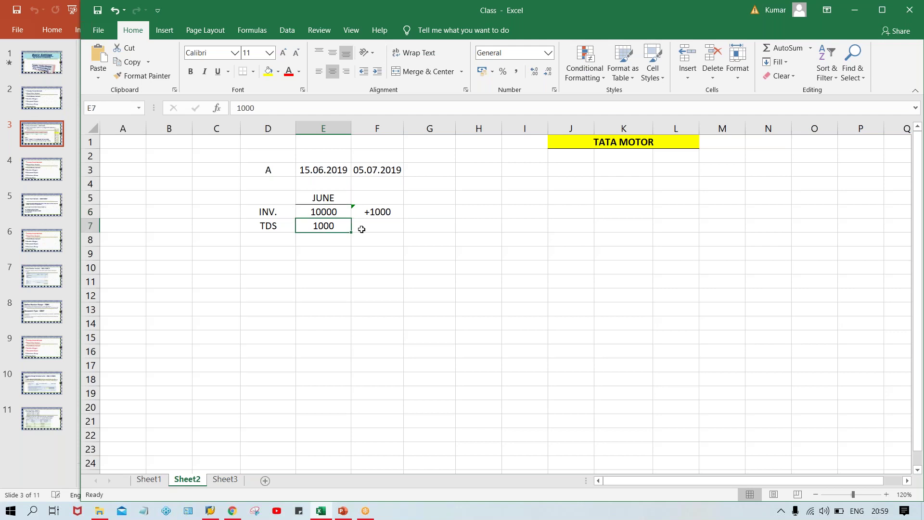
{"action": "left_click", "coordinate": [380, 212]}
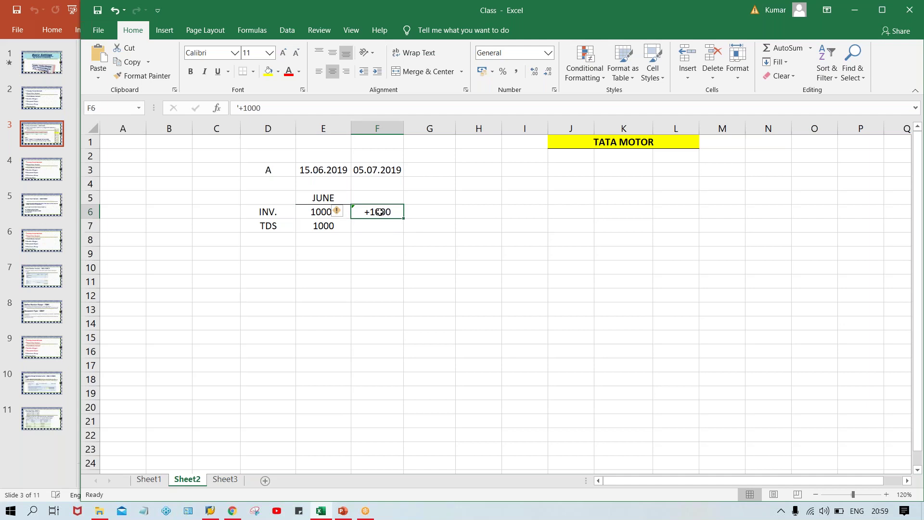
{"action": "left_click", "coordinate": [374, 170]}
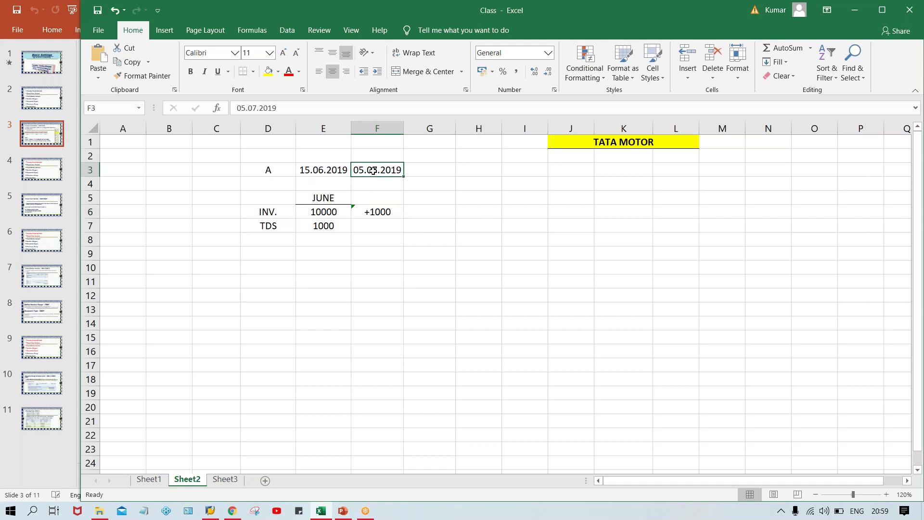
{"action": "left_click", "coordinate": [377, 212]}
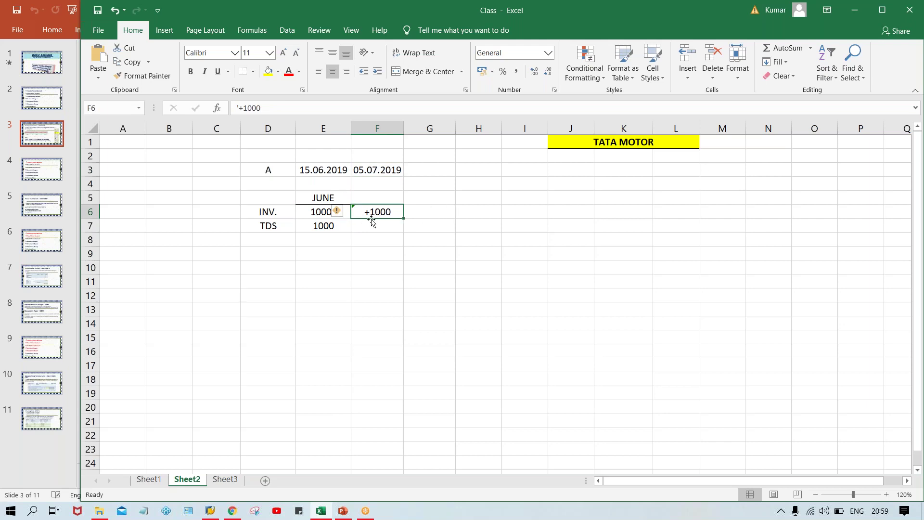
{"action": "left_click", "coordinate": [423, 213]}
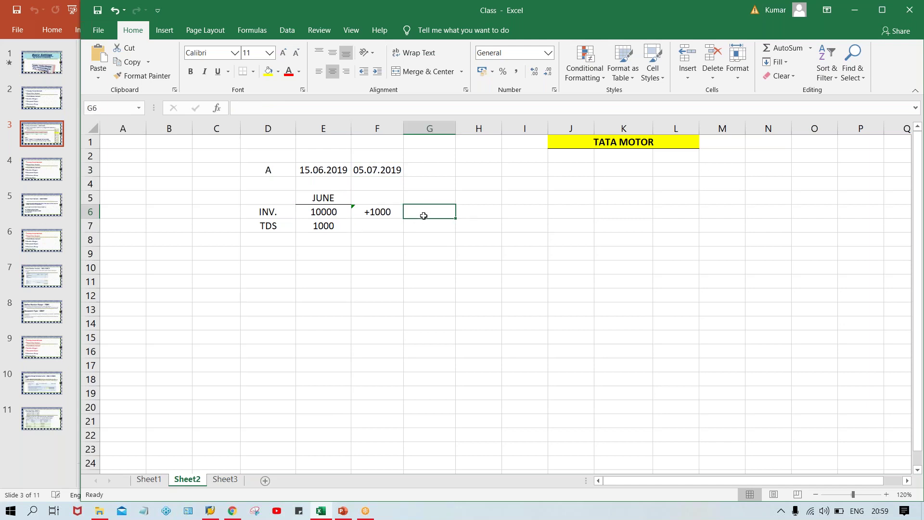
Change the June invoice amount in cell E6 to 11000
{"action": "left_click_drag", "start_coordinate": [324, 212], "coordinate": [326, 224]}
{"action": "left_click", "coordinate": [325, 214]}
{"action": "type", "text": "11000"}
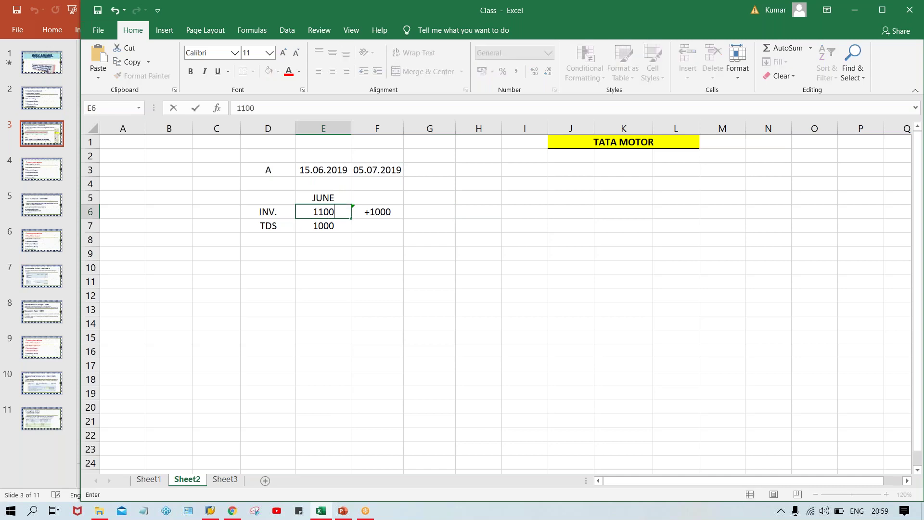
{"action": "key", "text": "Return"}
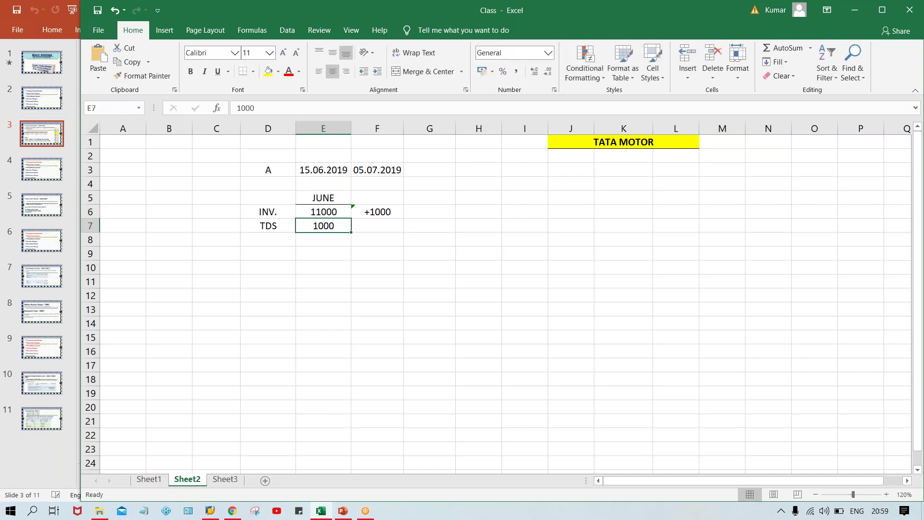
{"action": "left_click", "coordinate": [282, 231]}
{"action": "left_click", "coordinate": [315, 226]}
{"action": "left_click", "coordinate": [333, 209]}
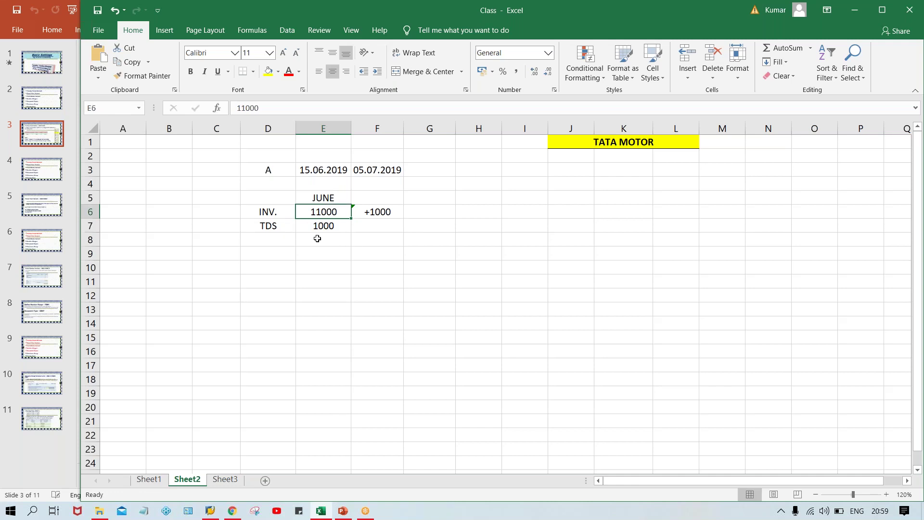
{"action": "left_click", "coordinate": [321, 229]}
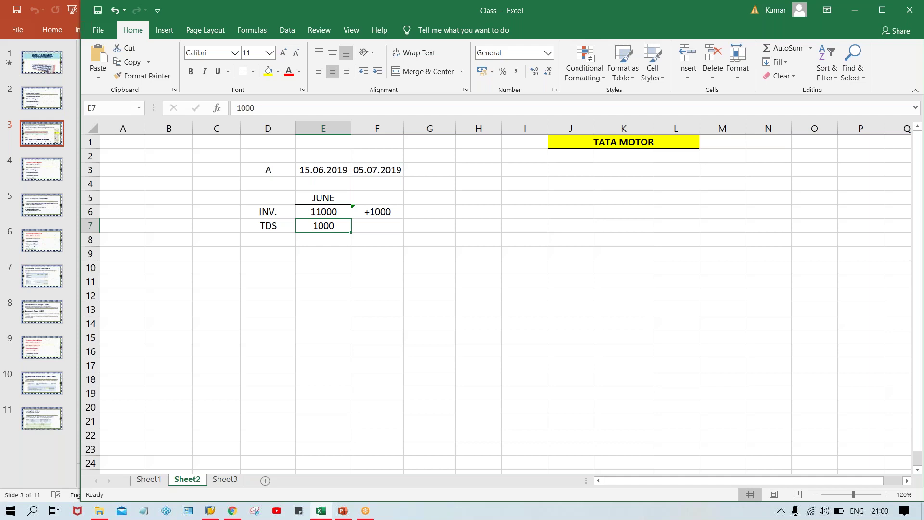
{"action": "left_click", "coordinate": [261, 172]}
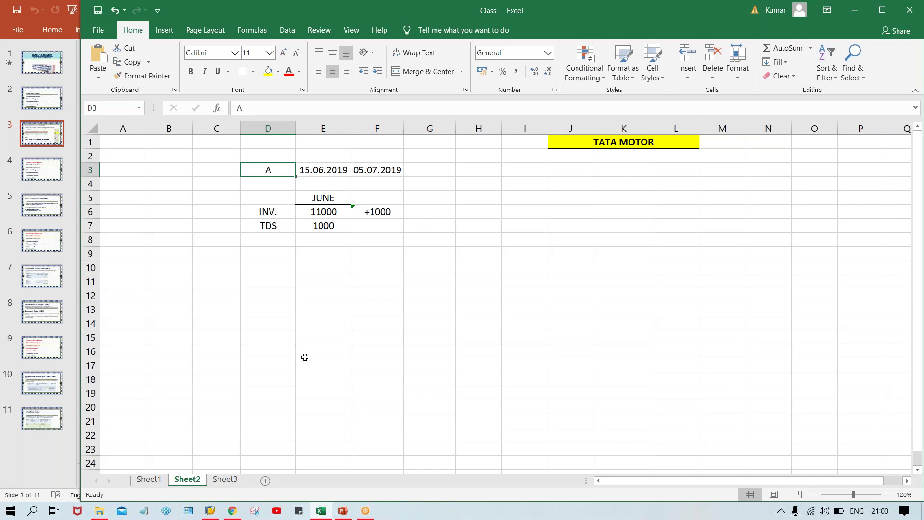
{"action": "left_click", "coordinate": [388, 211]}
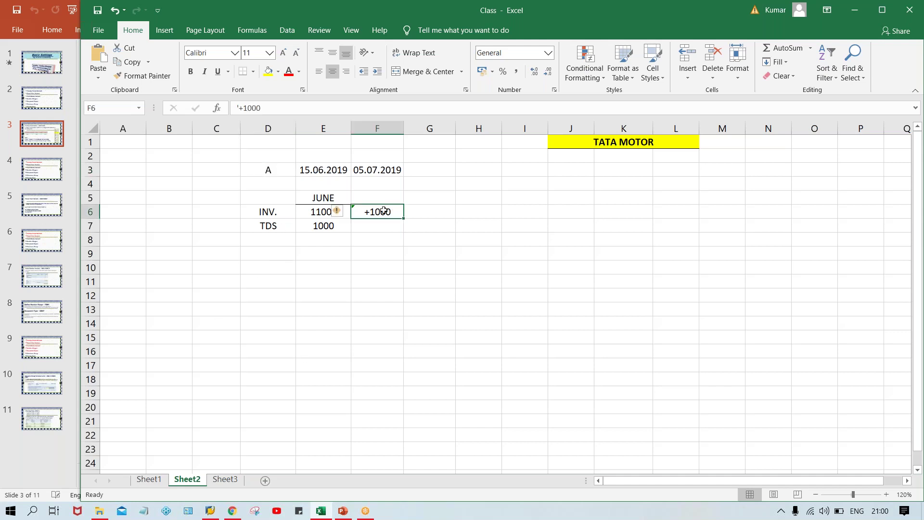
{"action": "left_click", "coordinate": [312, 224]}
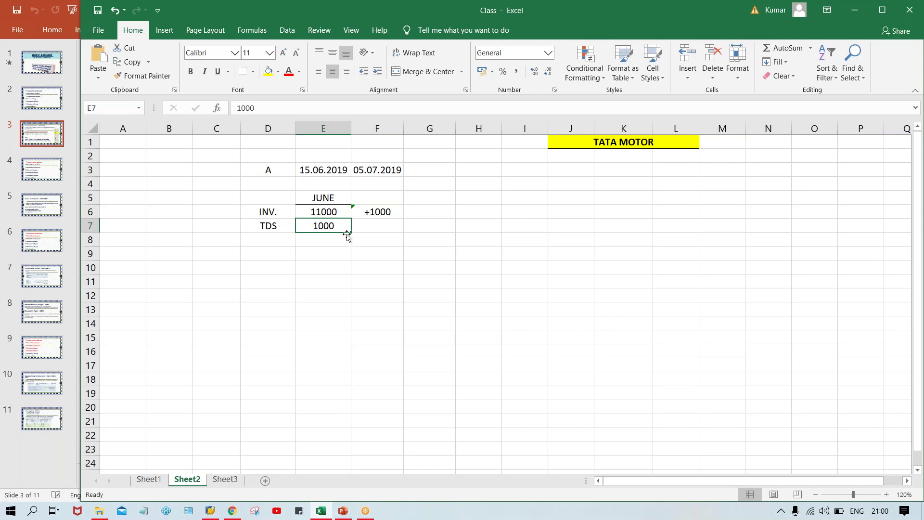
{"action": "left_click", "coordinate": [326, 213]}
{"action": "left_click", "coordinate": [330, 224]}
{"action": "left_click", "coordinate": [312, 197]}
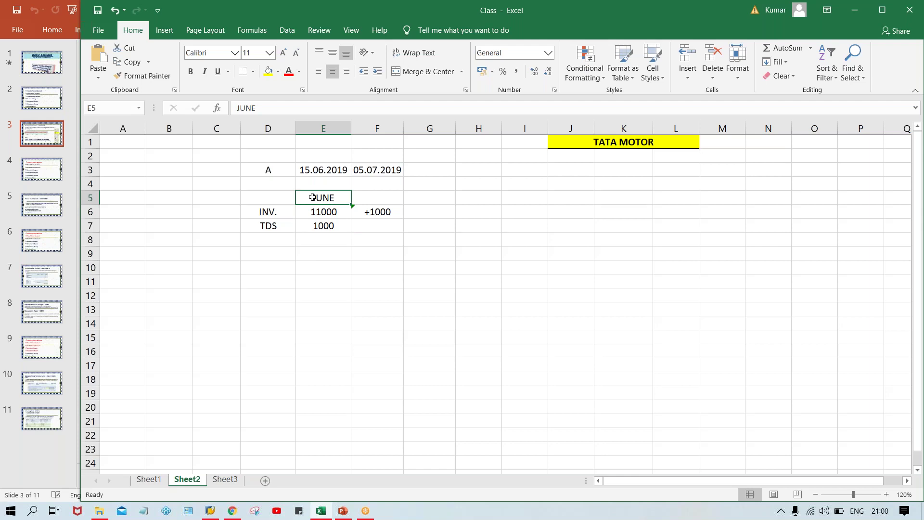
Enter SAP in cell E9, below the June amounts
{"action": "left_click", "coordinate": [323, 257]}
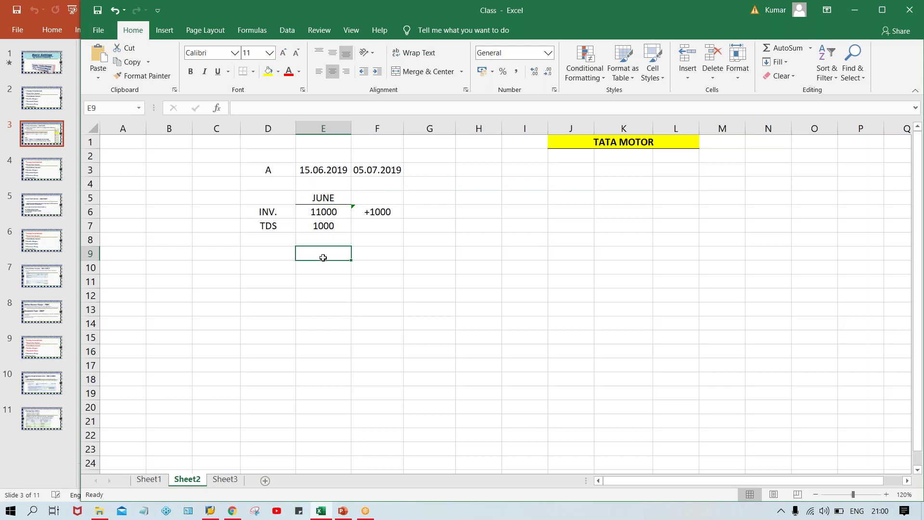
{"action": "type", "text": "SAP"}
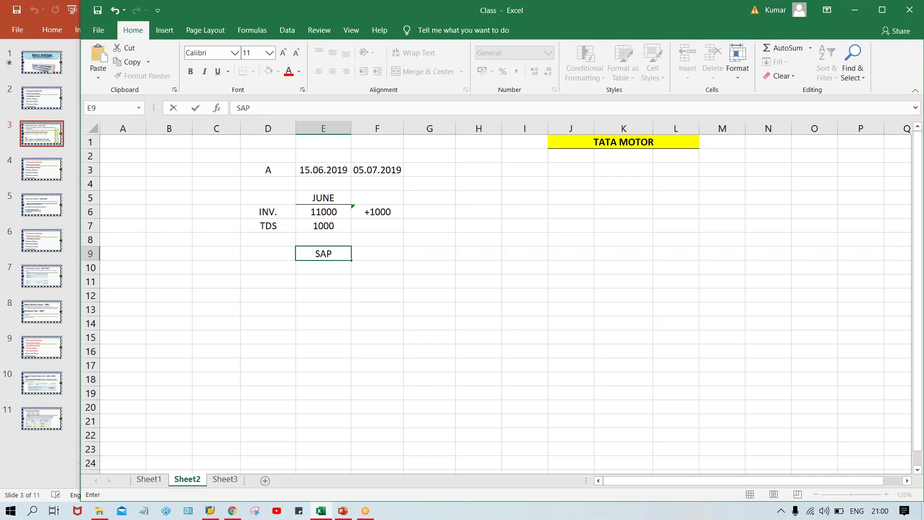
{"action": "key", "text": "Return"}
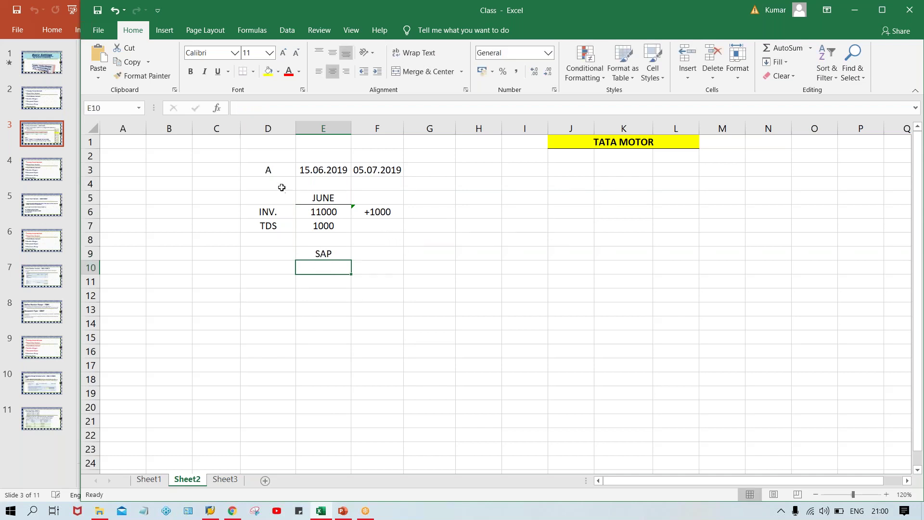
Copy the A entry with its two dates from D3:F3 into D10:F10
{"action": "left_click", "coordinate": [267, 168]}
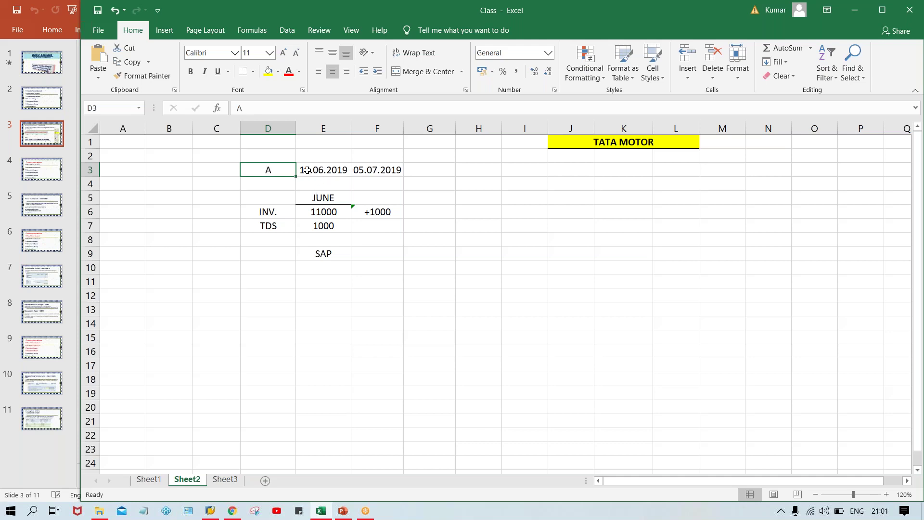
{"action": "left_click_drag", "start_coordinate": [283, 170], "coordinate": [376, 172]}
{"action": "key", "text": "ctrl+c"}
{"action": "left_click", "coordinate": [268, 267]}
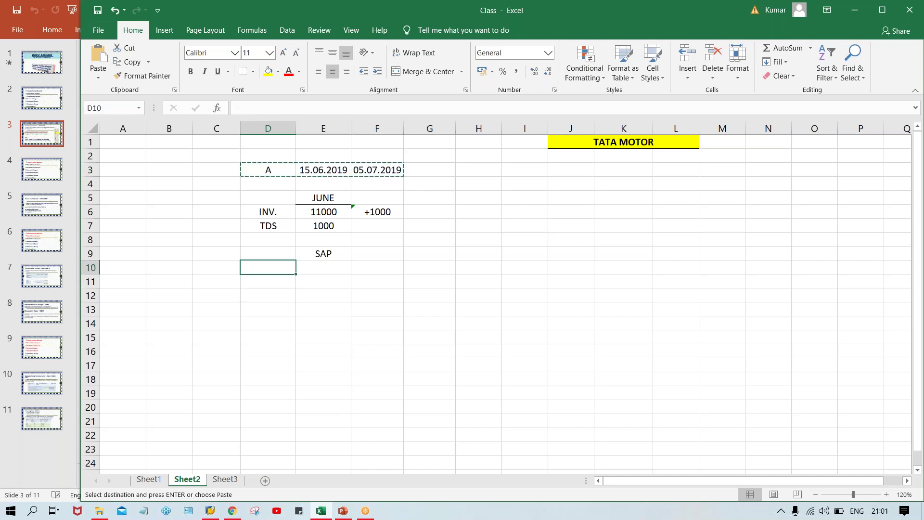
{"action": "key", "text": "ctrl+v"}
Change the copied dates to 15.06.2020 in cell E10 and 05.07.2020 in cell F10
{"action": "double_click", "coordinate": [342, 267]}
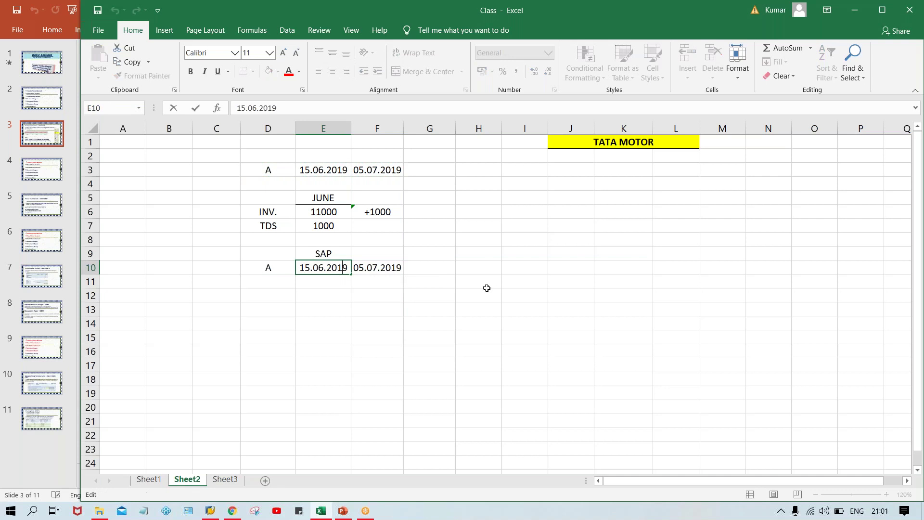
{"action": "key", "text": "Delete"}
{"action": "key", "text": "BackSpace"}
{"action": "type", "text": "20"}
{"action": "double_click", "coordinate": [385, 267]}
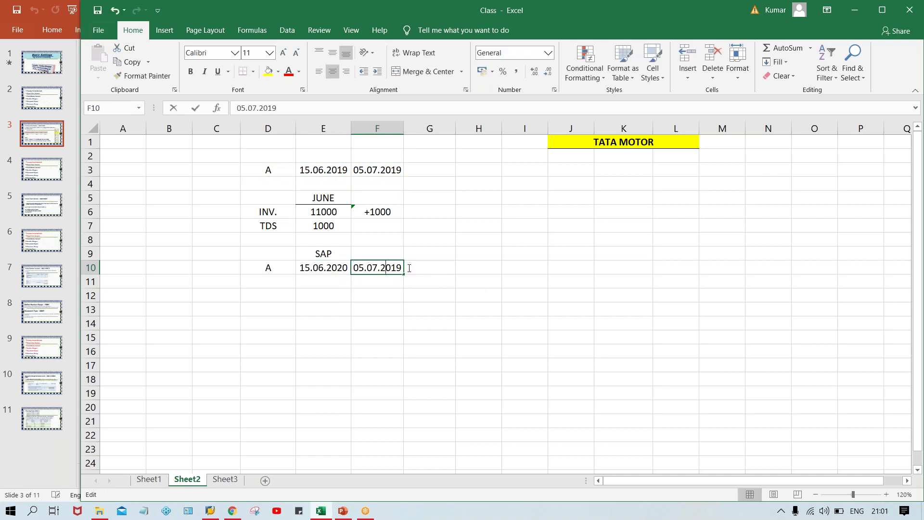
{"action": "key", "text": "Delete"}
{"action": "key", "text": "Delete"}
{"action": "key", "text": "Delete"}
{"action": "type", "text": "020"}
{"action": "key", "text": "Return"}
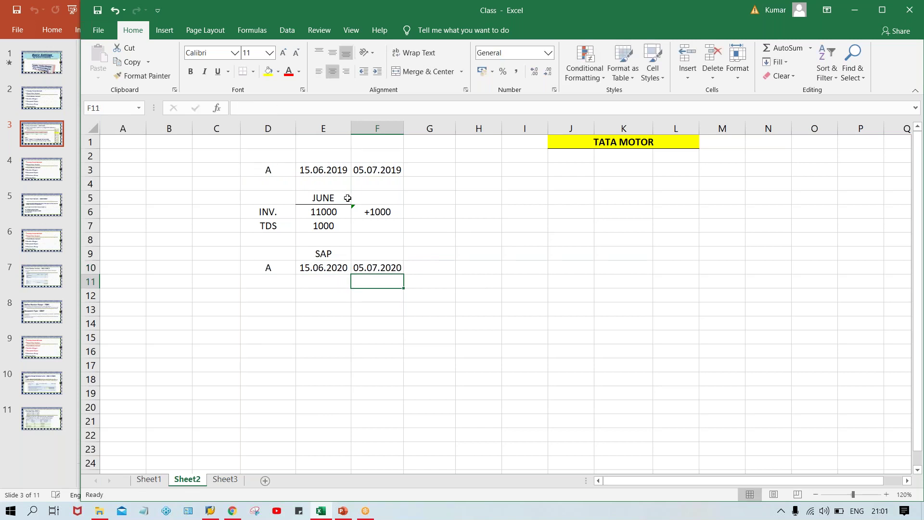
Enter DIF. ERP in cell G3, beside the 2019 dates
{"action": "left_click", "coordinate": [429, 168]}
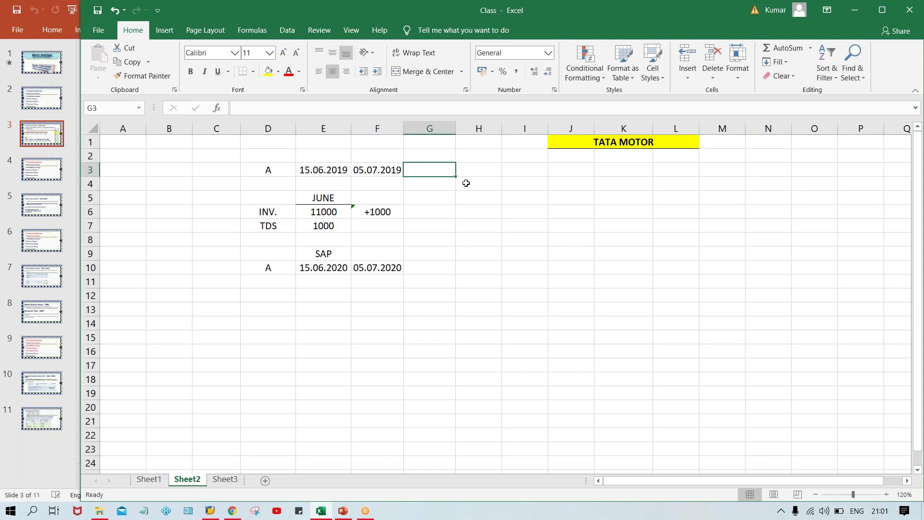
{"action": "type", "text": "DIF. ERP"}
{"action": "key", "text": "Return"}
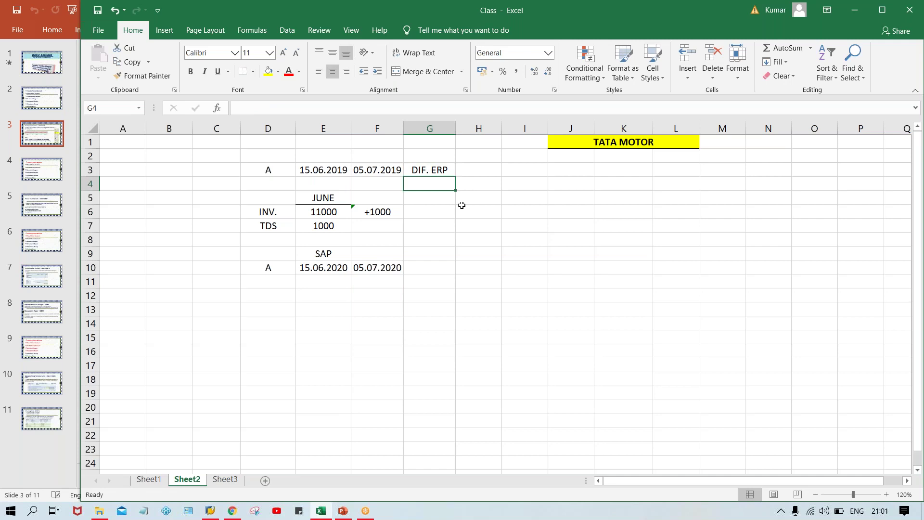
Remove the SAP label from cell E9 and enter SAP in cell G10, beside the 2020 dates
{"action": "left_click", "coordinate": [324, 249]}
{"action": "key", "text": "Delete"}
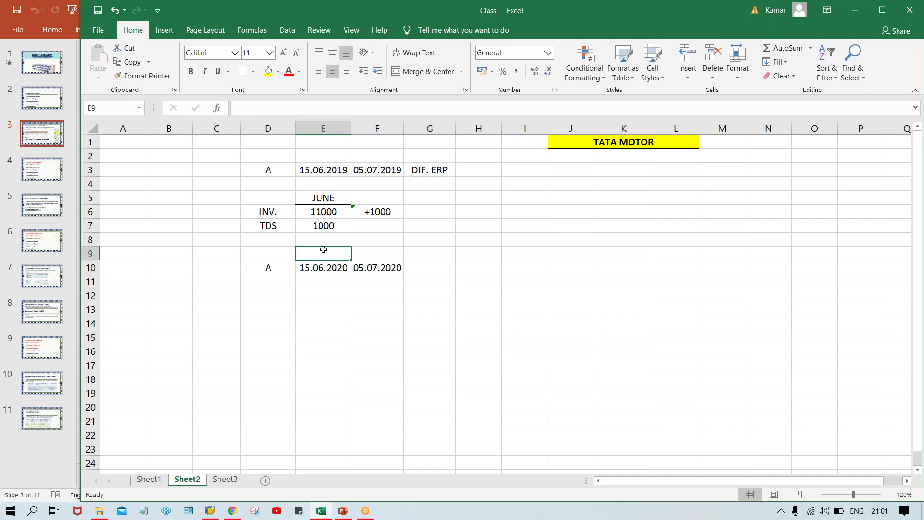
{"action": "left_click", "coordinate": [445, 278]}
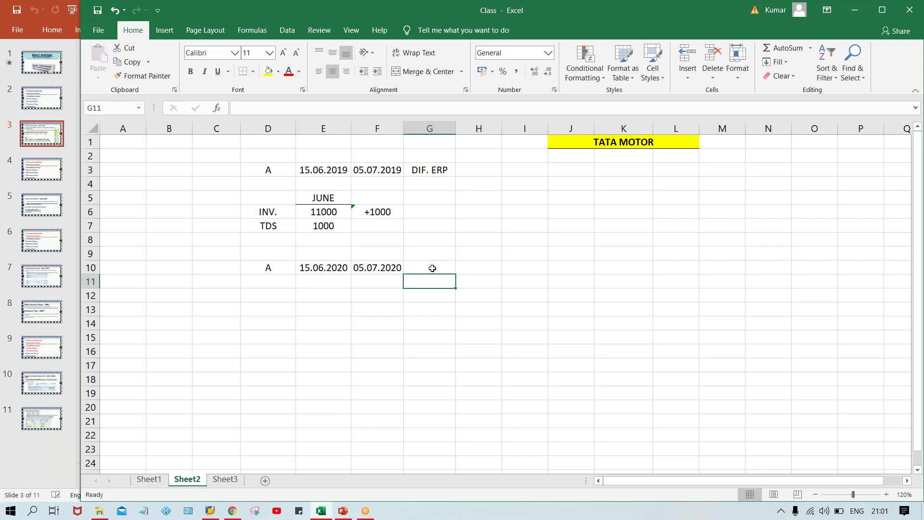
{"action": "left_click", "coordinate": [432, 268]}
{"action": "type", "text": "SAP"}
{"action": "key", "text": "Return"}
Enter X in cell H10, beside the SAP label
{"action": "left_click", "coordinate": [311, 266]}
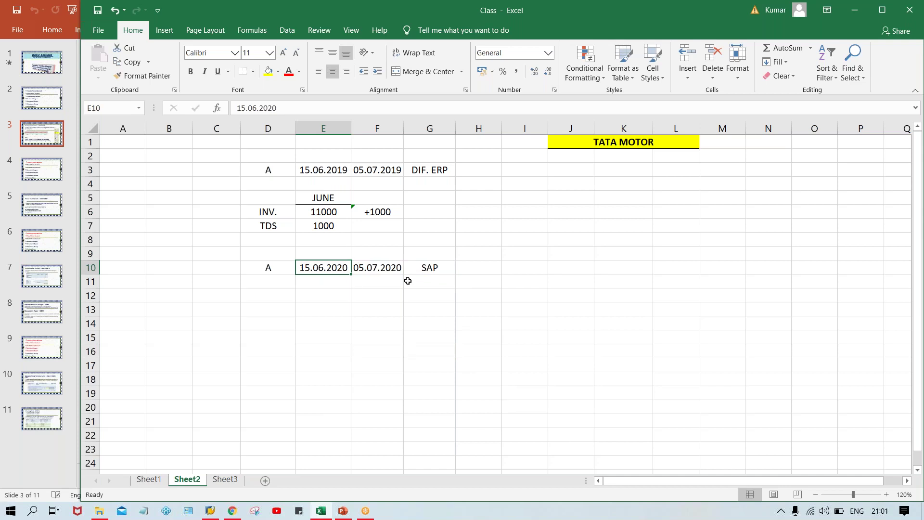
{"action": "left_click", "coordinate": [398, 268]}
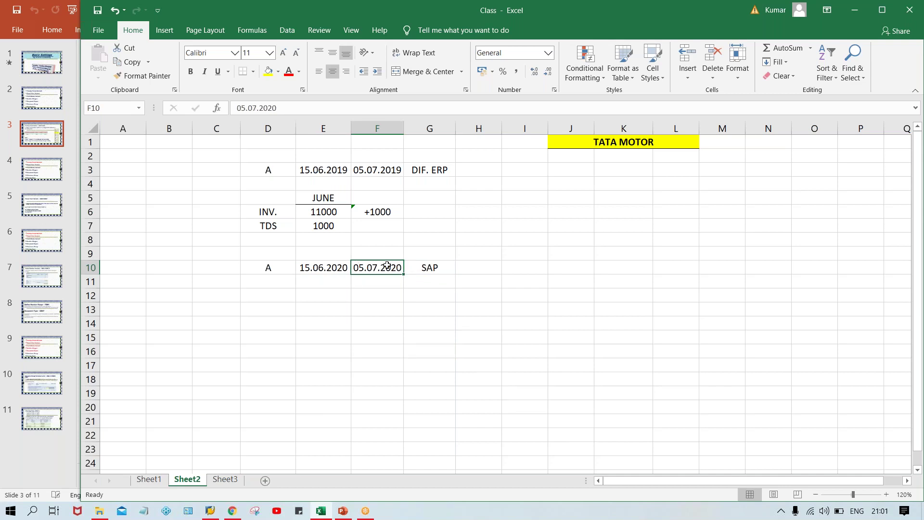
{"action": "left_click", "coordinate": [321, 265]}
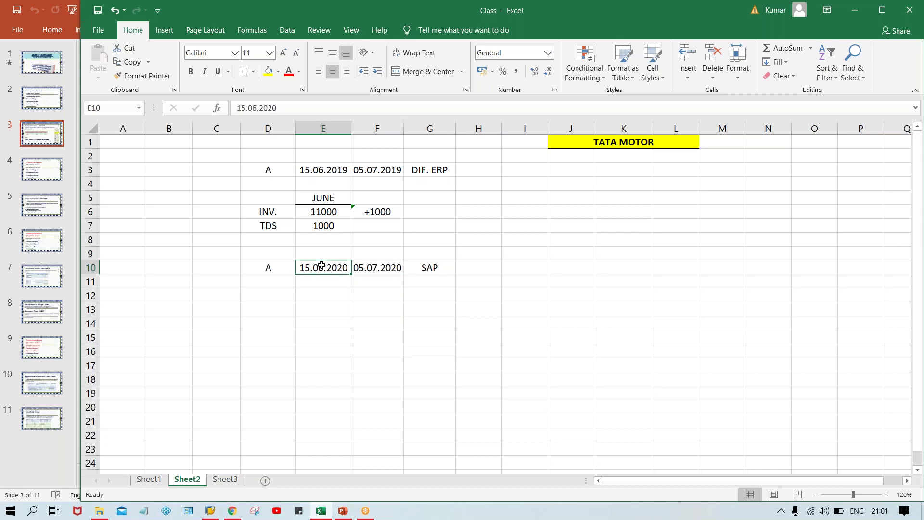
{"action": "left_click", "coordinate": [478, 265]}
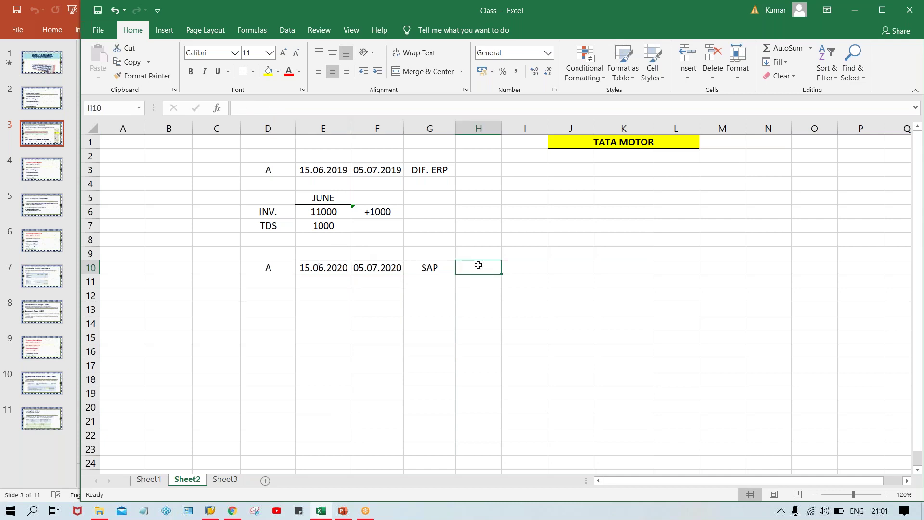
{"action": "type", "text": "X"}
{"action": "key", "text": "Up"}
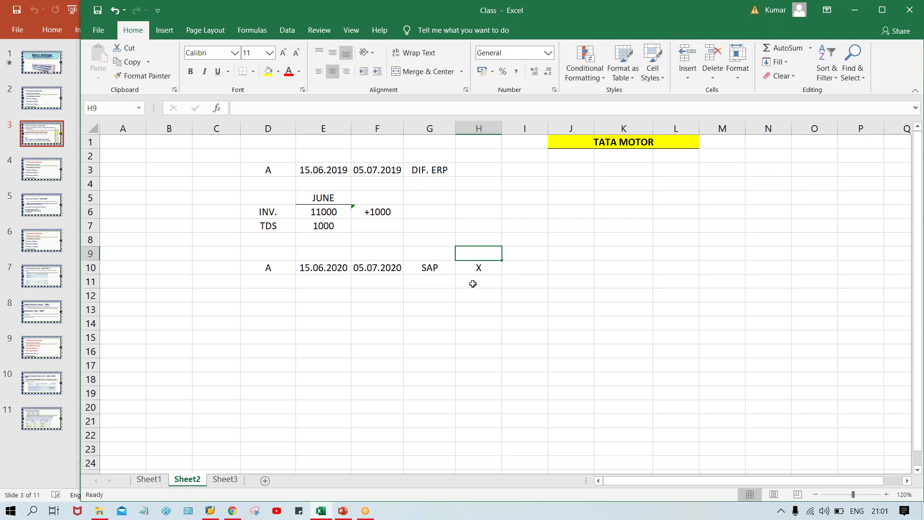
{"action": "left_click", "coordinate": [473, 268]}
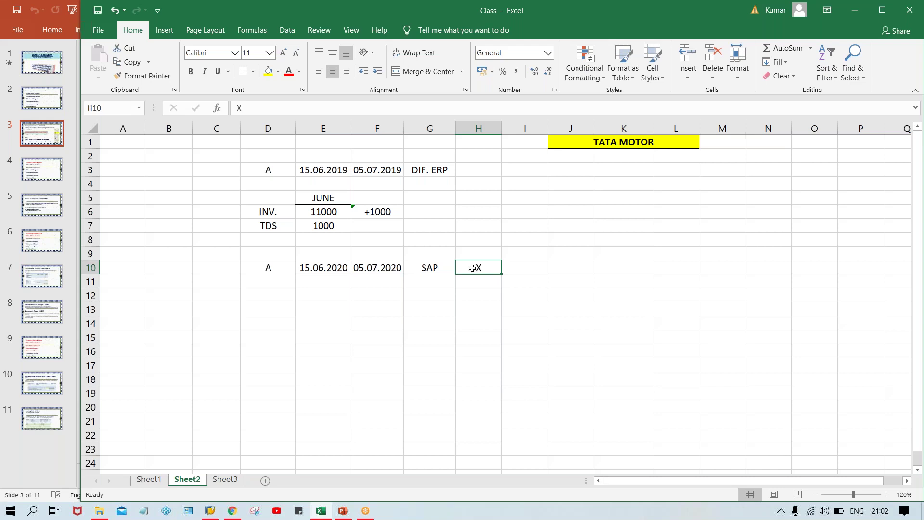
Apply all borders to the two-row, five-column range G12:K13
{"action": "left_click", "coordinate": [419, 292]}
{"action": "left_click_drag", "start_coordinate": [430, 304], "coordinate": [642, 308]}
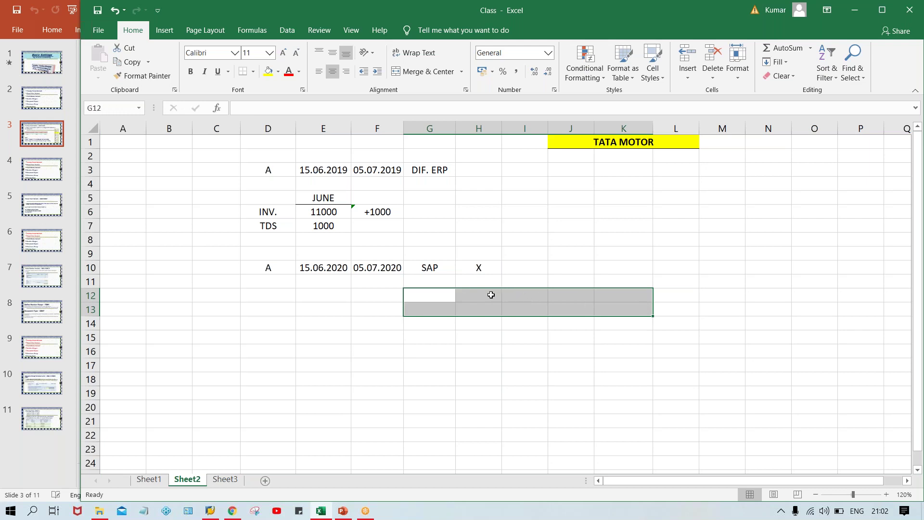
{"action": "left_click", "coordinate": [253, 75]}
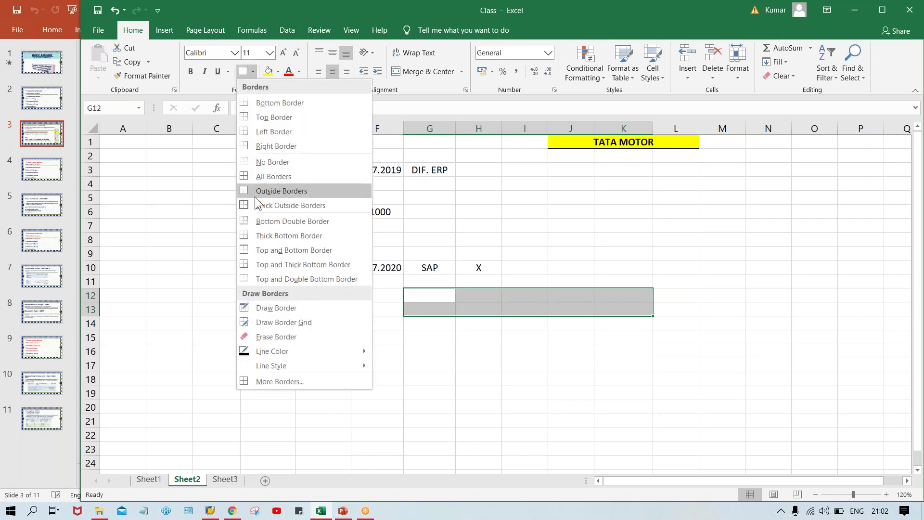
{"action": "left_click", "coordinate": [264, 175]}
{"action": "left_click", "coordinate": [428, 388]}
{"action": "left_click", "coordinate": [425, 296]}
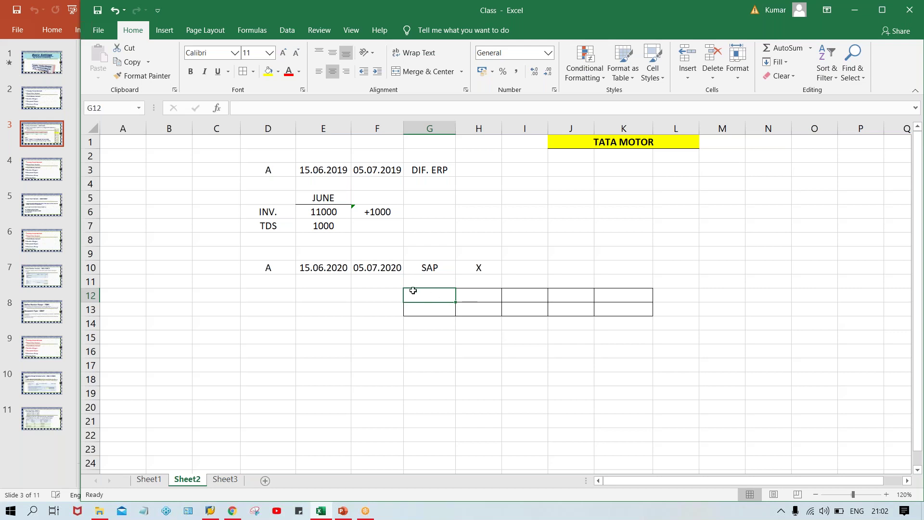
{"action": "left_click", "coordinate": [392, 295]}
{"action": "left_click", "coordinate": [424, 295]}
{"action": "left_click", "coordinate": [393, 296]}
With cell G12 selected, switch to PowerPoint to read the posting period variant table's column headings, and return to Excel
{"action": "left_click", "coordinate": [434, 291]}
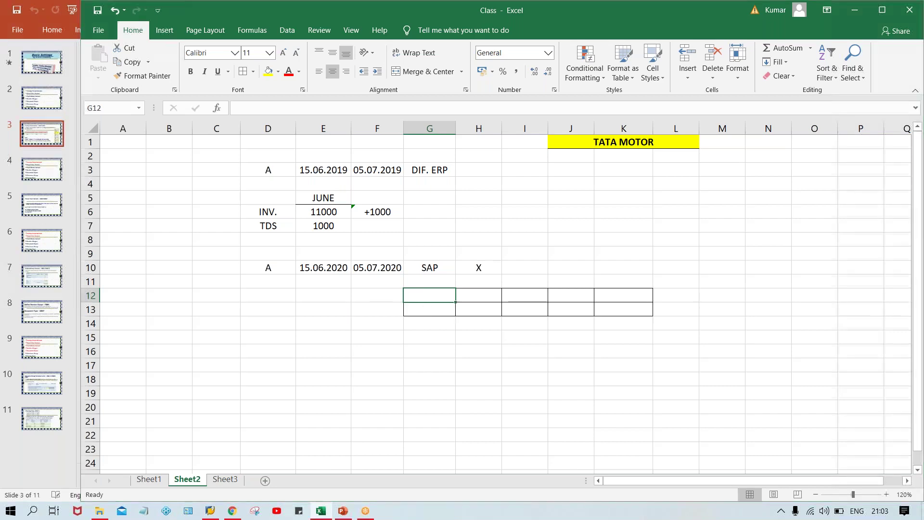
{"action": "key", "text": "alt+Tab"}
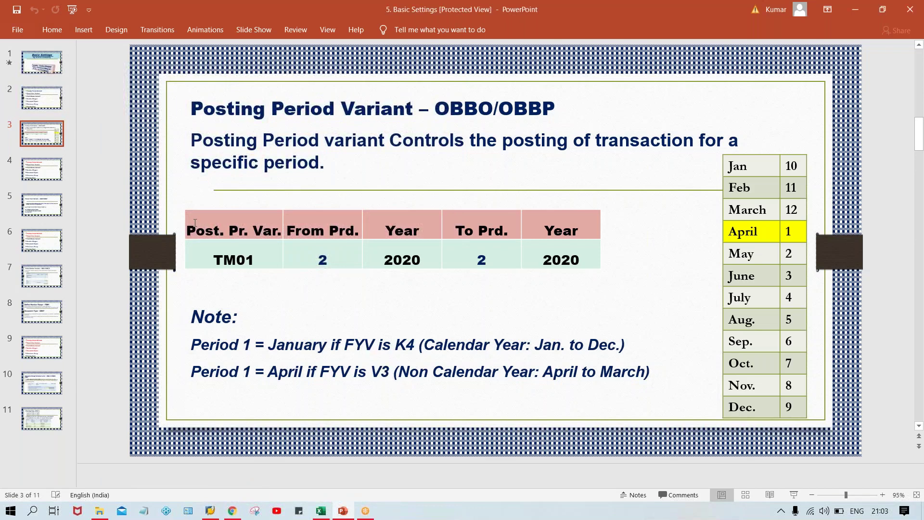
{"action": "left_click_drag", "start_coordinate": [192, 226], "coordinate": [570, 228]}
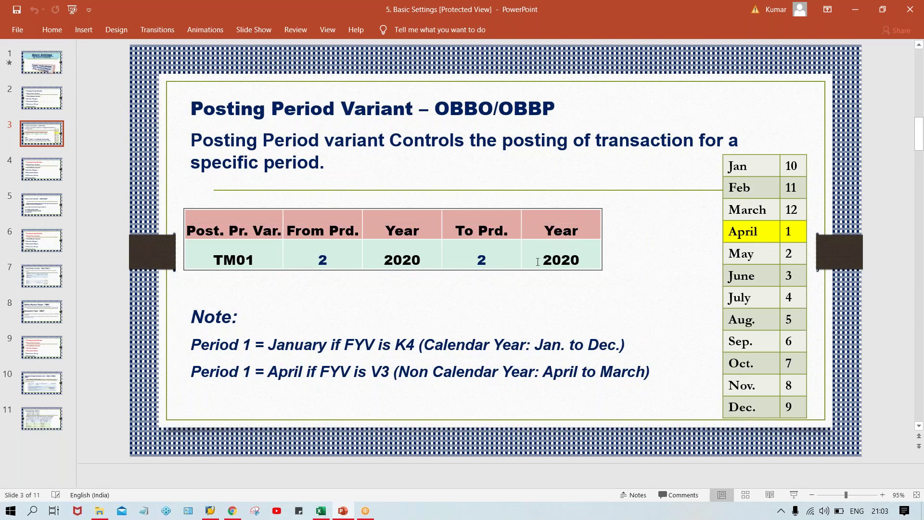
{"action": "key", "text": "alt+Tab"}
Fill the bordered table's header row G12:K12 with PPV, FRM PR., YEAR, TO PR. and YEAR
{"action": "type", "text": "PPV"}
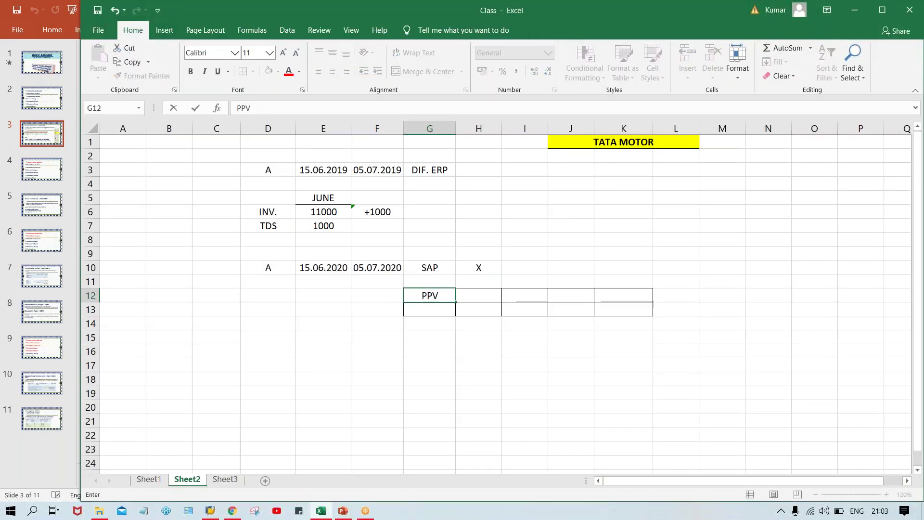
{"action": "key", "text": "Tab"}
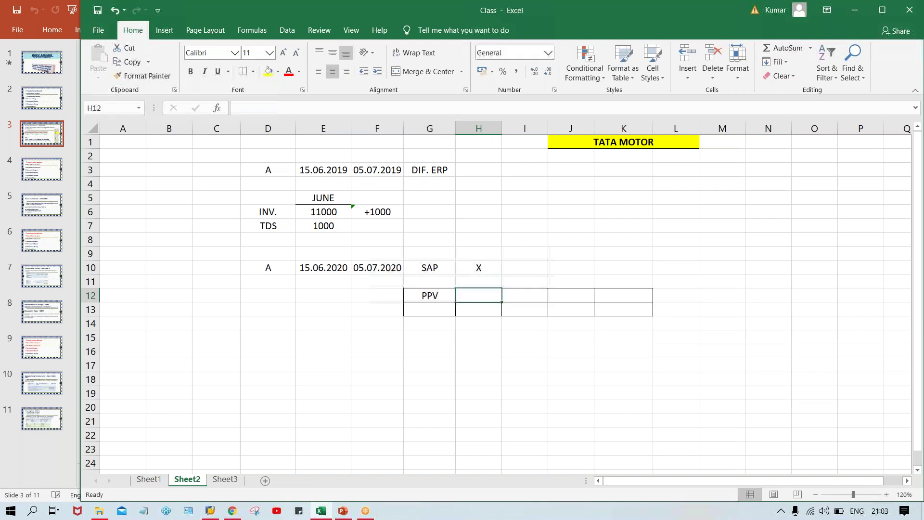
{"action": "type", "text": "FRM"}
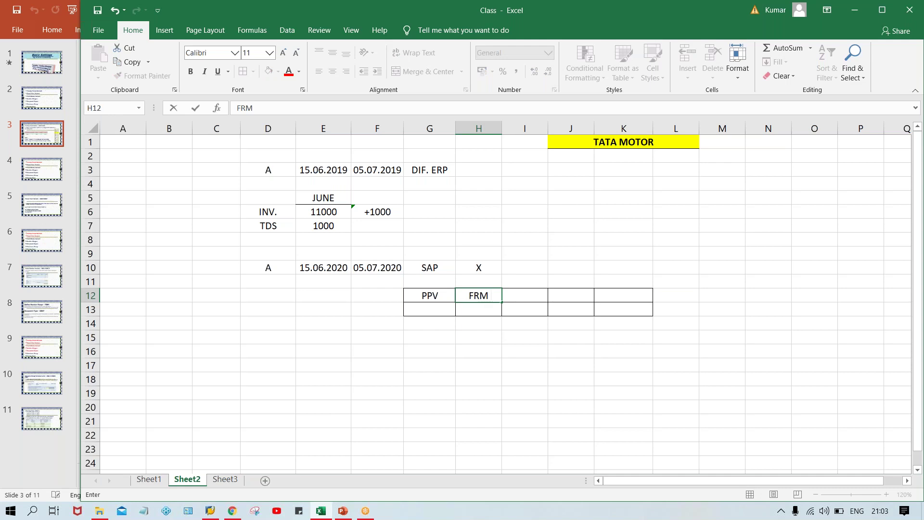
{"action": "type", "text": " PR."}
{"action": "key", "text": "Tab"}
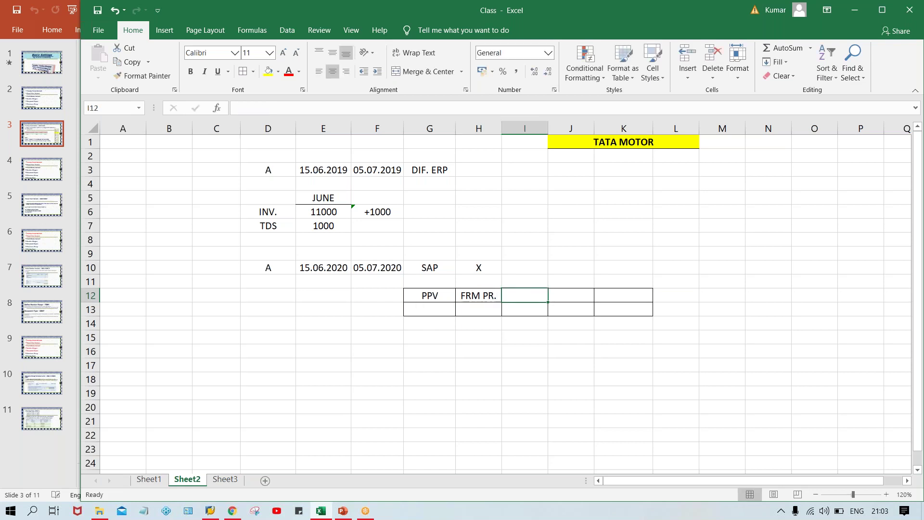
{"action": "type", "text": "YEAR"}
{"action": "key", "text": "Tab"}
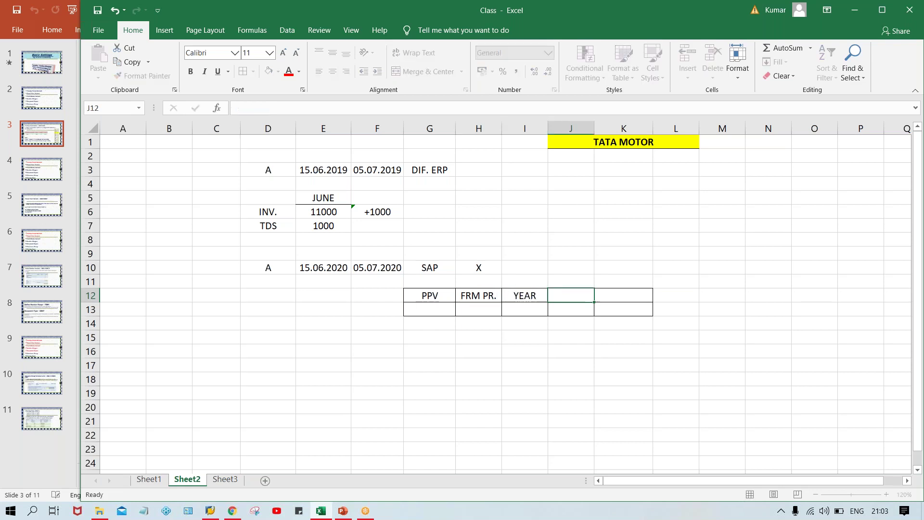
{"action": "type", "text": "TO PR."}
{"action": "key", "text": "Tab"}
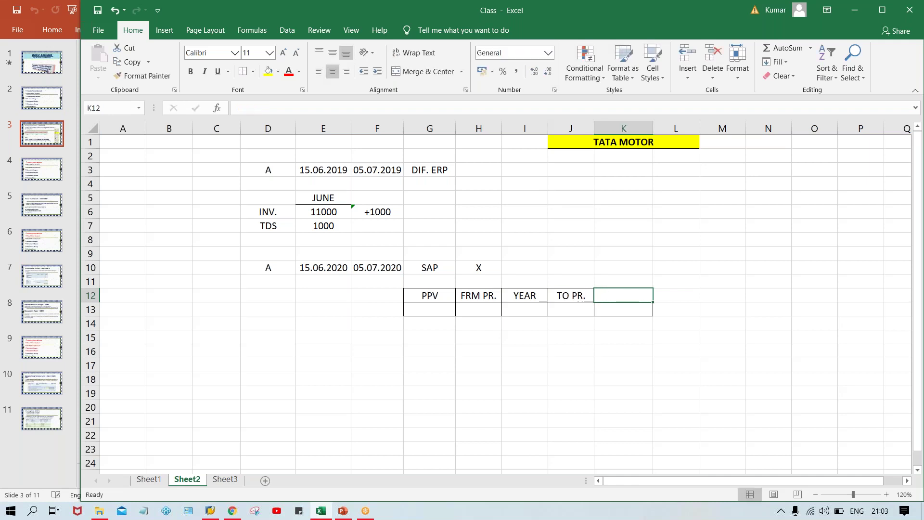
{"action": "type", "text": "YEAR"}
{"action": "key", "text": "Return"}
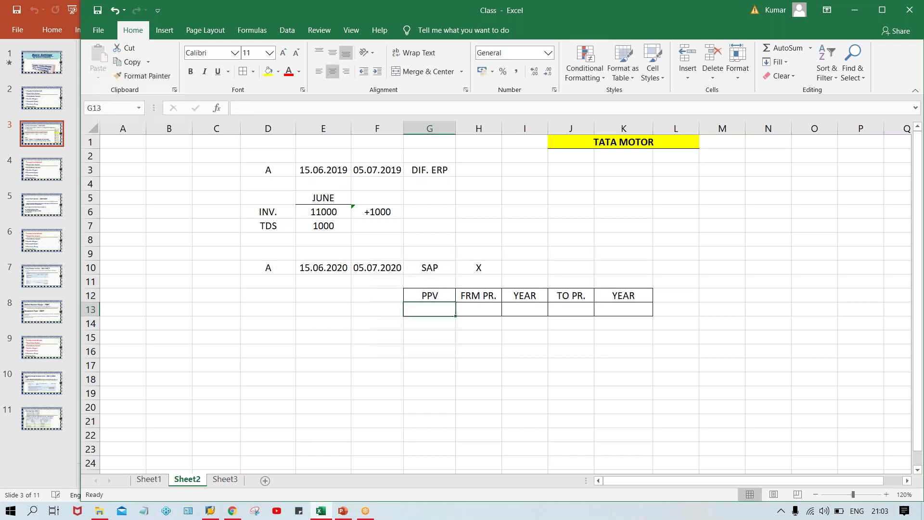
Make the posting period table's header row G12:K12 bold
{"action": "left_click_drag", "start_coordinate": [415, 293], "coordinate": [616, 292]}
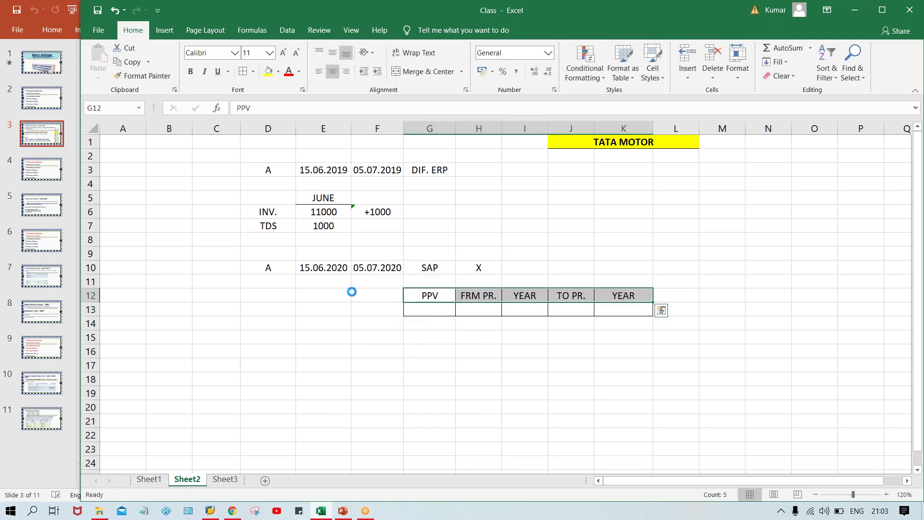
{"action": "key", "text": "ctrl+b"}
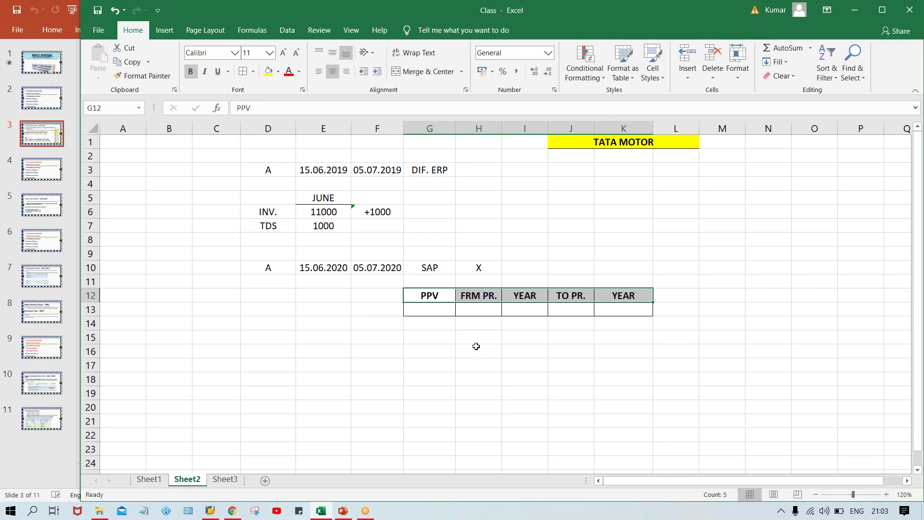
{"action": "left_click", "coordinate": [440, 298]}
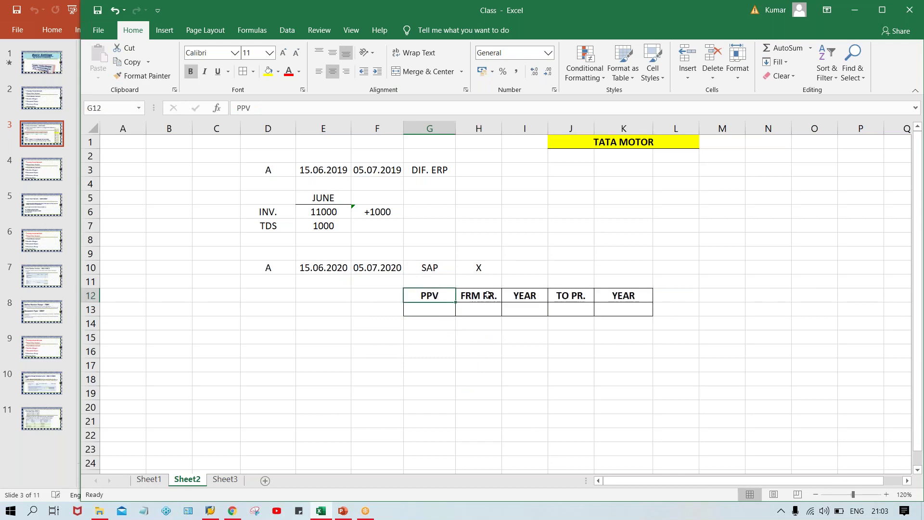
Enter TPPV in cell G13 under the PPV heading
{"action": "left_click", "coordinate": [427, 309]}
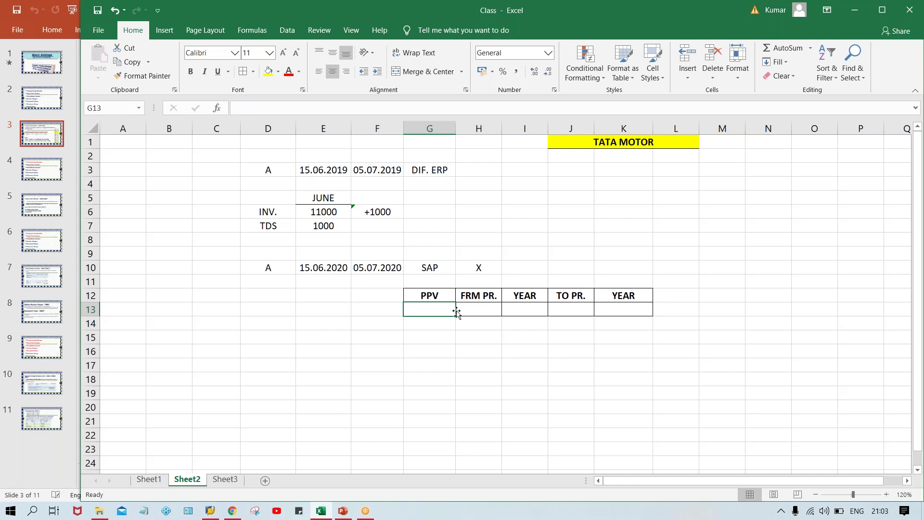
{"action": "type", "text": "TPPV"}
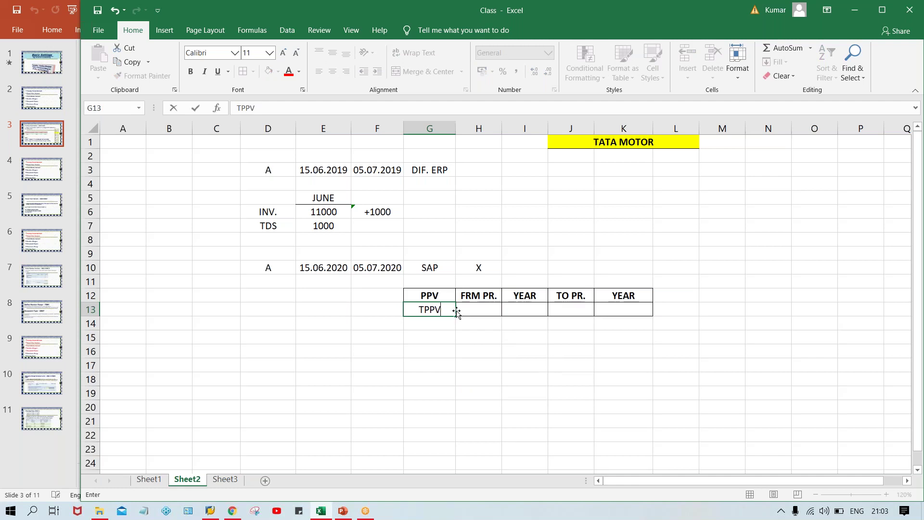
{"action": "key", "text": "Return"}
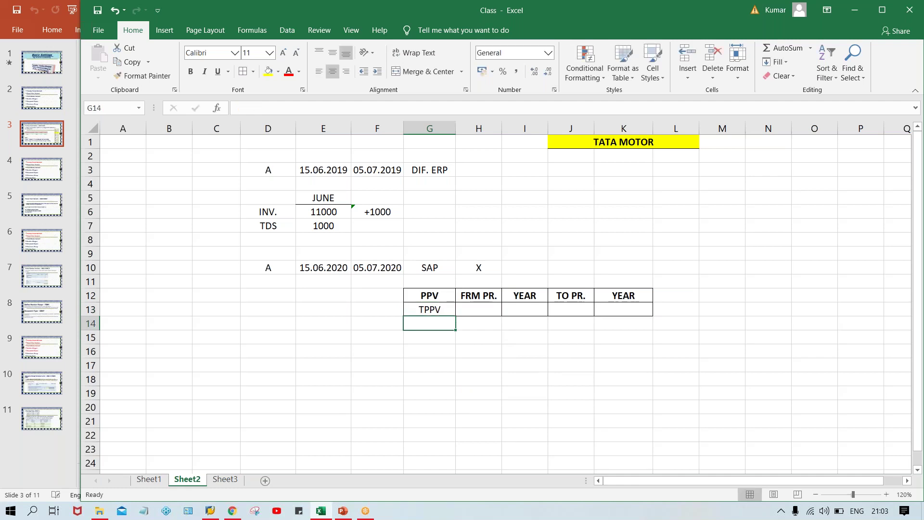
{"action": "left_click", "coordinate": [443, 309]}
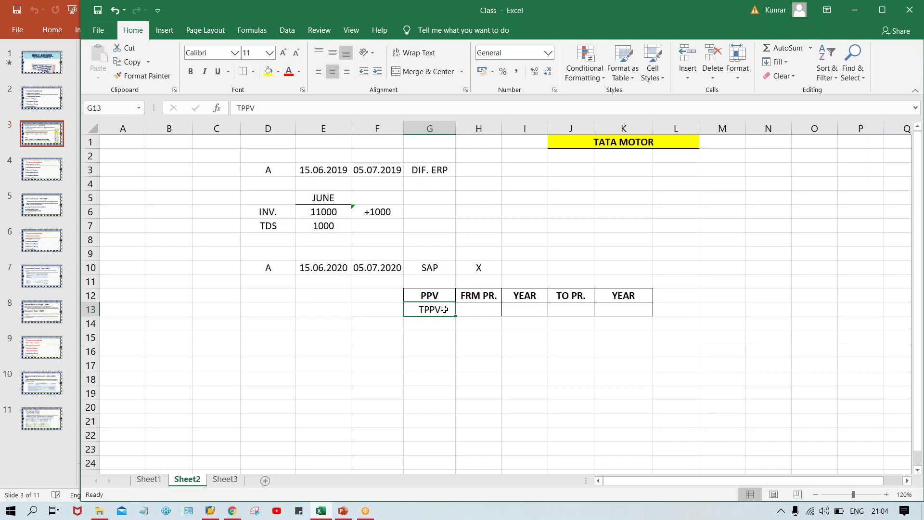
Enter TM00 in cell F13, beside the TPPV entry
{"action": "left_click", "coordinate": [428, 293]}
{"action": "left_click", "coordinate": [430, 310]}
{"action": "left_click", "coordinate": [385, 306]}
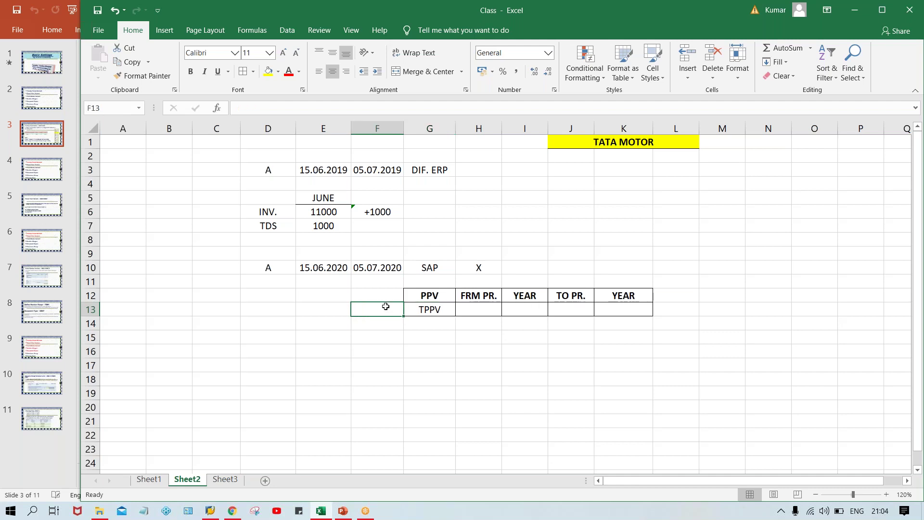
{"action": "type", "text": "TM00"}
{"action": "key", "text": "Return"}
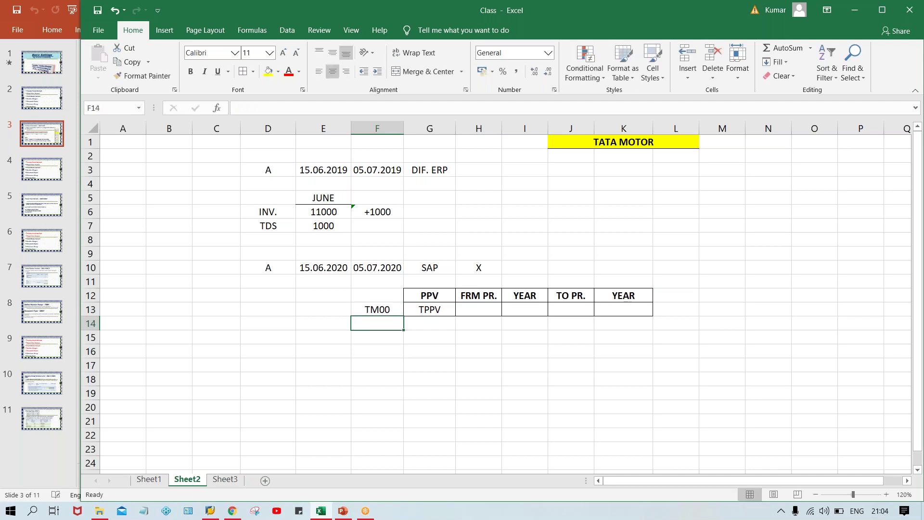
{"action": "left_click", "coordinate": [430, 312]}
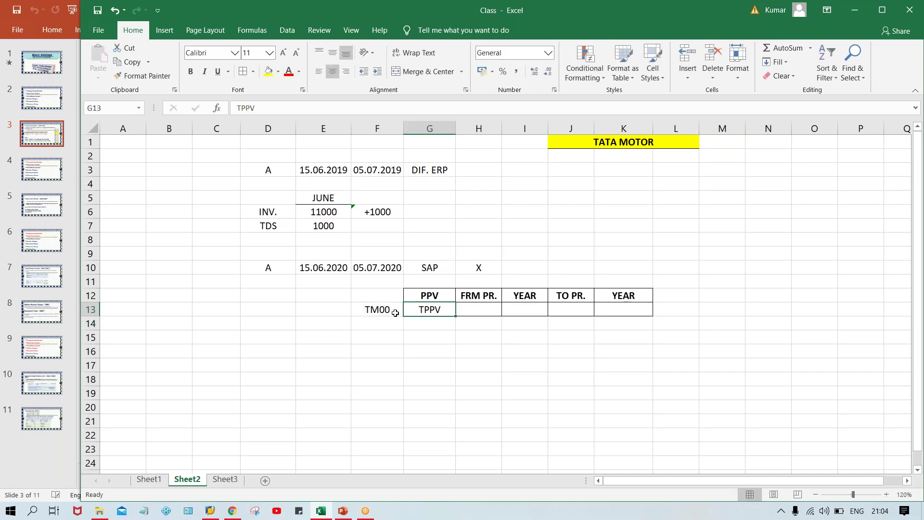
{"action": "left_click", "coordinate": [380, 311]}
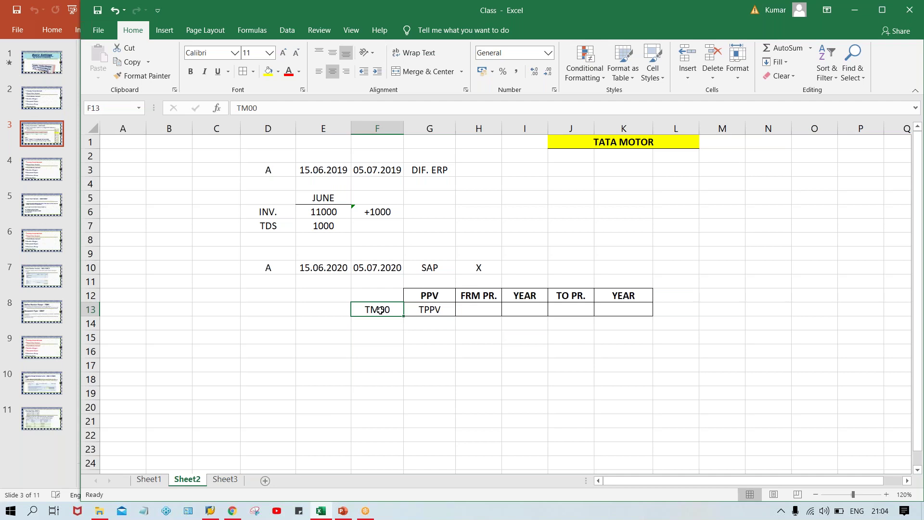
Fill the table's period cells H13:K13 with from period 7, year 2020, to period 7 and year 2020
{"action": "left_click", "coordinate": [433, 309]}
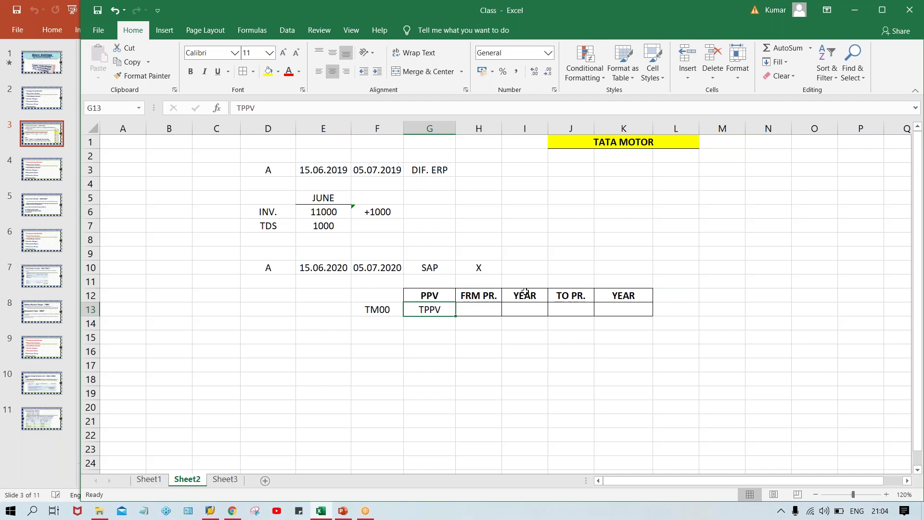
{"action": "key", "text": "Right"}
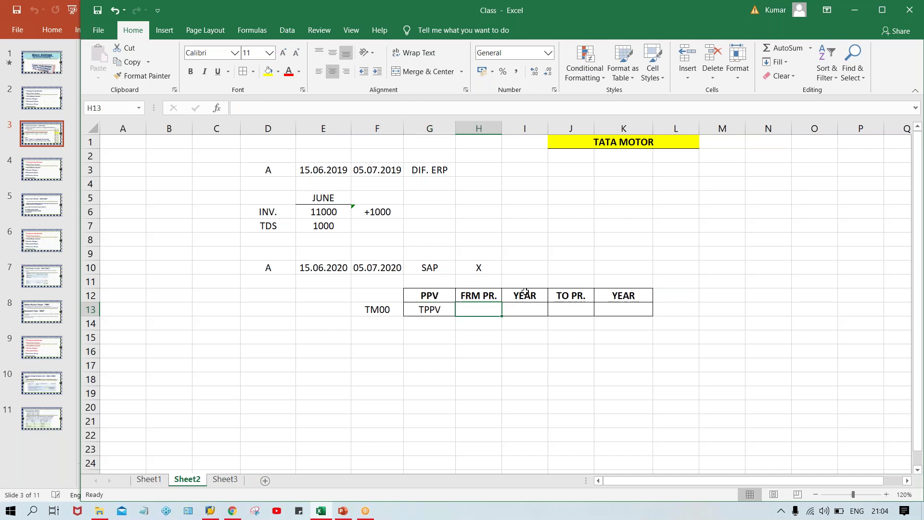
{"action": "type", "text": "7"}
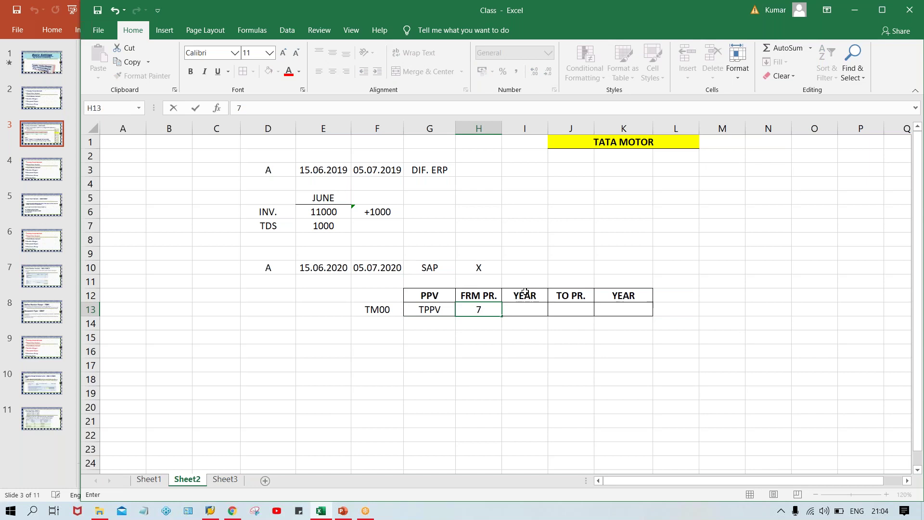
{"action": "key", "text": "Tab"}
{"action": "key", "text": "Left"}
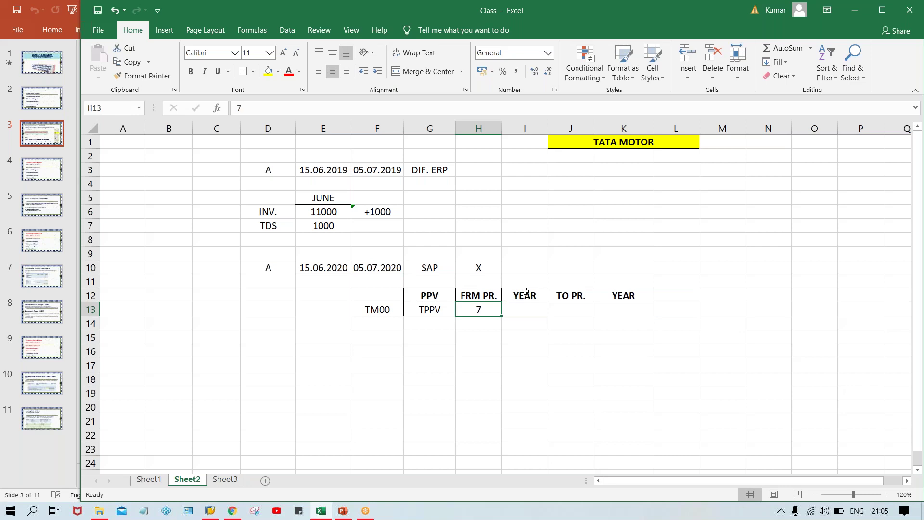
{"action": "key", "text": "Tab"}
{"action": "type", "text": "2020"}
{"action": "key", "text": "Tab"}
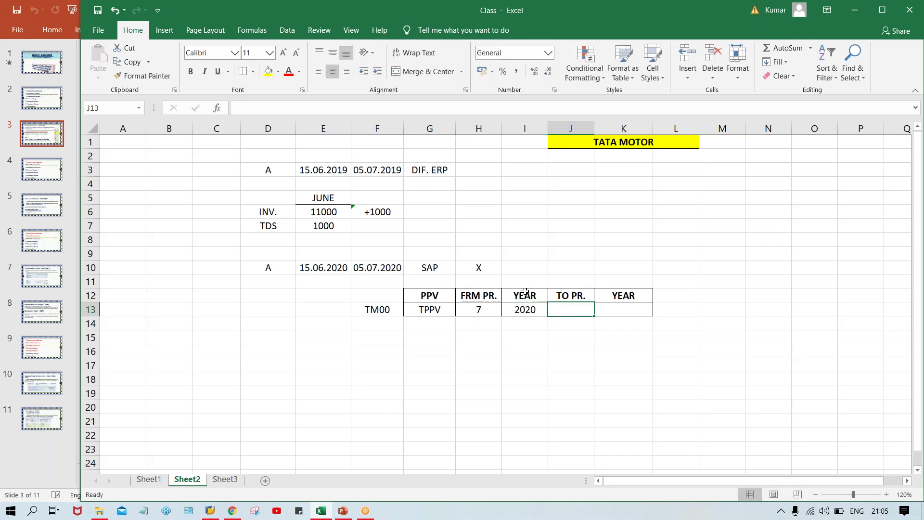
{"action": "type", "text": "7"}
{"action": "key", "text": "Tab"}
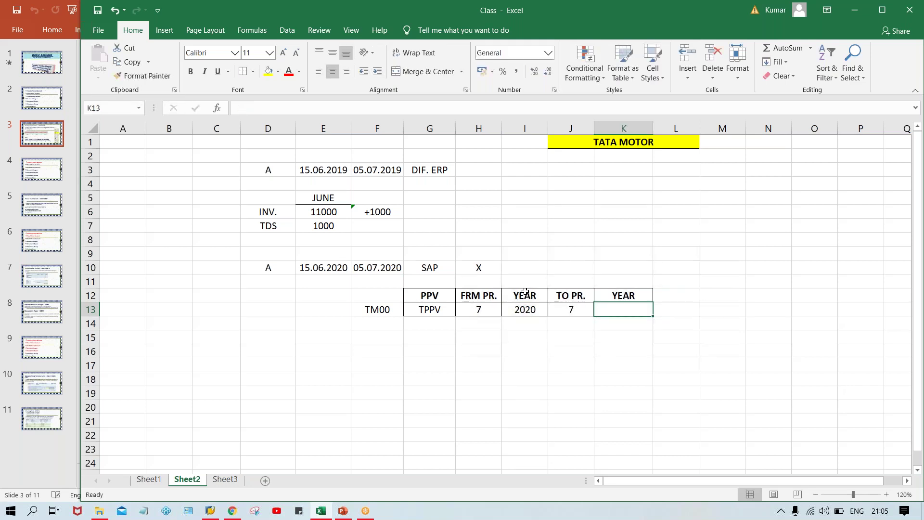
{"action": "type", "text": "2020"}
{"action": "key", "text": "Return"}
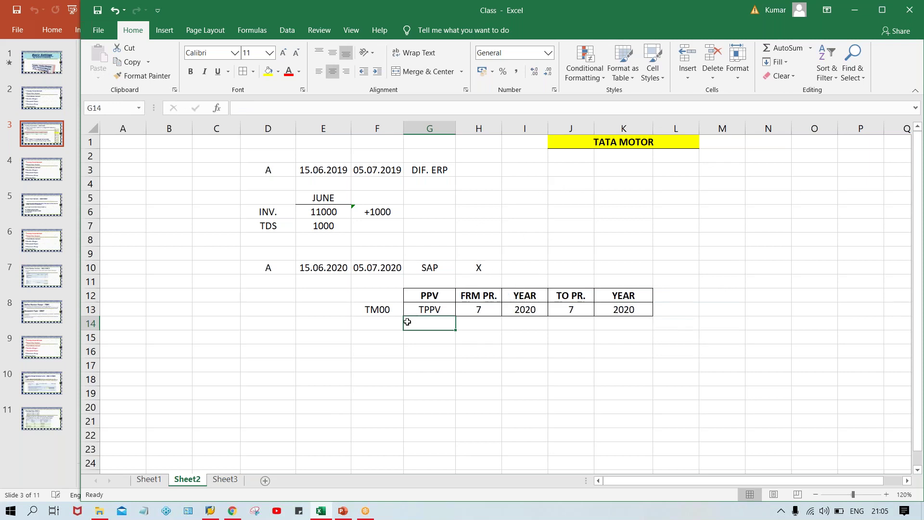
Apply a yellow fill to the TM00 cell F13
{"action": "left_click", "coordinate": [379, 309]}
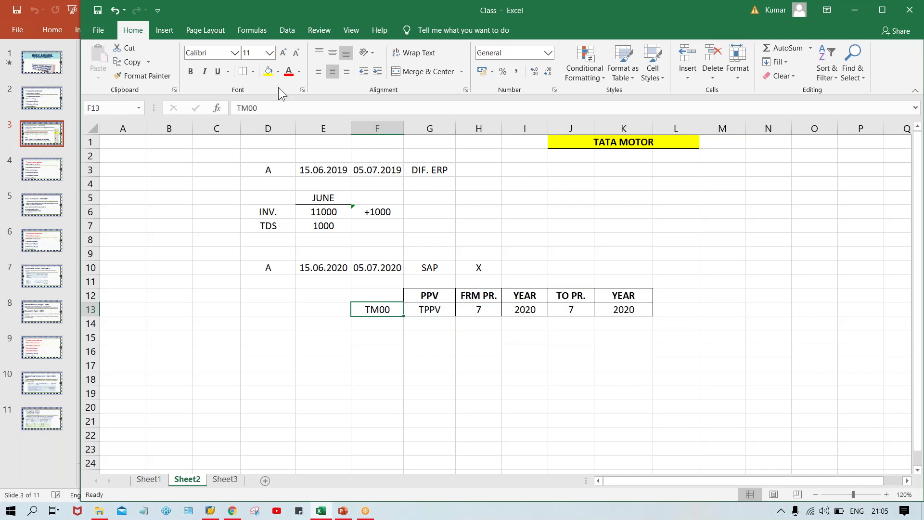
{"action": "left_click", "coordinate": [270, 74]}
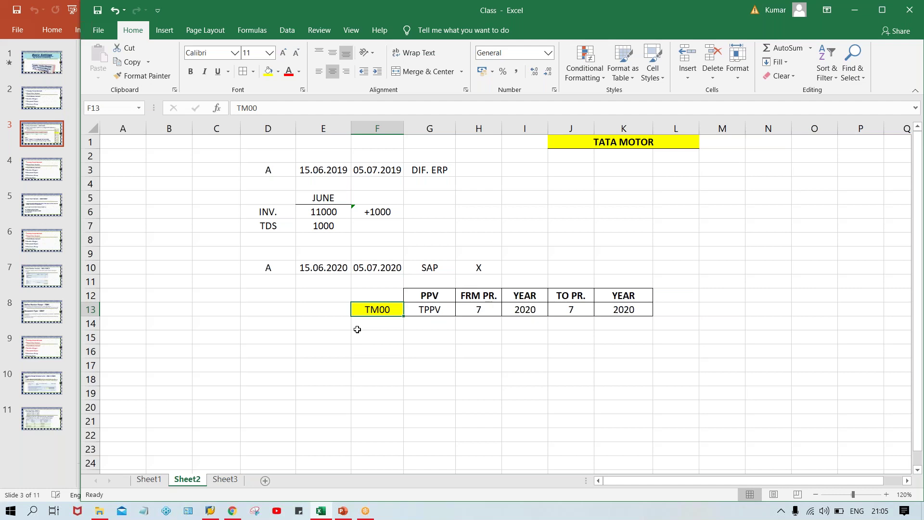
{"action": "key", "text": "Up"}
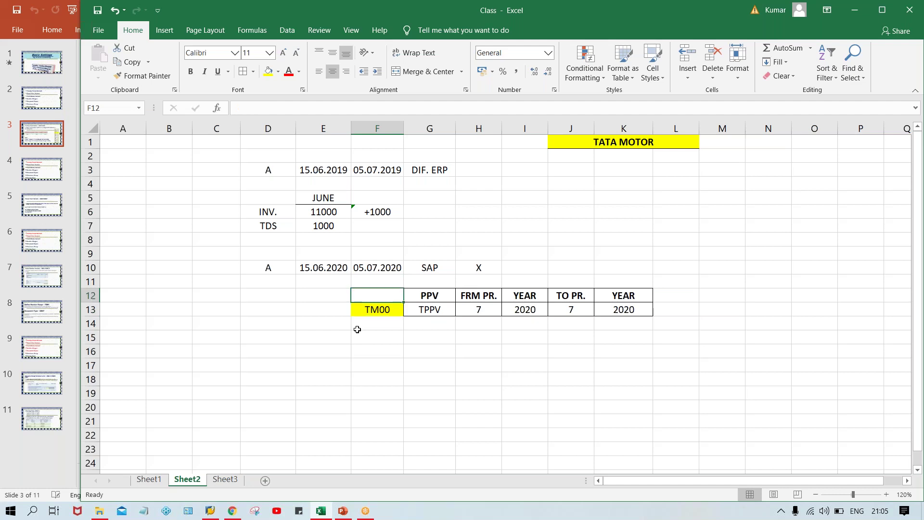
{"action": "key", "text": "Down"}
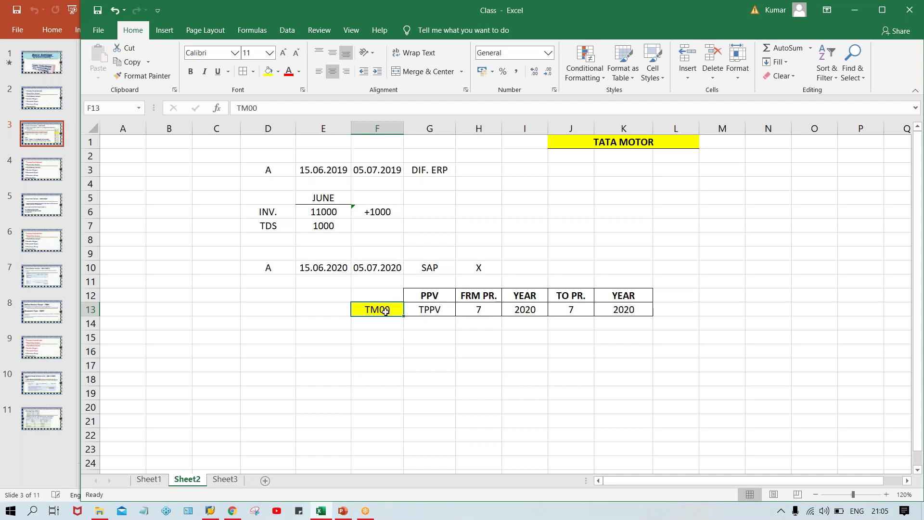
Review the TM00 row's variant and open periods against the June and July 2020 dates in E10:F10
{"action": "left_click", "coordinate": [442, 309]}
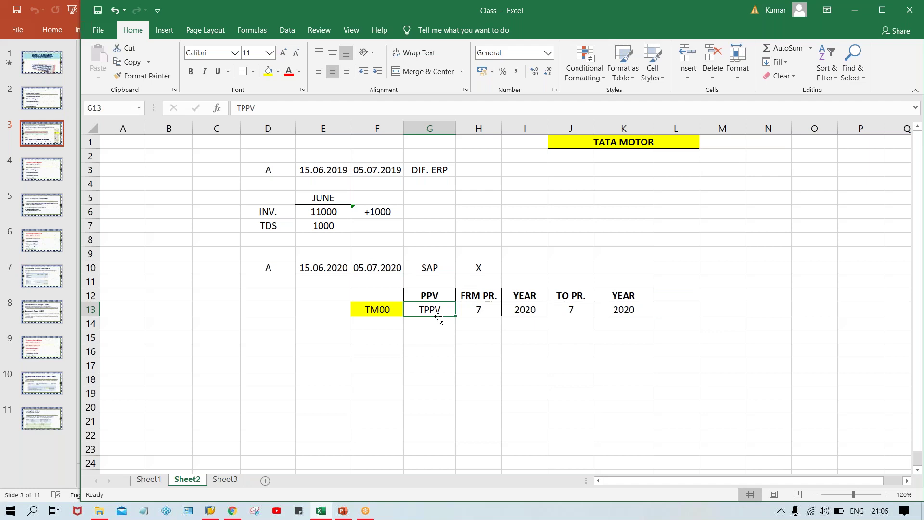
{"action": "left_click", "coordinate": [382, 308]}
{"action": "left_click", "coordinate": [424, 310]}
{"action": "left_click", "coordinate": [471, 312]}
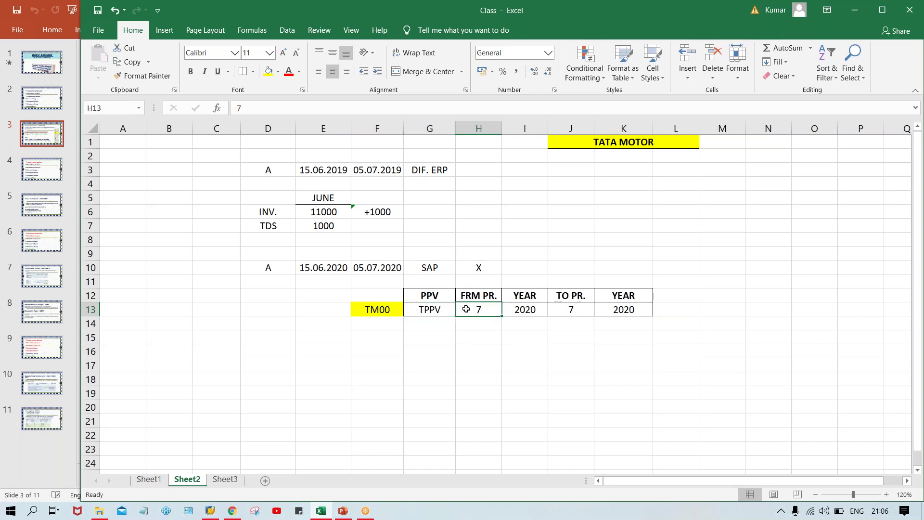
{"action": "left_click", "coordinate": [578, 311]}
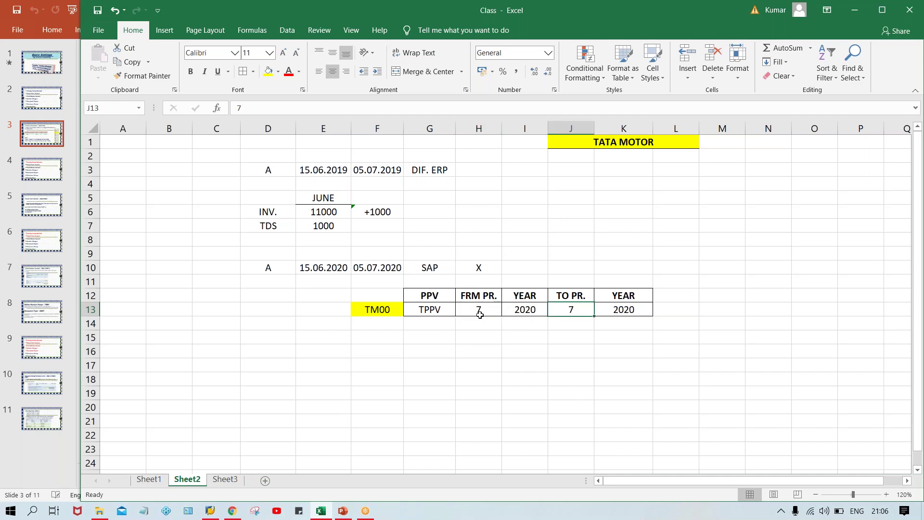
{"action": "left_click", "coordinate": [479, 313]}
{"action": "left_click", "coordinate": [581, 315]}
{"action": "left_click", "coordinate": [407, 266]}
{"action": "left_click", "coordinate": [385, 266]}
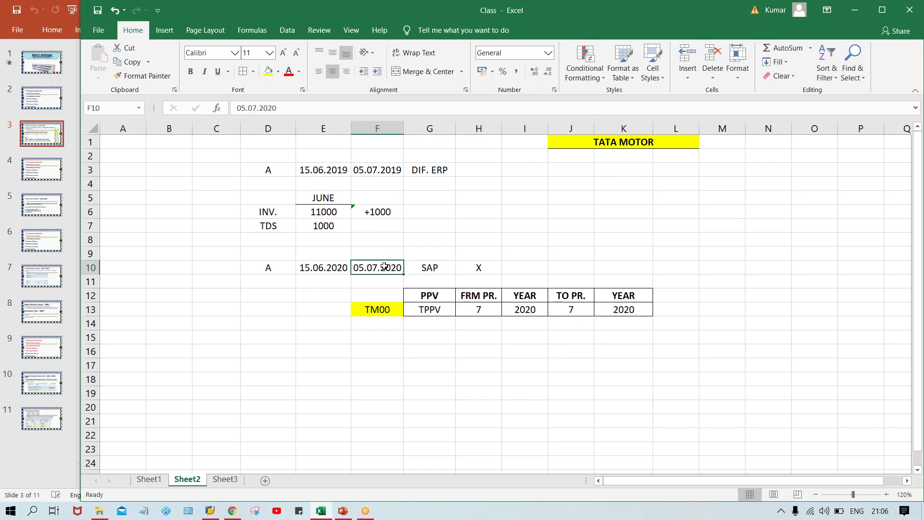
{"action": "left_click", "coordinate": [327, 268]}
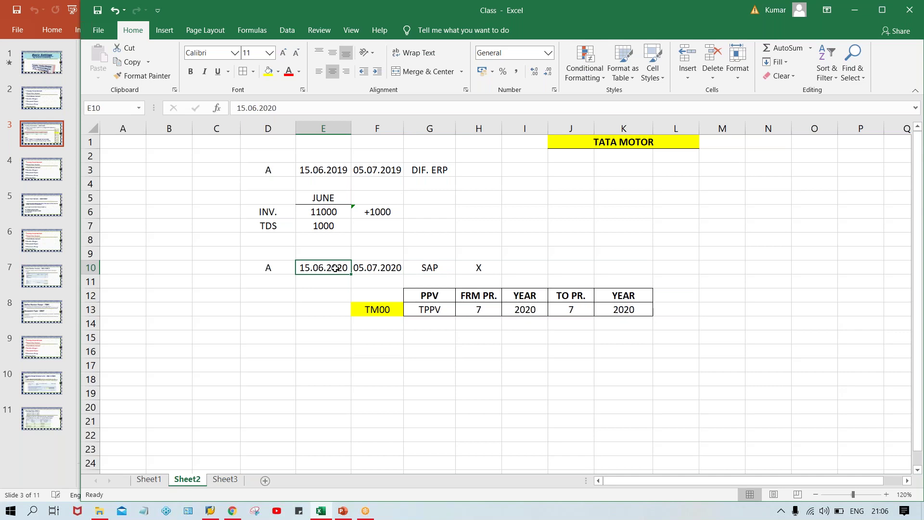
Compare the from period in H13 with the to period in J13
{"action": "left_click", "coordinate": [486, 309]}
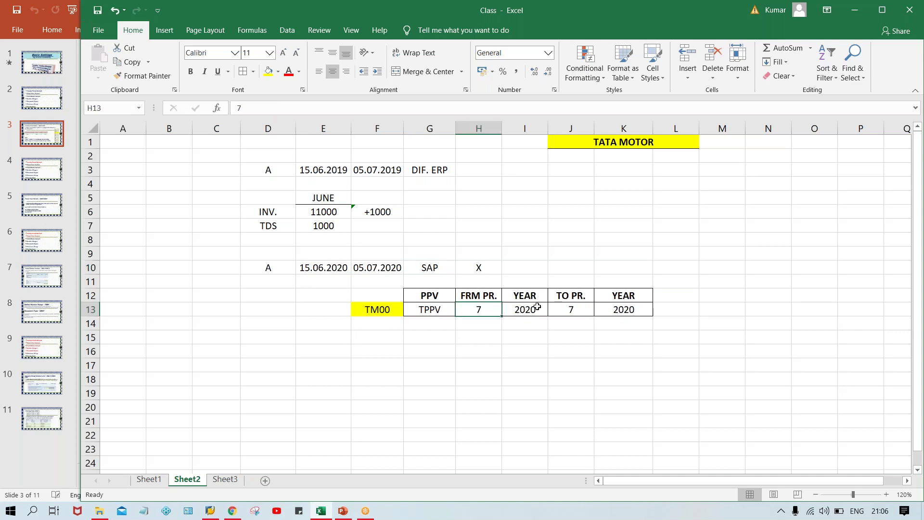
{"action": "left_click", "coordinate": [580, 304]}
{"action": "left_click", "coordinate": [481, 307]}
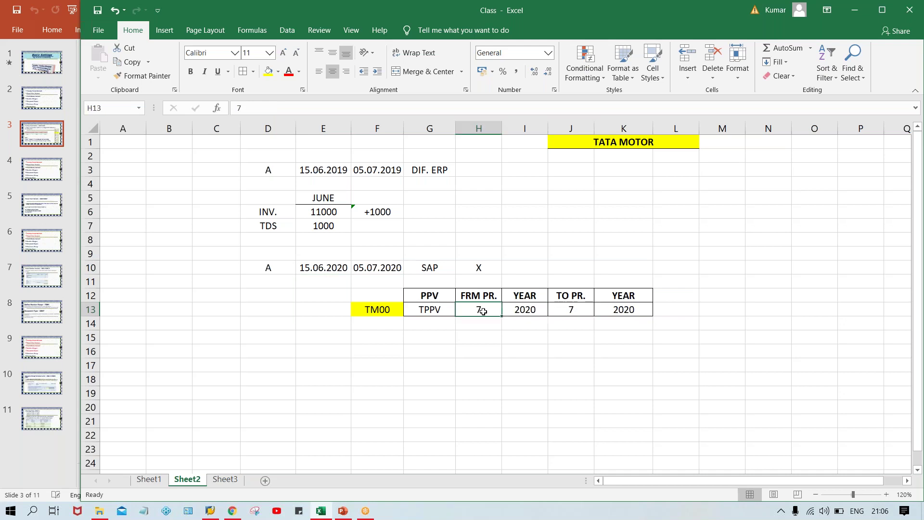
{"action": "left_click", "coordinate": [579, 308]}
{"action": "left_click", "coordinate": [473, 308]}
{"action": "left_click", "coordinate": [578, 308]}
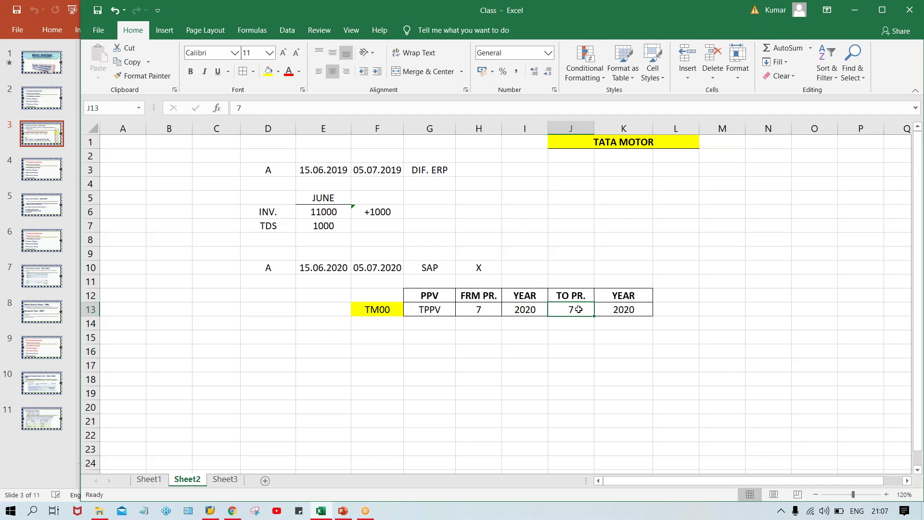
{"action": "left_click", "coordinate": [479, 311]}
{"action": "left_click", "coordinate": [573, 311]}
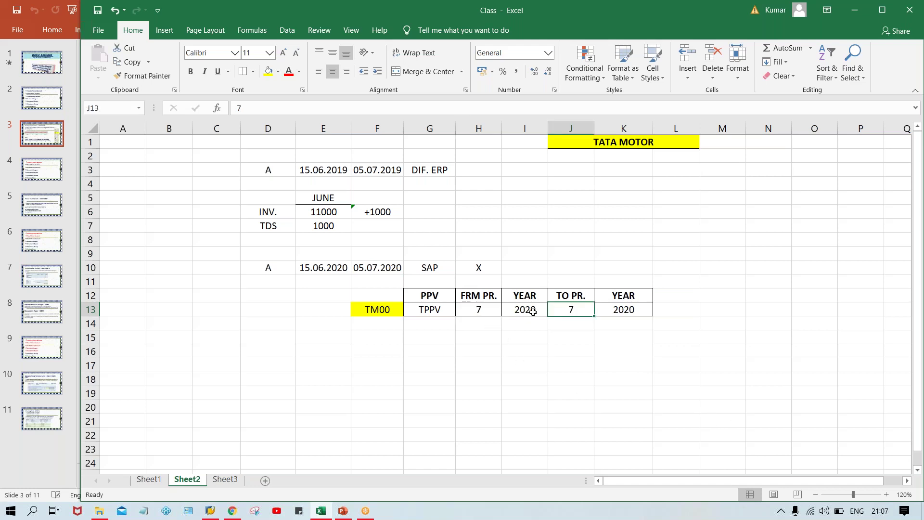
{"action": "left_click", "coordinate": [488, 311]}
{"action": "left_click", "coordinate": [570, 310]}
{"action": "left_click", "coordinate": [483, 311]}
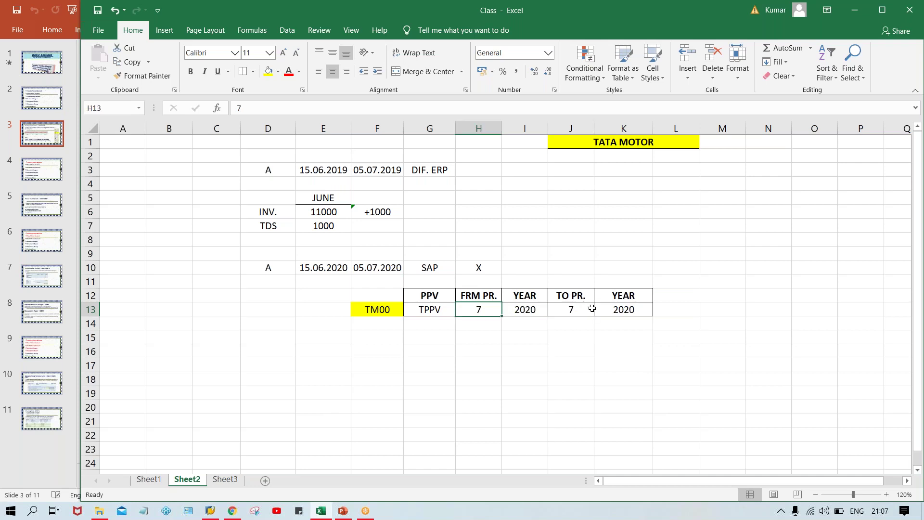
{"action": "left_click", "coordinate": [572, 312]}
{"action": "left_click", "coordinate": [486, 319]}
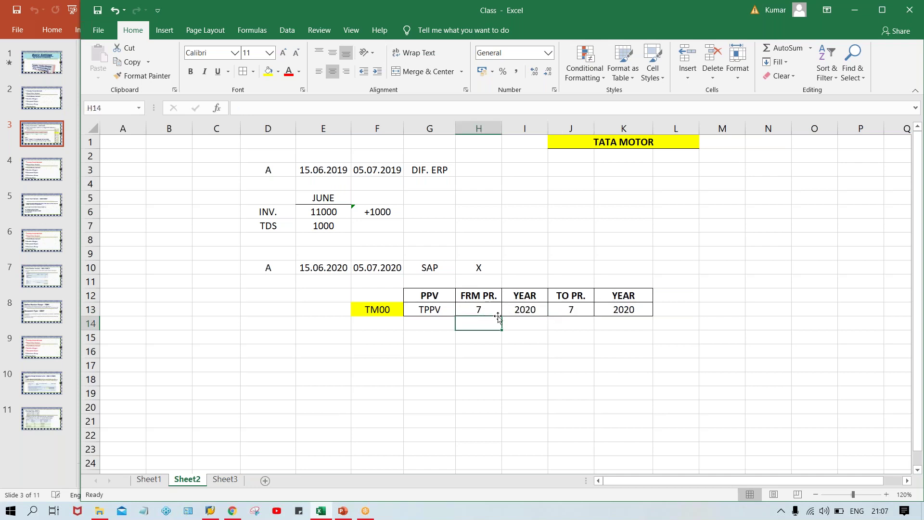
{"action": "left_click", "coordinate": [572, 311]}
{"action": "left_click", "coordinate": [481, 309]}
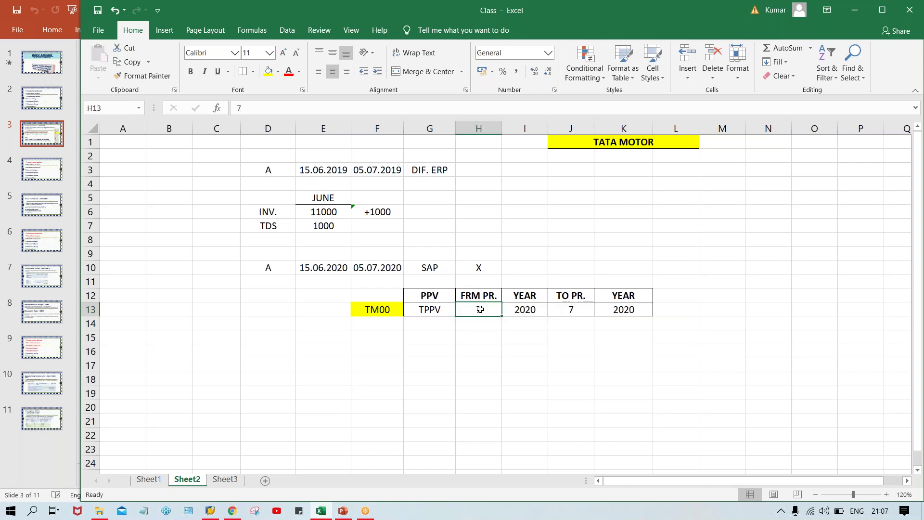
{"action": "left_click", "coordinate": [577, 311]}
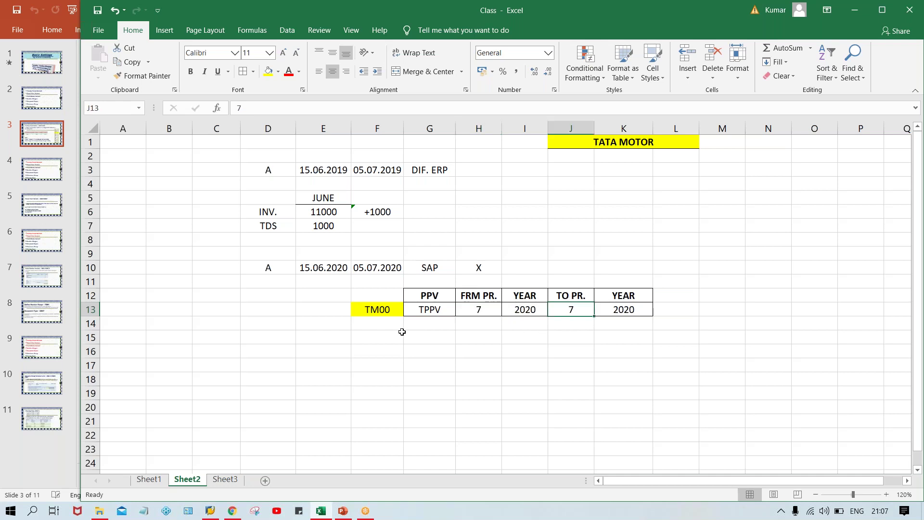
Check the June date in E10 against the TM00 periods and set the from period in H13 to 6
{"action": "left_click", "coordinate": [333, 267]}
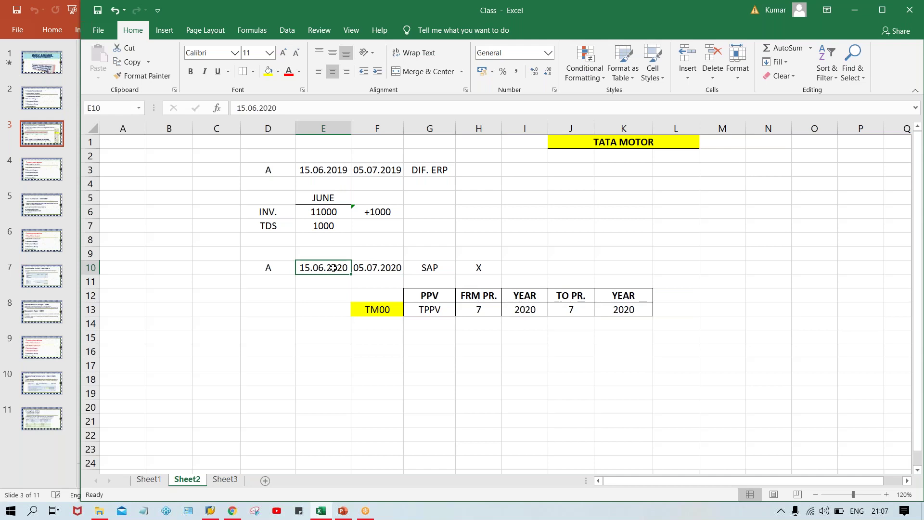
{"action": "left_click", "coordinate": [466, 307]}
{"action": "left_click", "coordinate": [577, 314]}
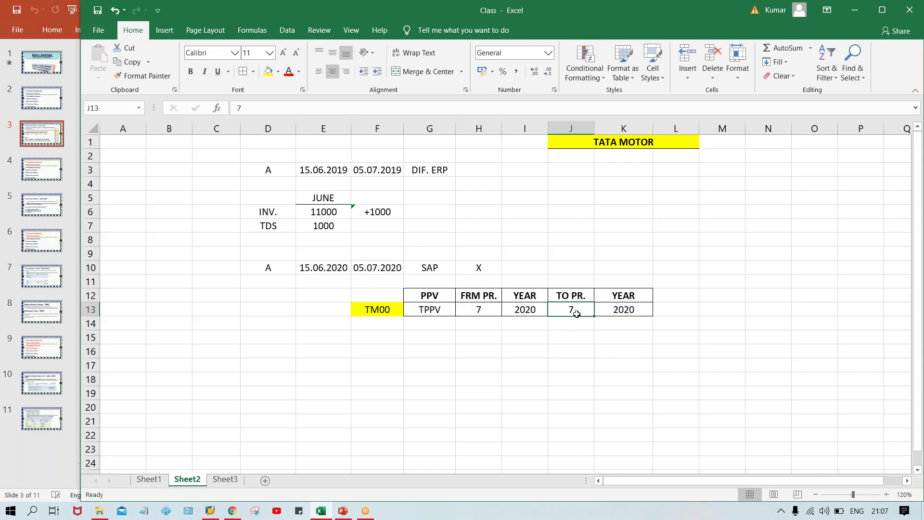
{"action": "left_click", "coordinate": [470, 310]}
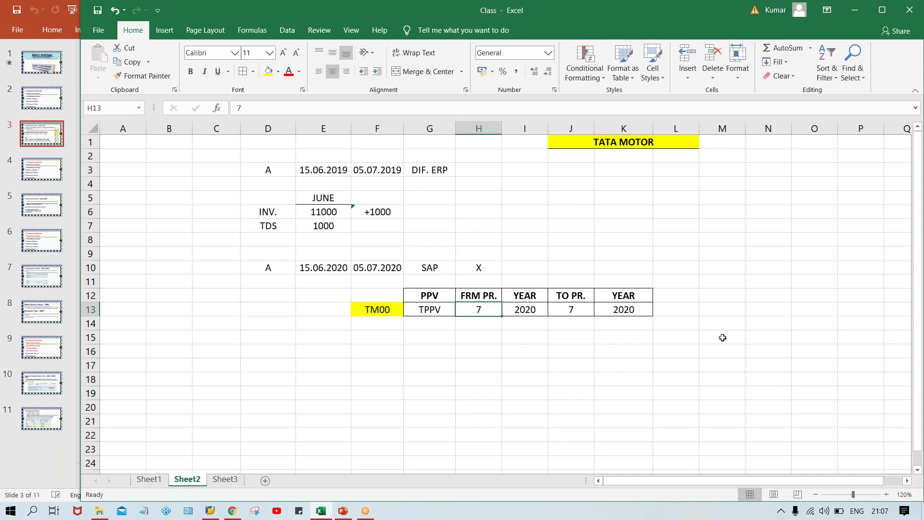
{"action": "type", "text": "6"}
{"action": "key", "text": "Return"}
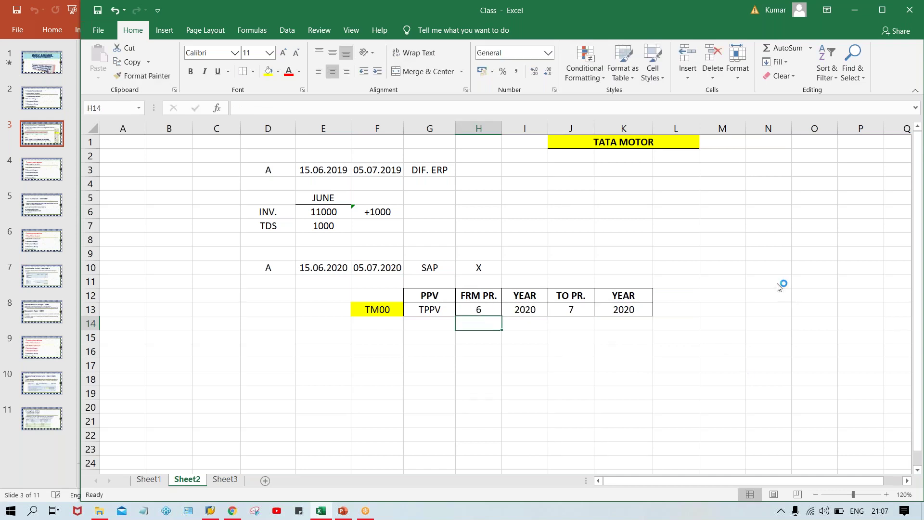
Add the month labels JUNE in H14 and JULY in J14 beneath the from and to periods
{"action": "left_click", "coordinate": [488, 305]}
{"action": "left_click", "coordinate": [538, 307]}
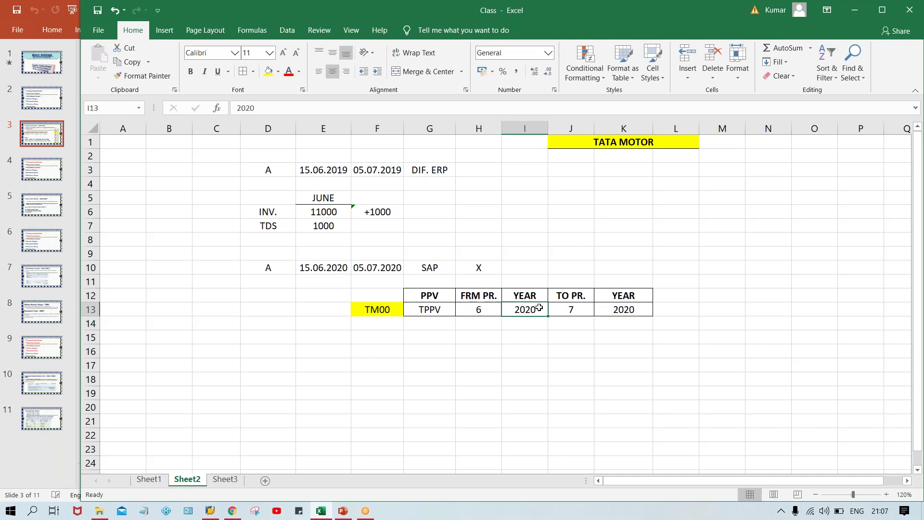
{"action": "left_click", "coordinate": [585, 312]}
{"action": "left_click", "coordinate": [618, 312]}
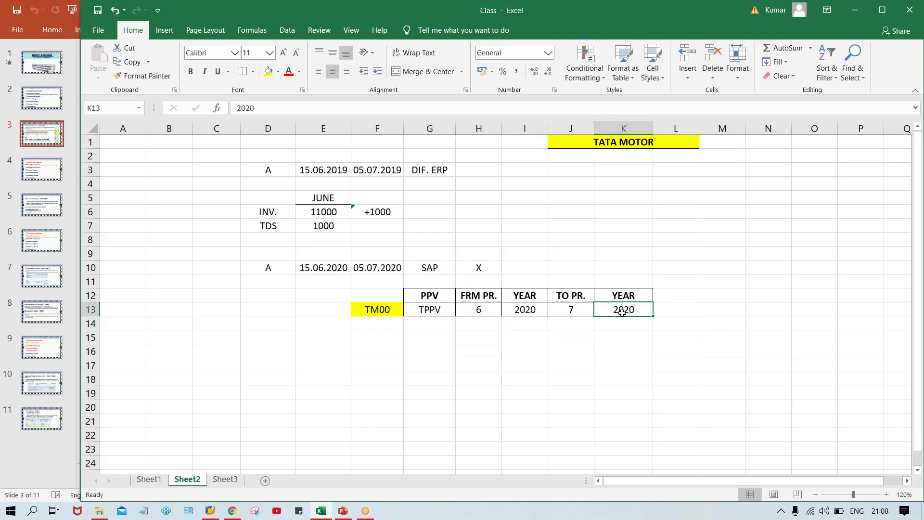
{"action": "left_click", "coordinate": [488, 313]}
{"action": "left_click", "coordinate": [479, 328]}
{"action": "type", "text": "JUNE"}
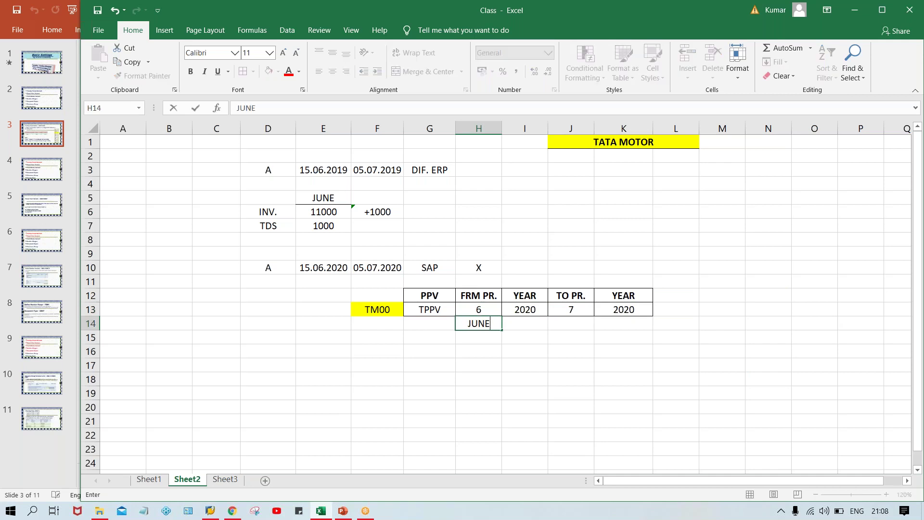
{"action": "key", "text": "Tab"}
{"action": "key", "text": "Tab"}
{"action": "type", "text": "JULY"}
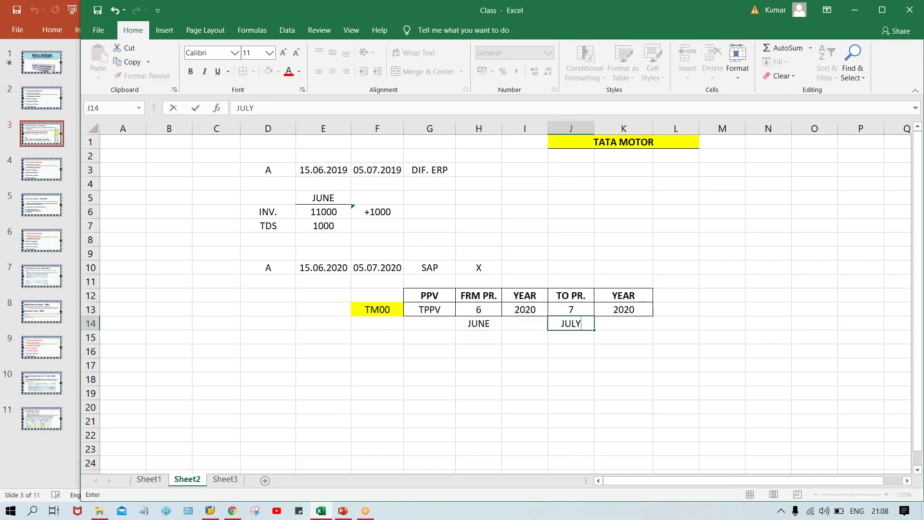
{"action": "key", "text": "Return"}
Set the from period in H13 to 5
{"action": "key", "text": "Up"}
{"action": "key", "text": "Down"}
{"action": "key", "text": "Up"}
{"action": "key", "text": "Up"}
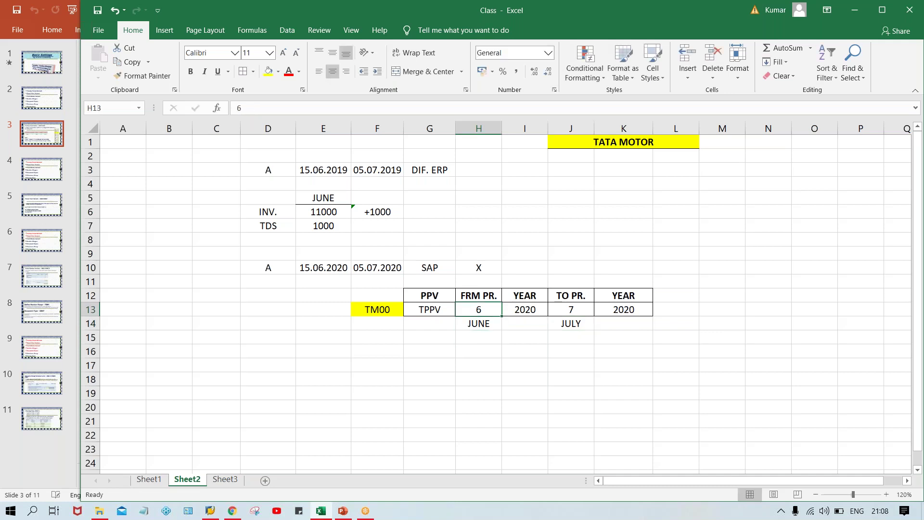
{"action": "type", "text": "5"}
{"action": "key", "text": "Return"}
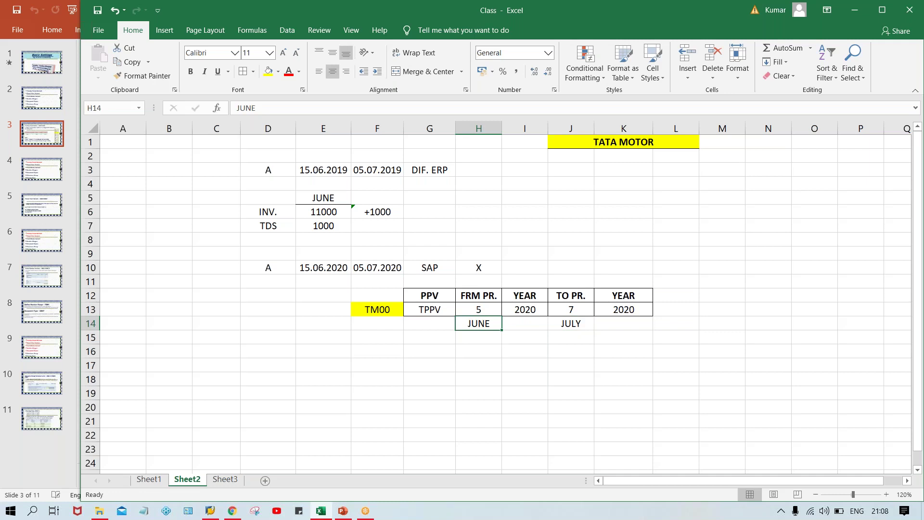
Replace the month label in H14 with MAY
{"action": "type", "text": "APR."}
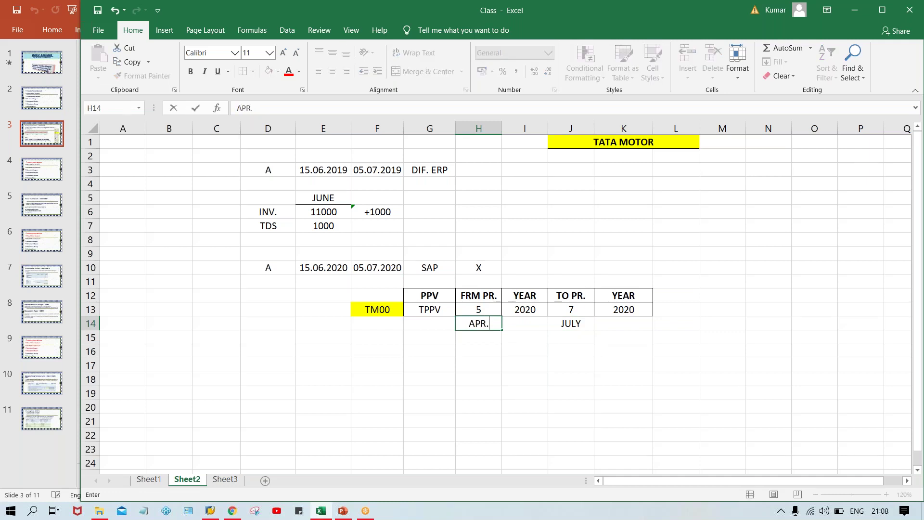
{"action": "key", "text": "BackSpace"}
{"action": "key", "text": "BackSpace"}
{"action": "key", "text": "BackSpace"}
{"action": "key", "text": "BackSpace"}
{"action": "type", "text": "MAY"}
Set the from period in H13 to 7
{"action": "left_click", "coordinate": [479, 310]}
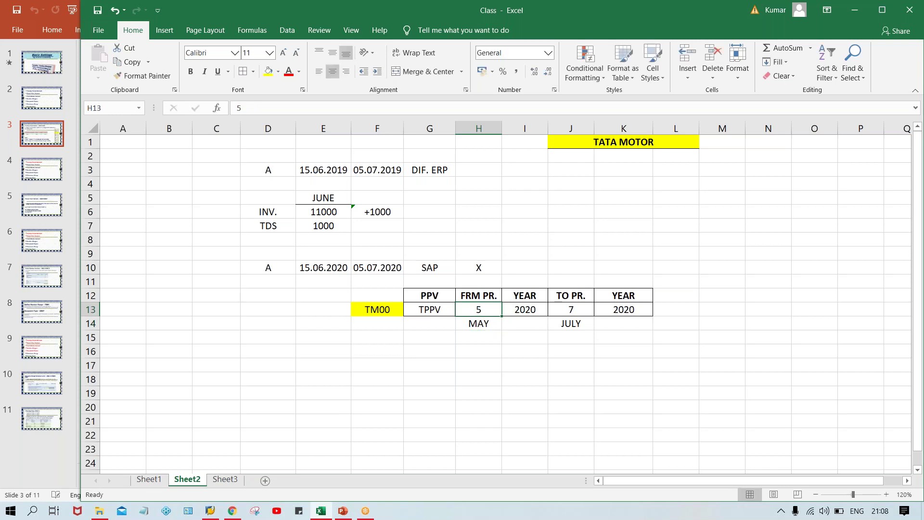
{"action": "type", "text": "7"}
{"action": "key", "text": "Return"}
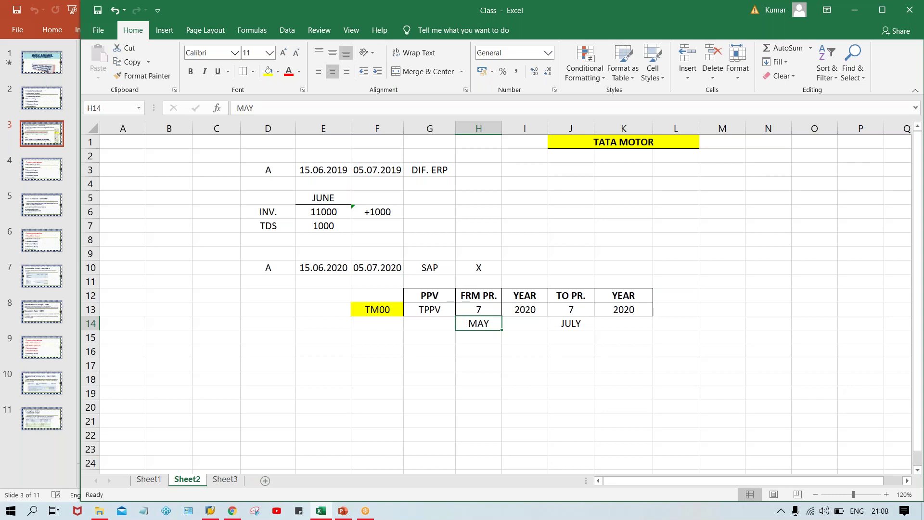
Check H13 and J13 against the July date in F10 and change the month label in H14 to JULY
{"action": "left_click", "coordinate": [572, 312]}
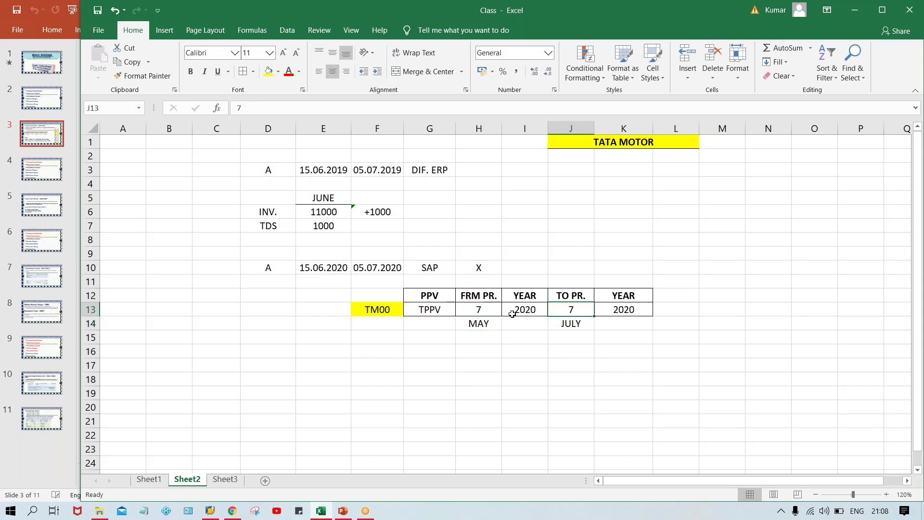
{"action": "left_click", "coordinate": [475, 314]}
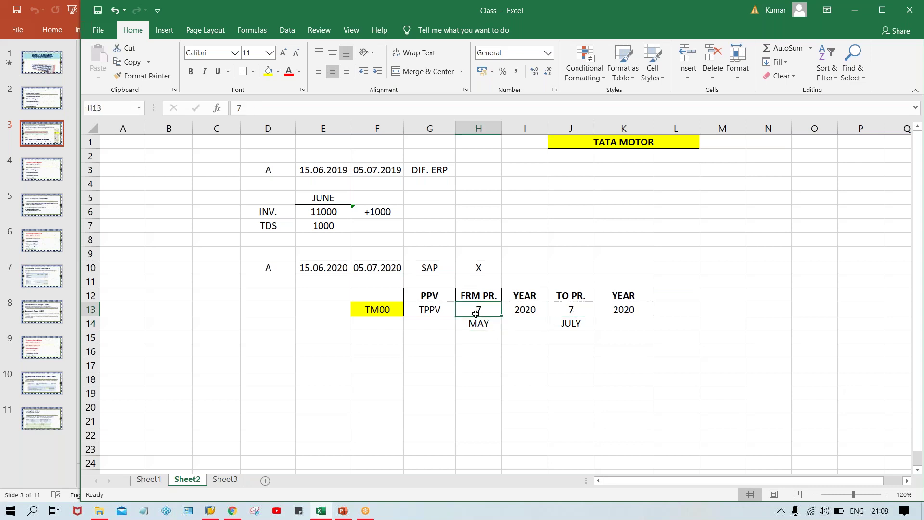
{"action": "left_click", "coordinate": [559, 309]}
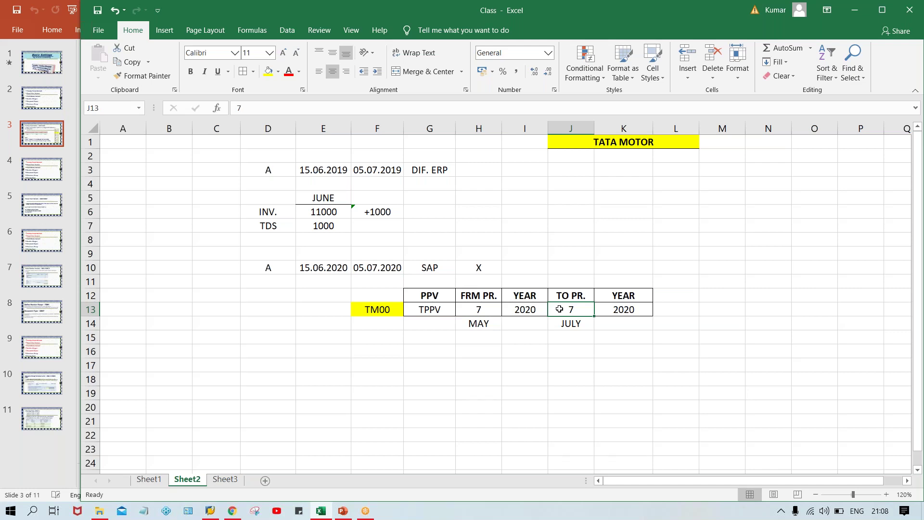
{"action": "left_click", "coordinate": [478, 312]}
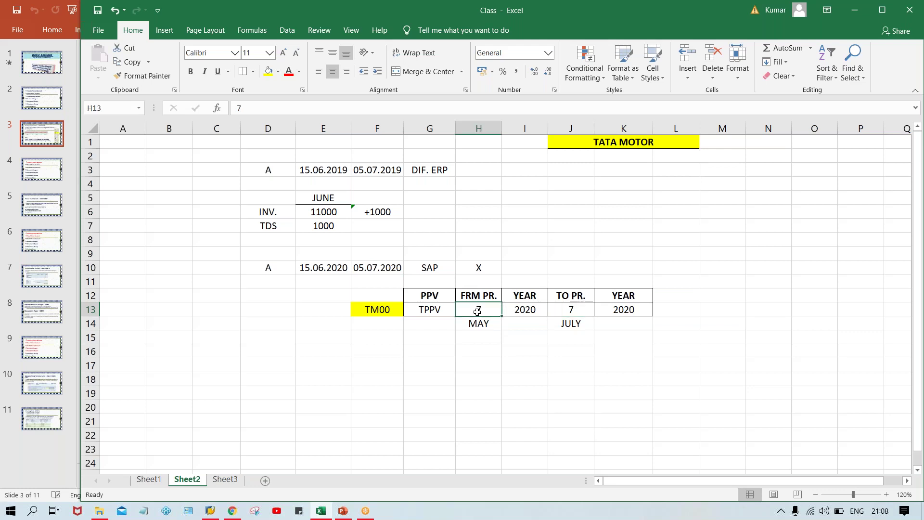
{"action": "left_click", "coordinate": [391, 267]}
{"action": "left_click", "coordinate": [570, 306]}
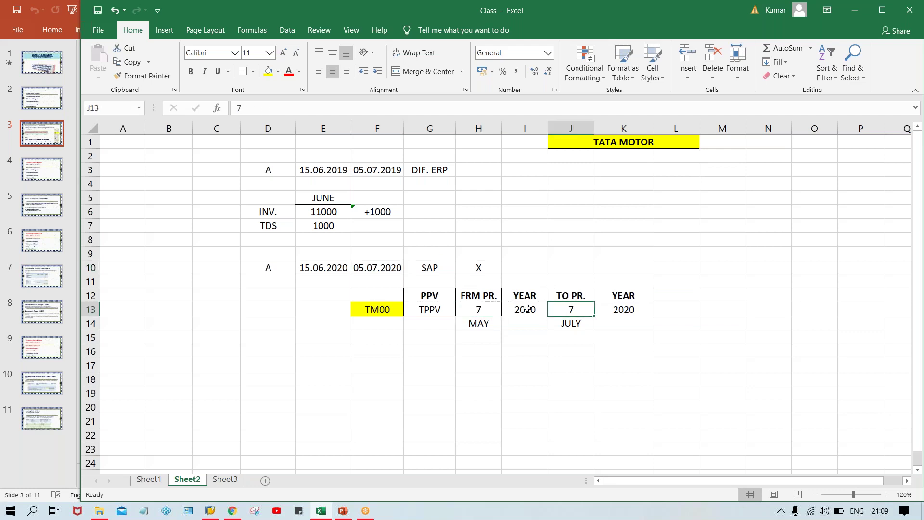
{"action": "left_click", "coordinate": [481, 312]}
{"action": "left_click", "coordinate": [479, 328]}
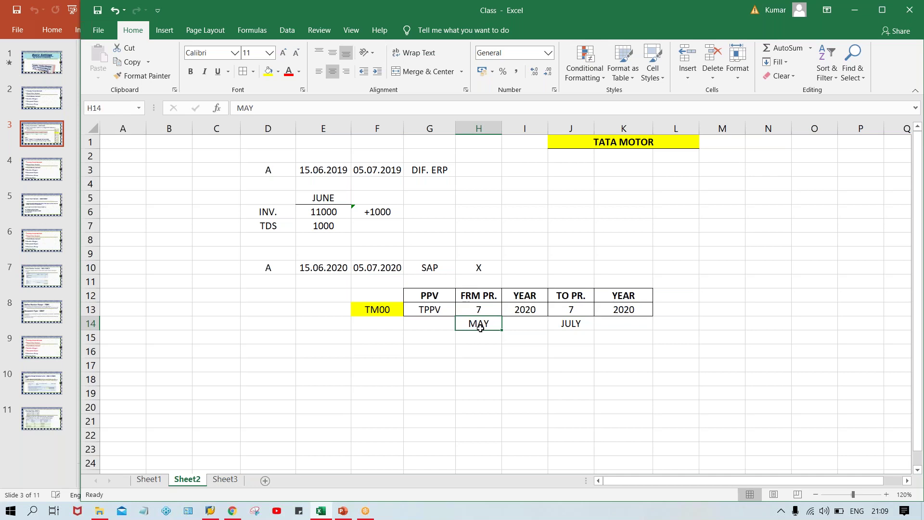
{"action": "type", "text": "JULY"}
{"action": "key", "text": "Return"}
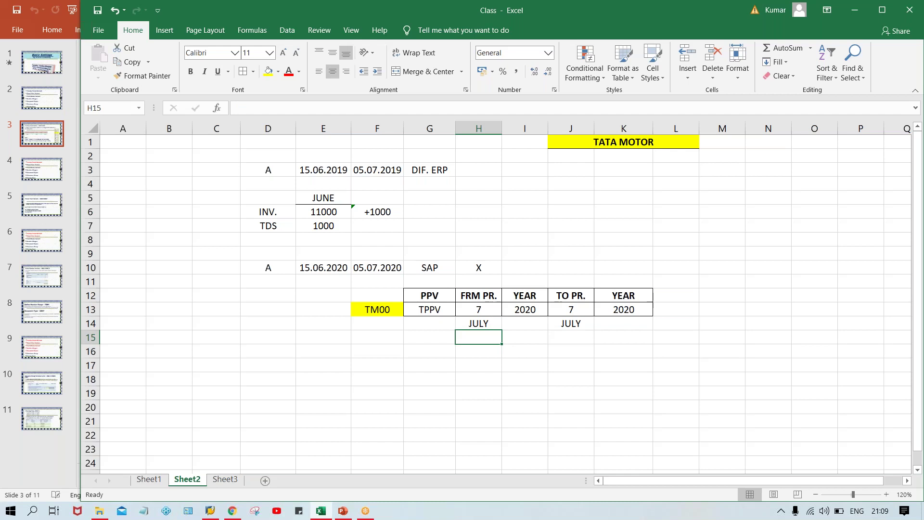
Compare the from period in H13 with the to period in J13 to see which month is open
{"action": "left_click", "coordinate": [479, 308]}
{"action": "left_click", "coordinate": [568, 311]}
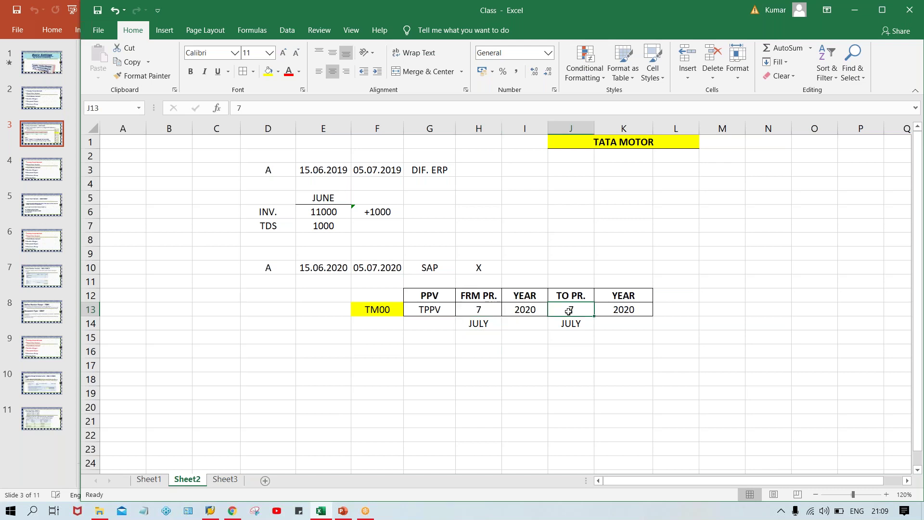
{"action": "left_click", "coordinate": [486, 308]}
{"action": "left_click", "coordinate": [556, 309]}
{"action": "left_click", "coordinate": [478, 313]}
{"action": "left_click", "coordinate": [583, 315]}
{"action": "left_click", "coordinate": [489, 316]}
{"action": "left_click", "coordinate": [564, 312]}
{"action": "left_click", "coordinate": [467, 311]}
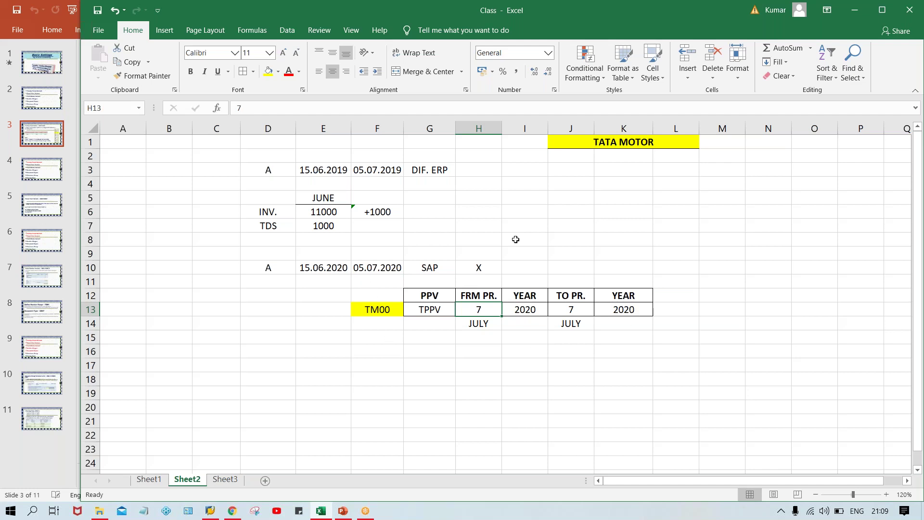
Try the date 05.08.2020 in F15 against the open periods in H13 and J13, and clear it again
{"action": "left_click", "coordinate": [369, 343]}
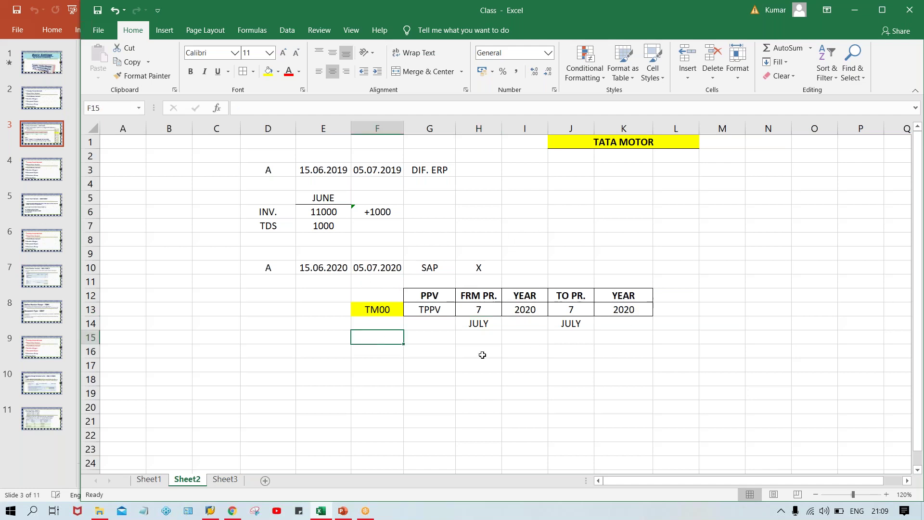
{"action": "type", "text": "05.08.2020"}
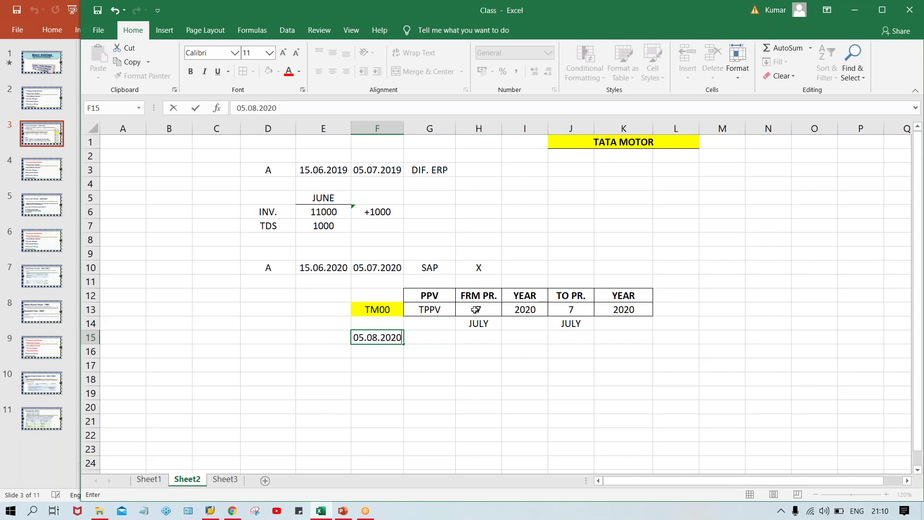
{"action": "left_click", "coordinate": [564, 311]}
{"action": "left_click", "coordinate": [476, 309]}
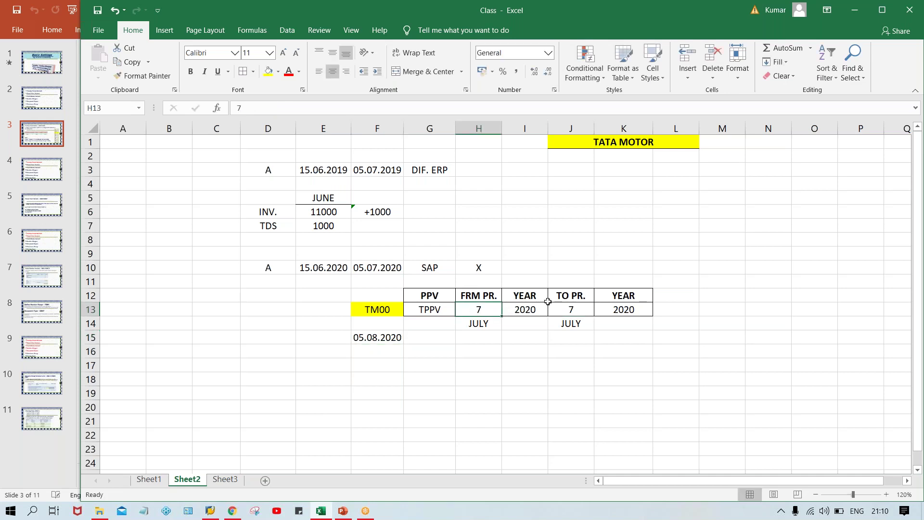
{"action": "left_click", "coordinate": [577, 309]}
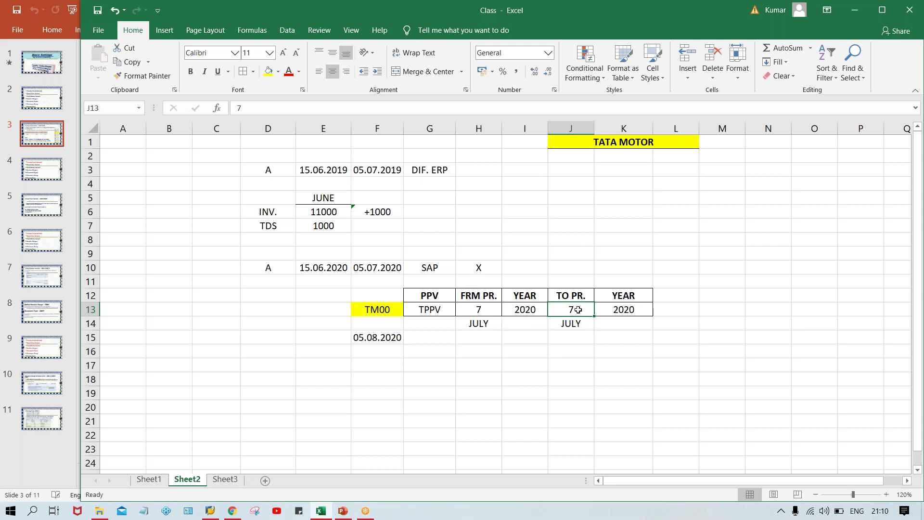
{"action": "left_click", "coordinate": [374, 333]}
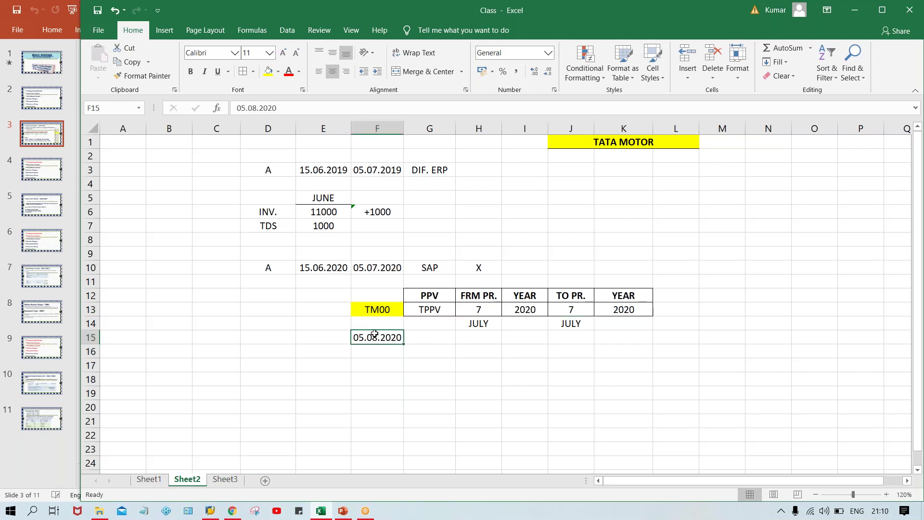
{"action": "key", "text": "Delete"}
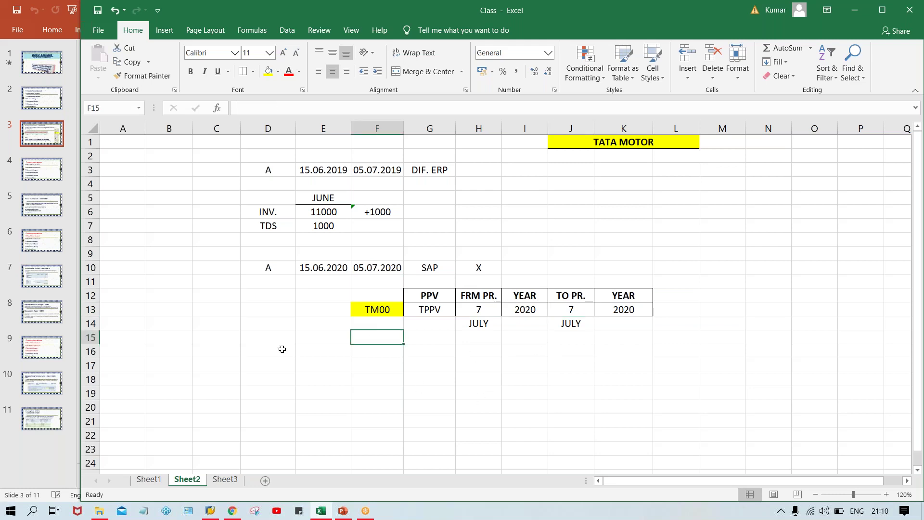
Enter the transaction code OB52 in F12 above TM00 and apply a yellow fill to it
{"action": "left_click", "coordinate": [308, 267]}
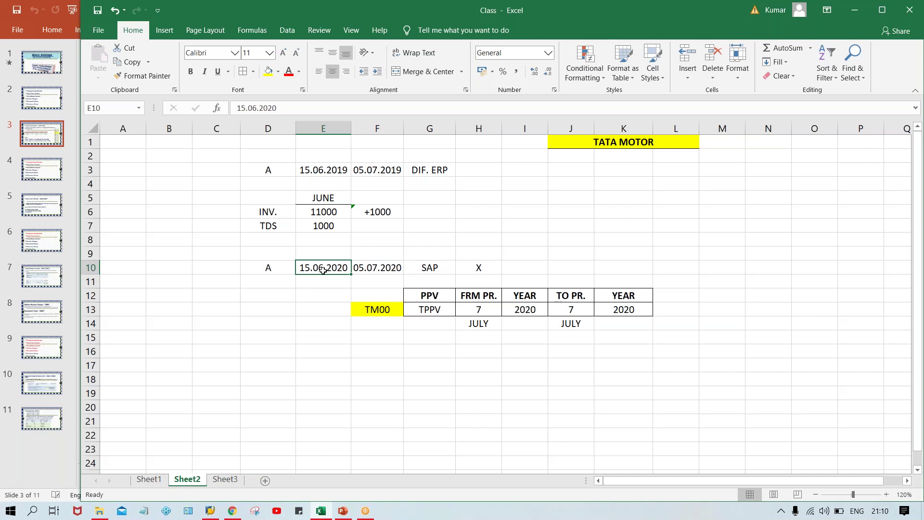
{"action": "left_click", "coordinate": [372, 318]}
{"action": "left_click", "coordinate": [378, 309]}
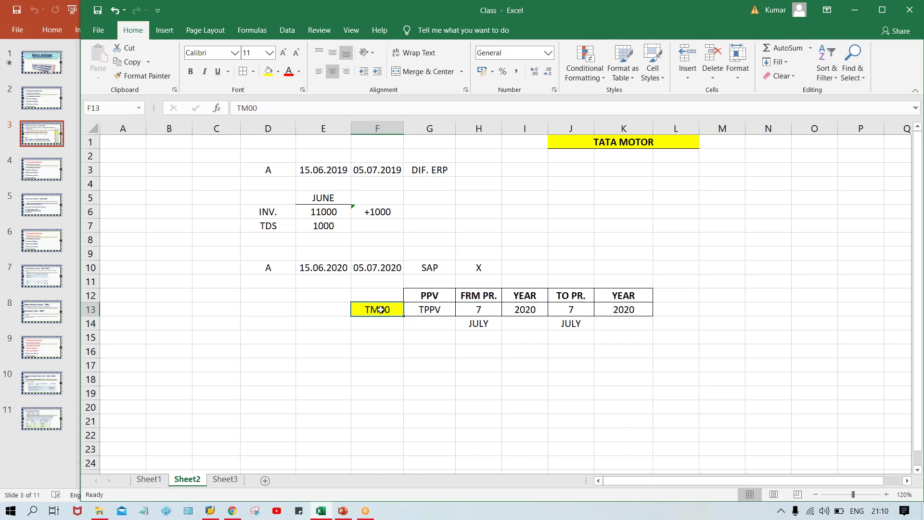
{"action": "left_click", "coordinate": [440, 309]}
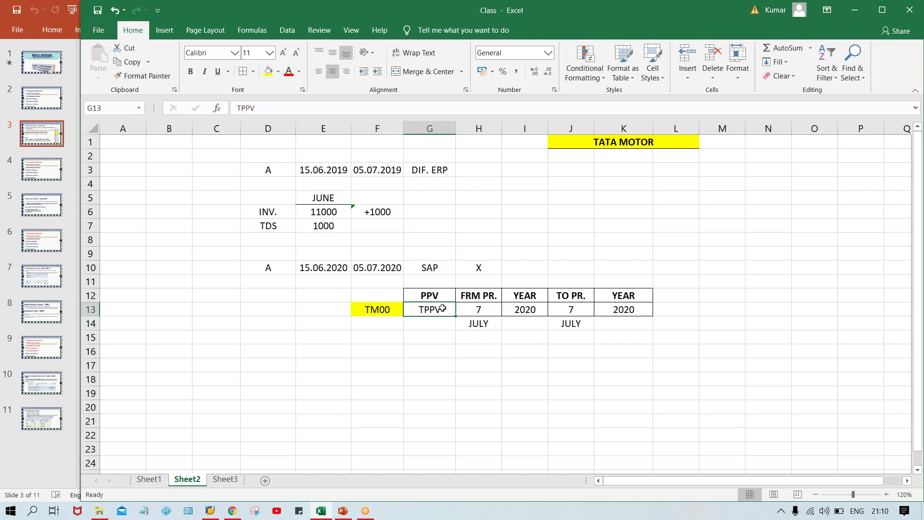
{"action": "left_click", "coordinate": [376, 292]}
{"action": "type", "text": "O"}
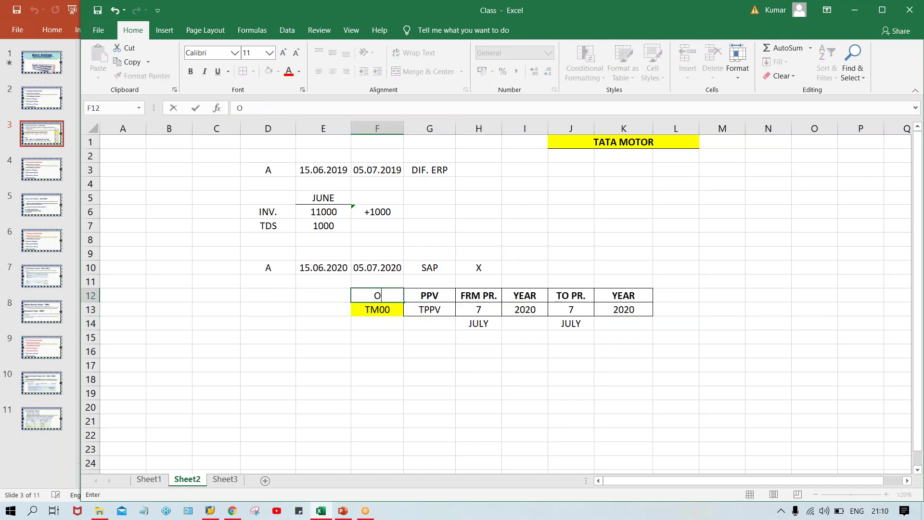
{"action": "type", "text": "B52"}
{"action": "key", "text": "Return"}
{"action": "key", "text": "Up"}
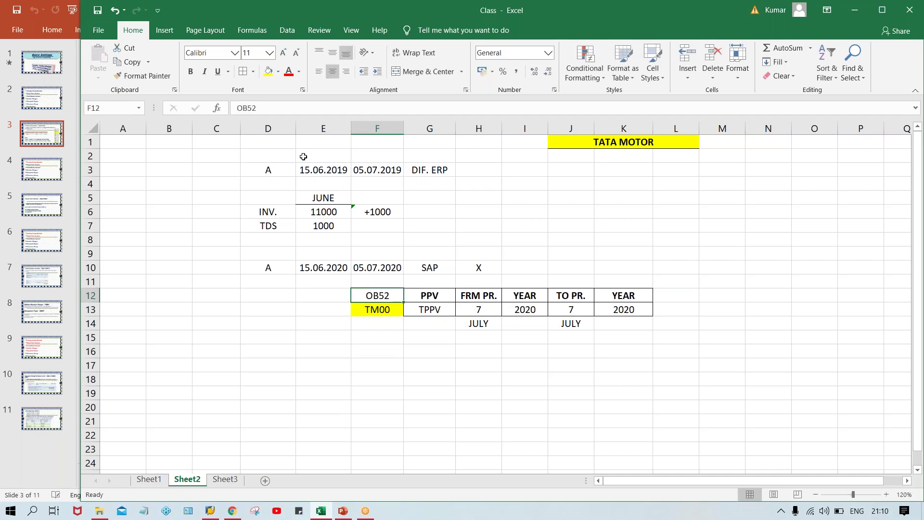
{"action": "left_click", "coordinate": [268, 71]}
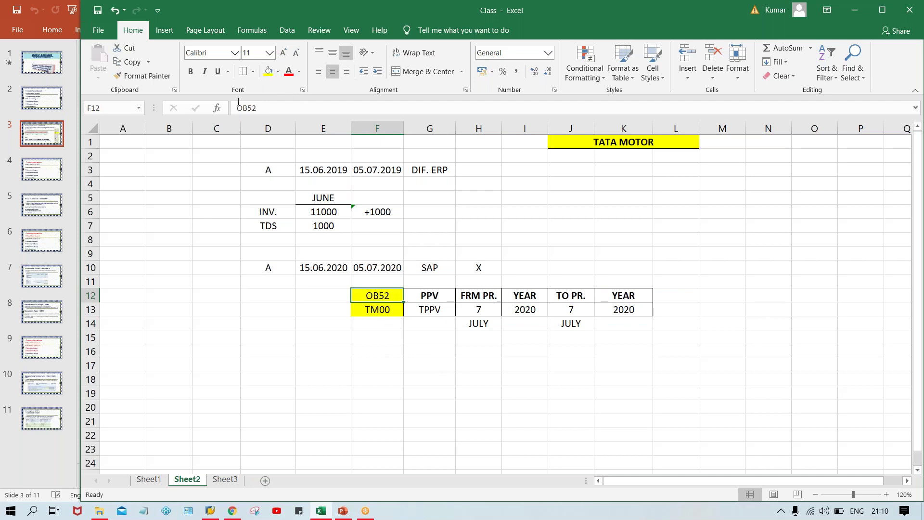
Review the OB52 cell and select the posting period table G12:K13
{"action": "left_click", "coordinate": [392, 406]}
{"action": "left_click", "coordinate": [374, 296]}
{"action": "left_click", "coordinate": [435, 297]}
{"action": "left_click_drag", "start_coordinate": [454, 304], "coordinate": [622, 306]}
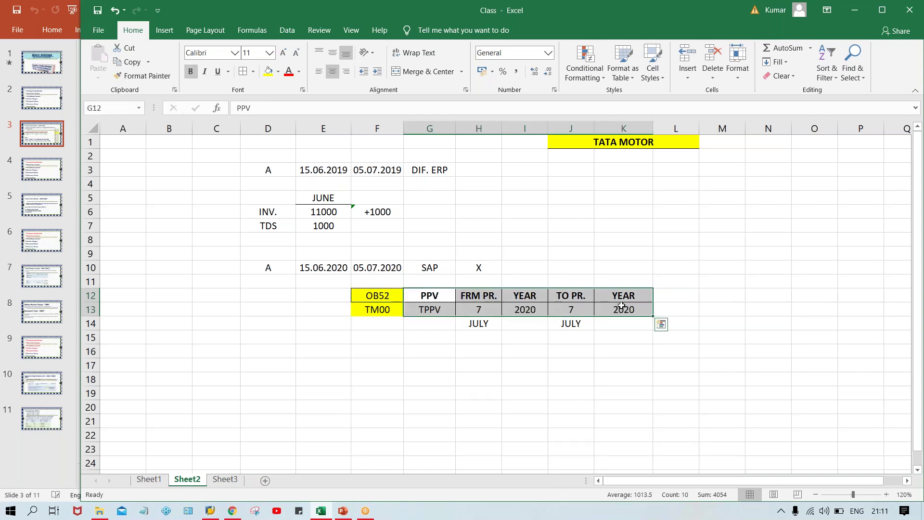
Try 6 as the from period in H13 for entry A, and set it back to 7
{"action": "left_click", "coordinate": [262, 266]}
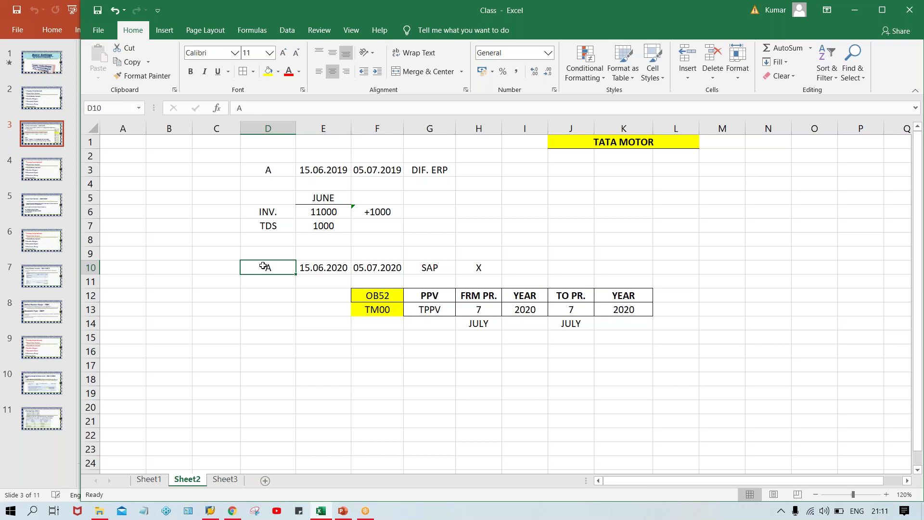
{"action": "left_click", "coordinate": [474, 314]}
{"action": "type", "text": "6"}
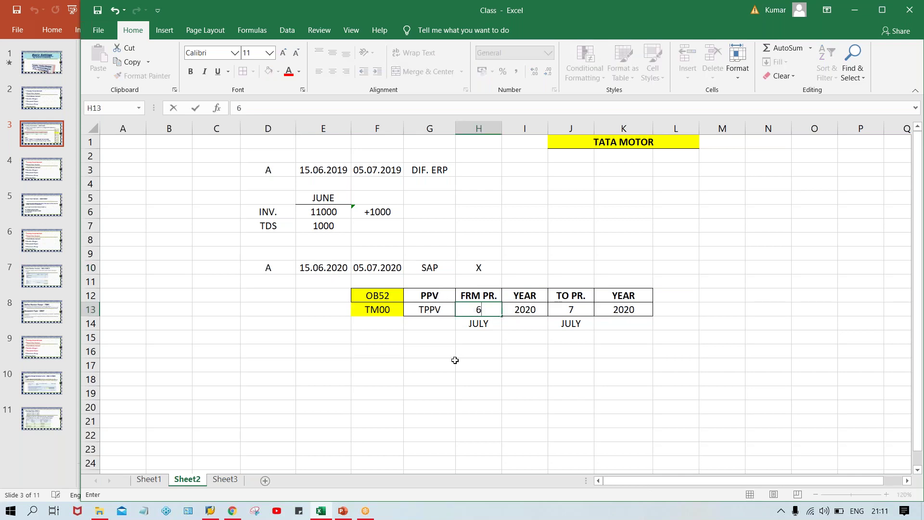
{"action": "left_click", "coordinate": [454, 360]}
{"action": "left_click", "coordinate": [474, 312]}
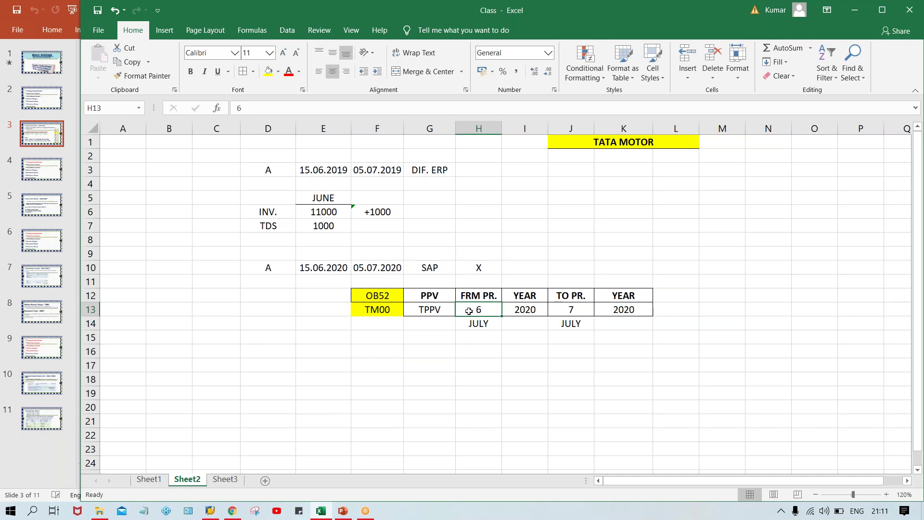
{"action": "left_click", "coordinate": [283, 269]}
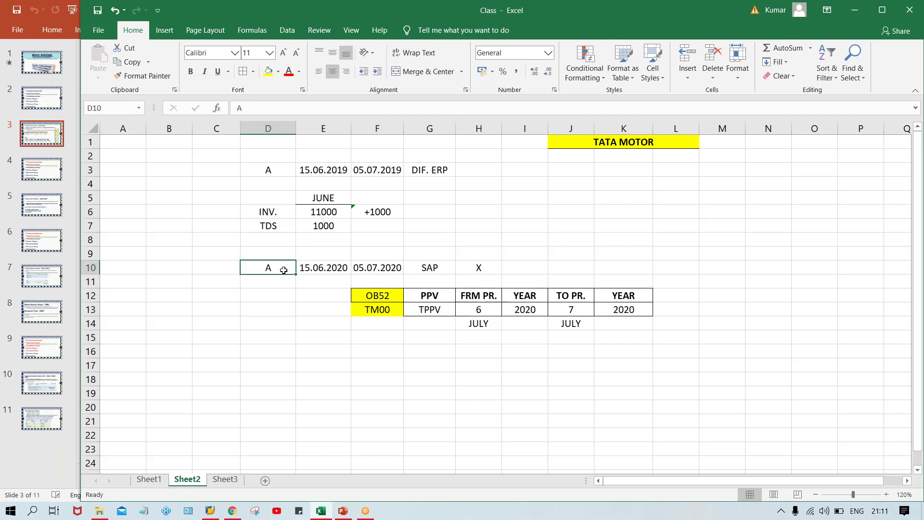
{"action": "left_click", "coordinate": [474, 312]}
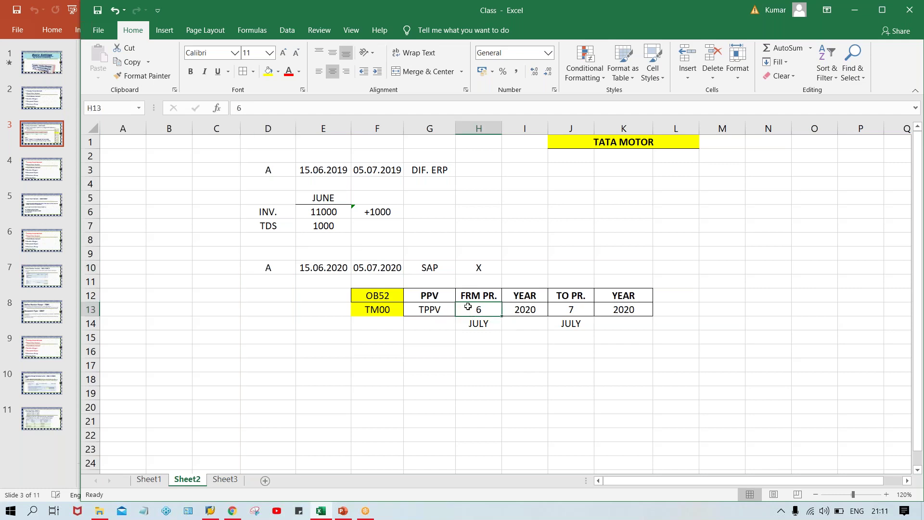
{"action": "type", "text": "7"}
{"action": "left_click", "coordinate": [472, 364]}
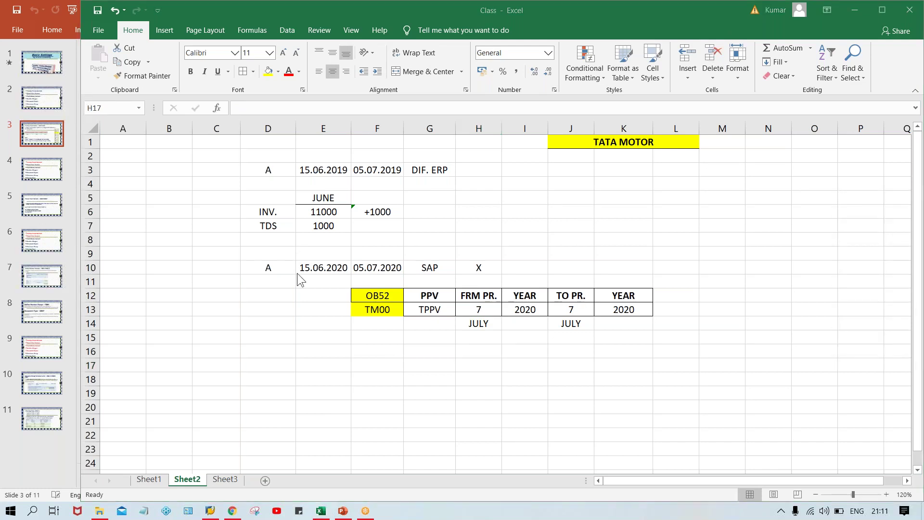
Enter B and C in D11 and D12 below A, and make D10:D12 bold
{"action": "left_click", "coordinate": [268, 267]}
{"action": "left_click", "coordinate": [274, 284]}
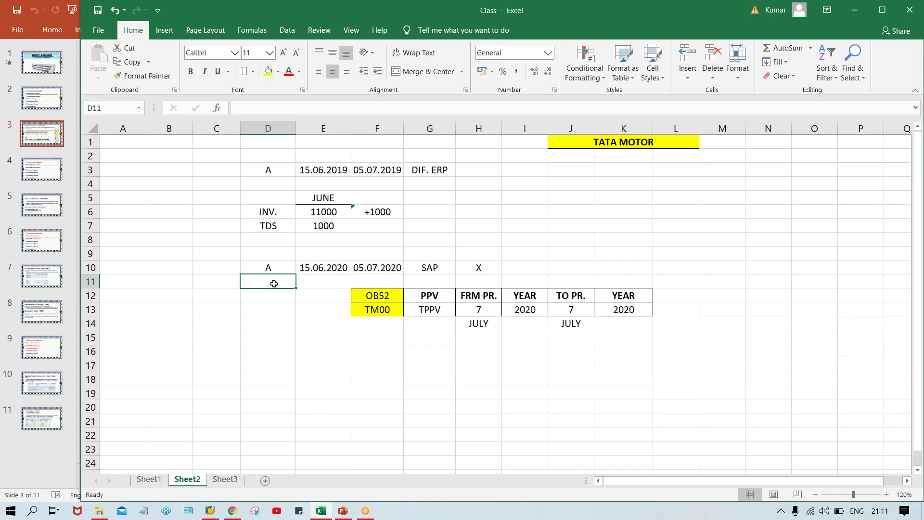
{"action": "type", "text": "B"}
{"action": "key", "text": "Return"}
{"action": "type", "text": "C"}
{"action": "key", "text": "Return"}
{"action": "left_click_drag", "start_coordinate": [270, 265], "coordinate": [270, 296]}
{"action": "key", "text": "ctrl+b"}
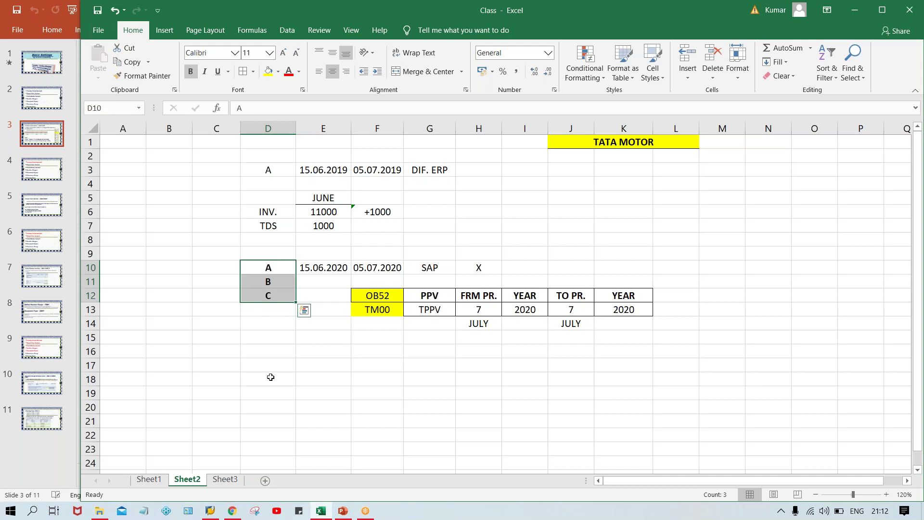
Compare the dates for A in E10 and F10 with the from period in H13 and the to period in J13
{"action": "left_click", "coordinate": [278, 267]}
{"action": "left_click", "coordinate": [385, 265]}
{"action": "left_click", "coordinate": [325, 266]}
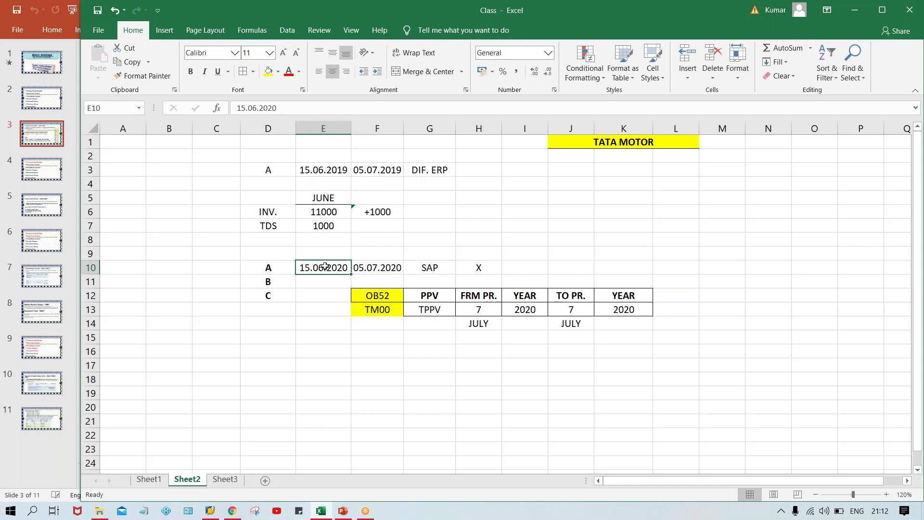
{"action": "left_click", "coordinate": [476, 314]}
{"action": "left_click", "coordinate": [556, 306]}
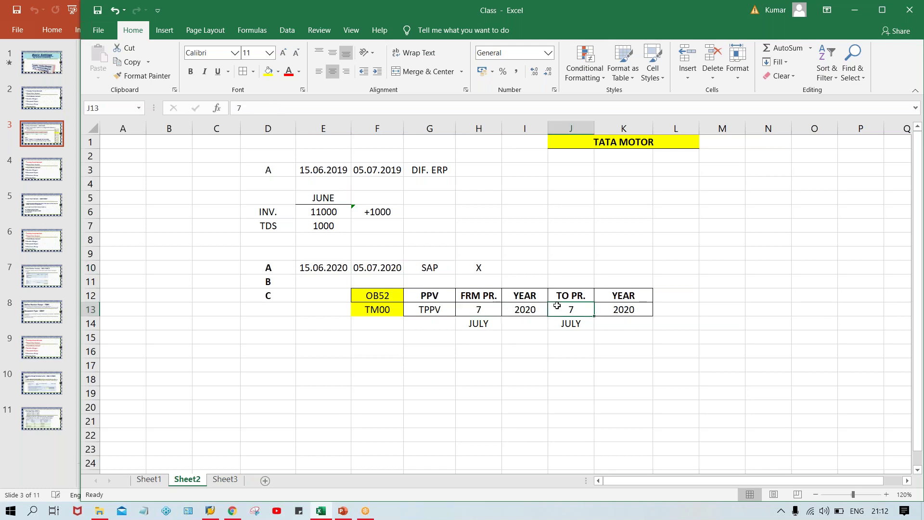
{"action": "left_click", "coordinate": [489, 311]}
{"action": "left_click", "coordinate": [559, 311]}
Review the entries A, B and C in D10:D12 one after another
{"action": "left_click", "coordinate": [277, 269]}
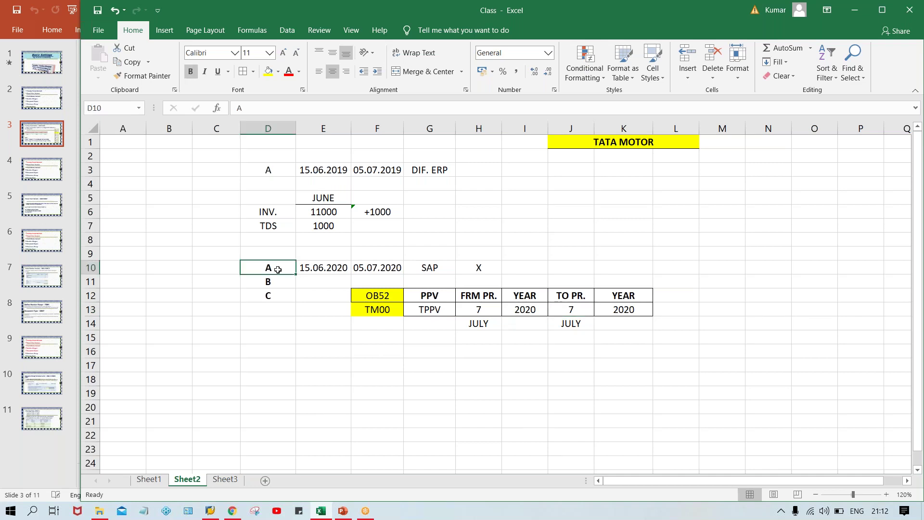
{"action": "left_click", "coordinate": [269, 282]}
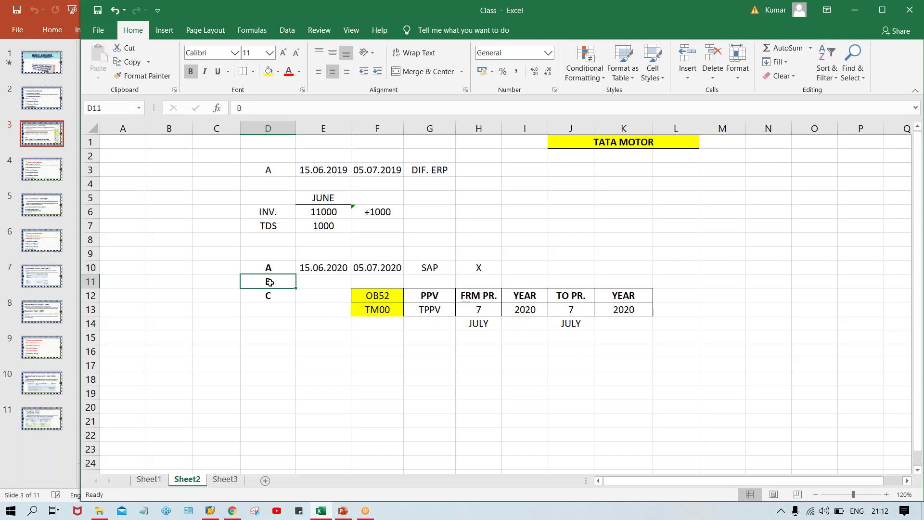
{"action": "left_click", "coordinate": [268, 295]}
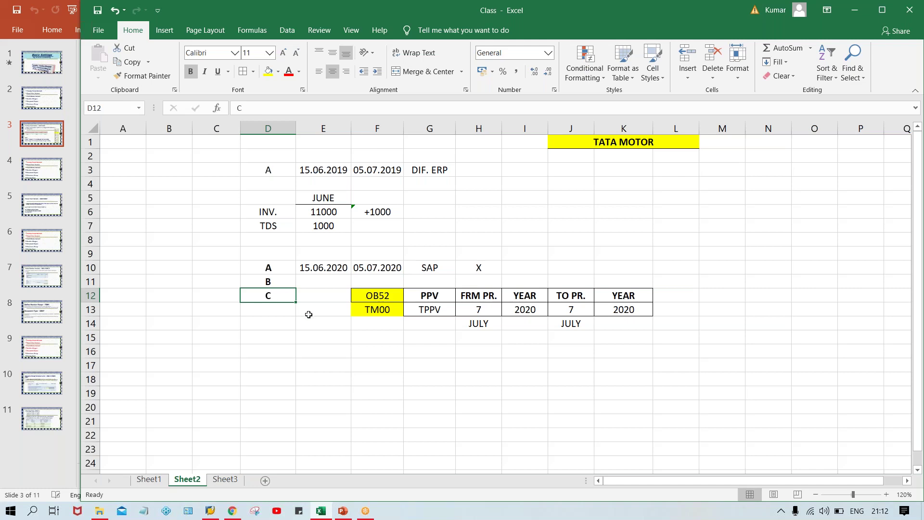
{"action": "left_click", "coordinate": [258, 280]}
{"action": "left_click", "coordinate": [271, 265]}
{"action": "left_click", "coordinate": [262, 284]}
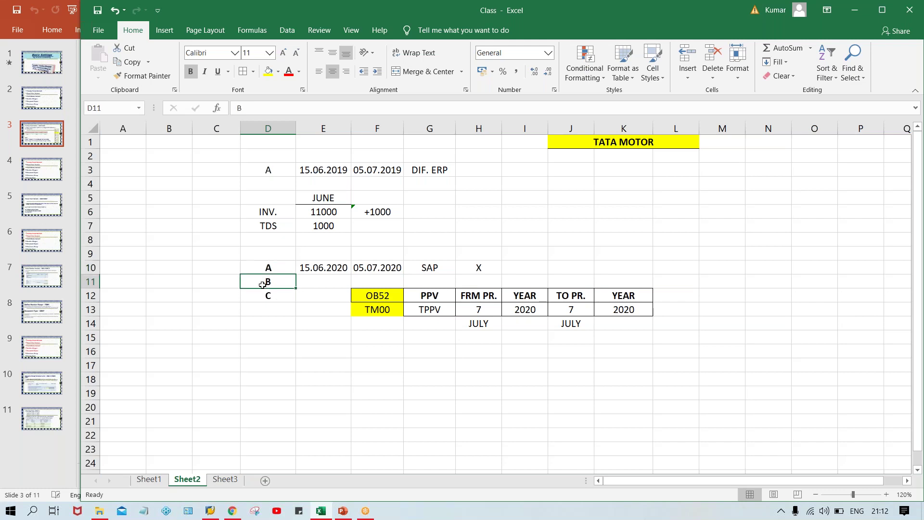
{"action": "left_click", "coordinate": [268, 299]}
{"action": "left_click", "coordinate": [278, 279]}
Enter the dates 20.06.2020 for B in E11 and 22.06.2020 for C in E12
{"action": "left_click", "coordinate": [304, 279]}
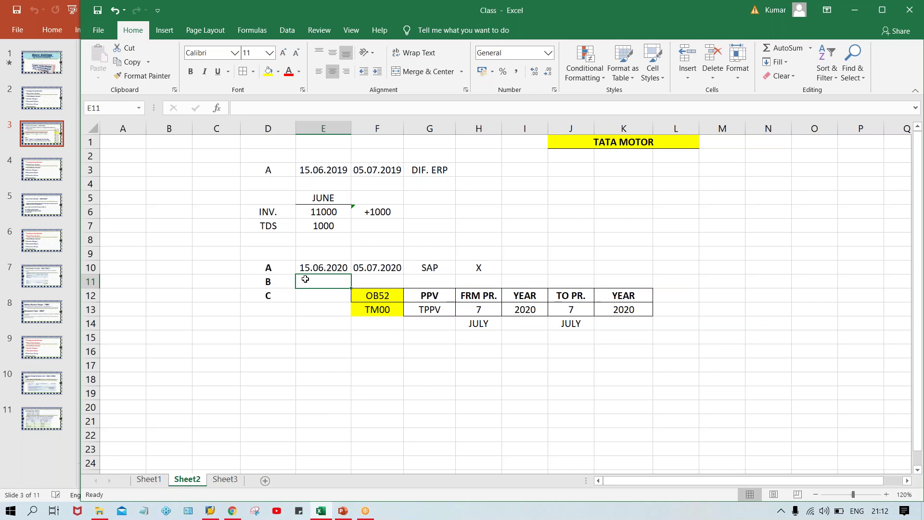
{"action": "type", "text": "20.06"}
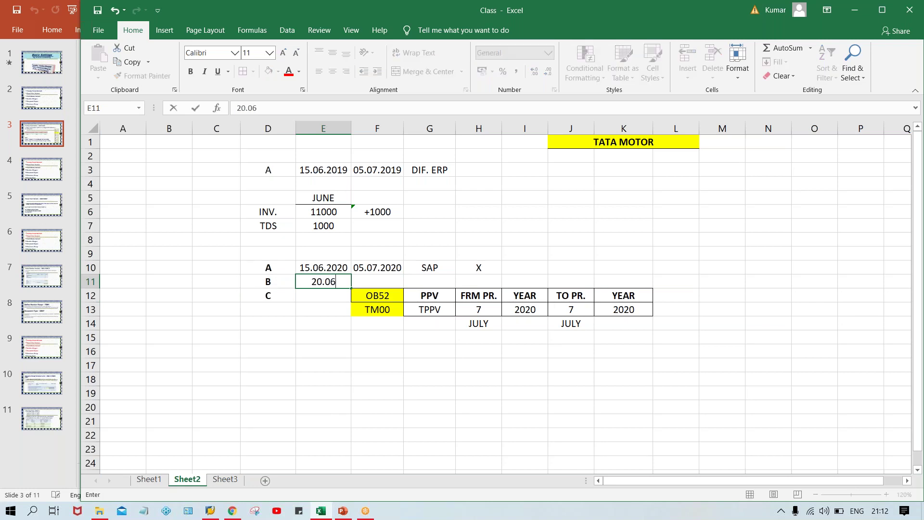
{"action": "type", "text": ".2020"}
{"action": "key", "text": "Return"}
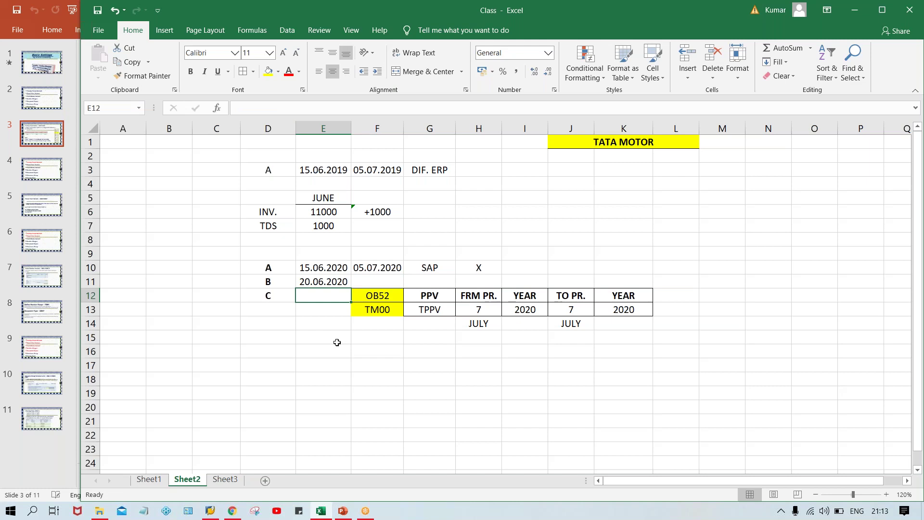
{"action": "type", "text": "22.06."}
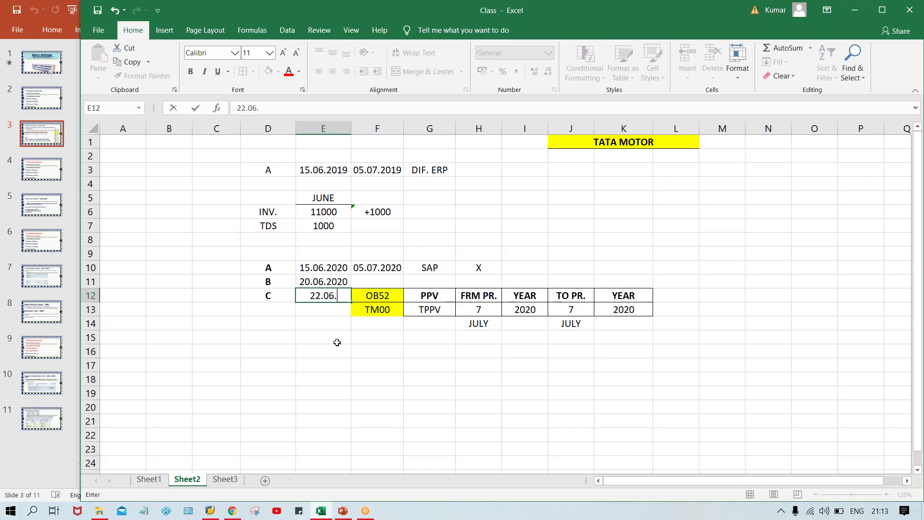
{"action": "type", "text": "2020"}
{"action": "key", "text": "Return"}
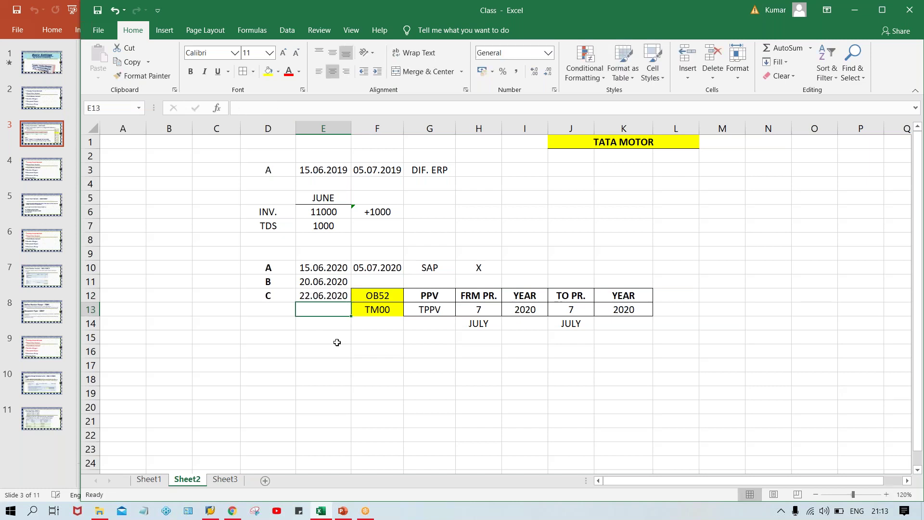
Set the from period in H13 to 6 and the month label below it in H14 to JUNE
{"action": "left_click", "coordinate": [281, 270]}
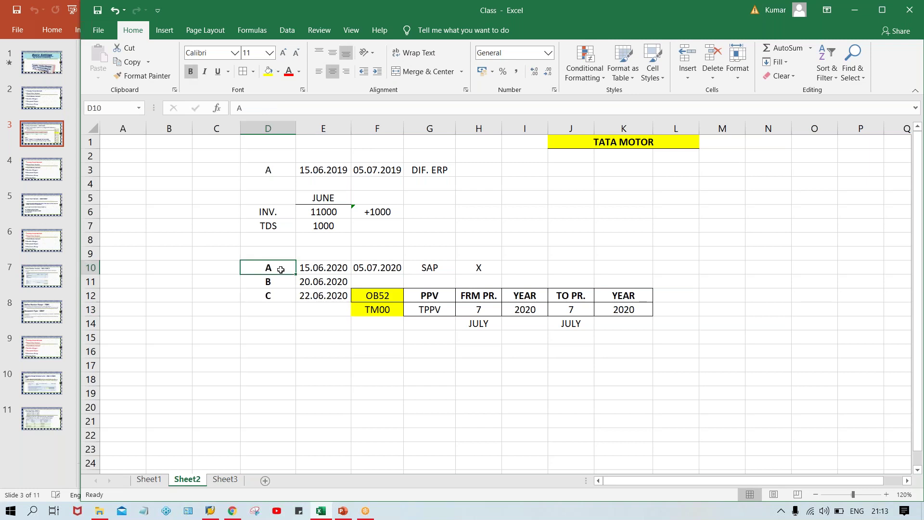
{"action": "left_click", "coordinate": [337, 263]}
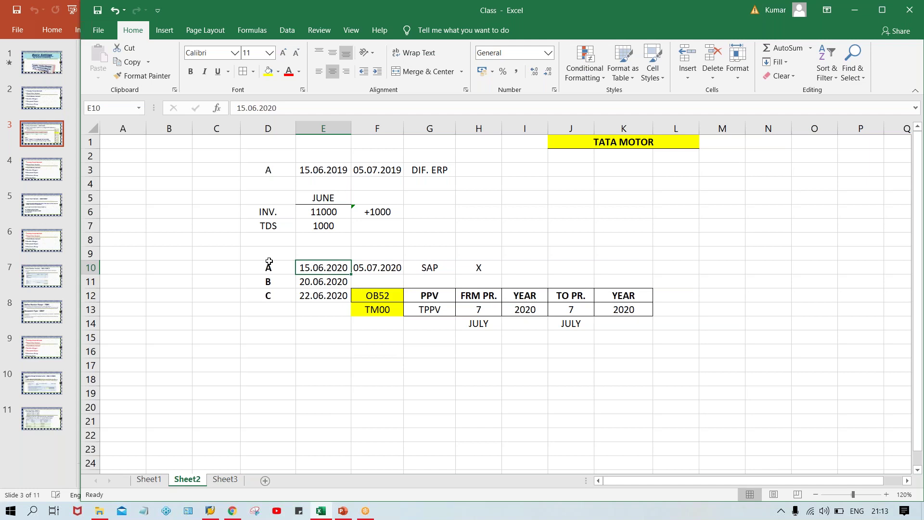
{"action": "left_click", "coordinate": [465, 310]}
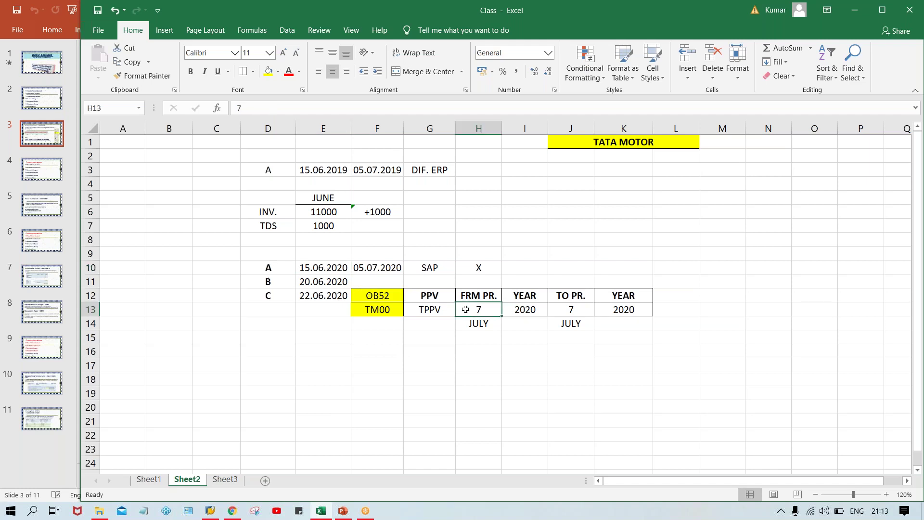
{"action": "type", "text": "6"}
{"action": "key", "text": "Return"}
{"action": "left_click", "coordinate": [466, 309]}
{"action": "left_click", "coordinate": [483, 325]}
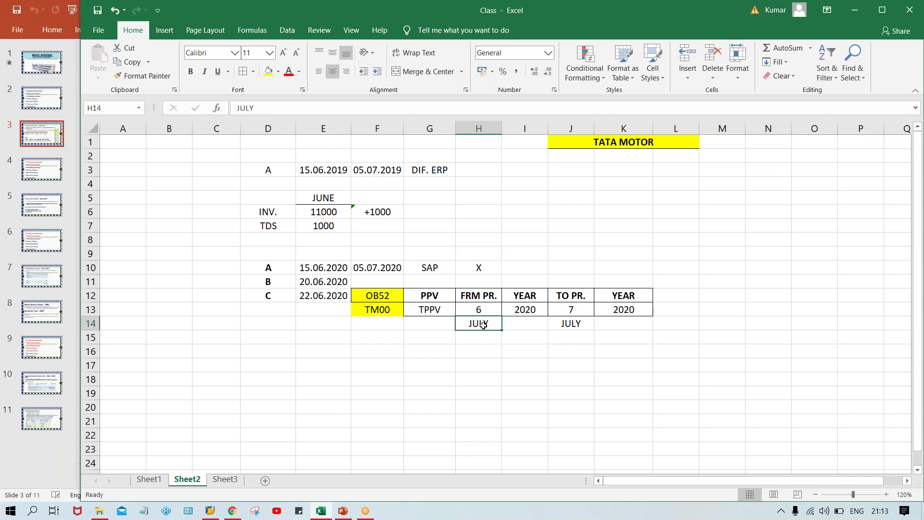
{"action": "type", "text": "JUNE"}
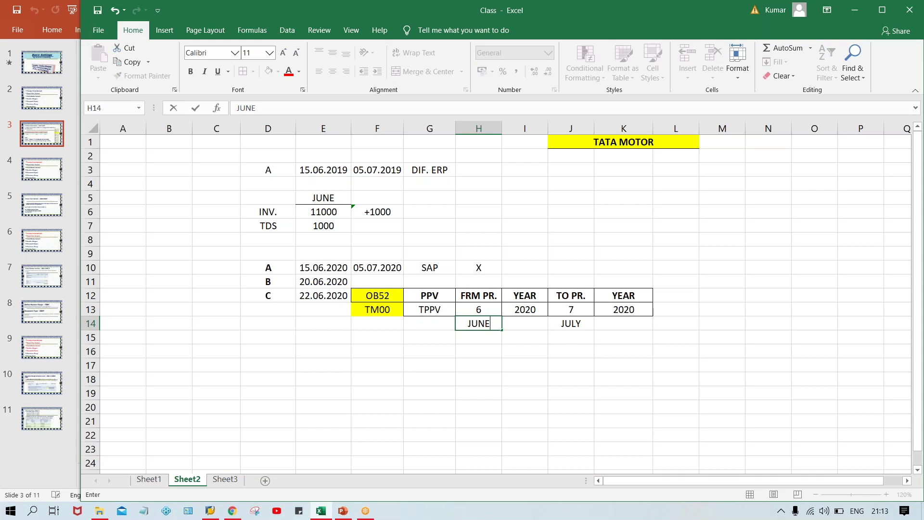
{"action": "key", "text": "Return"}
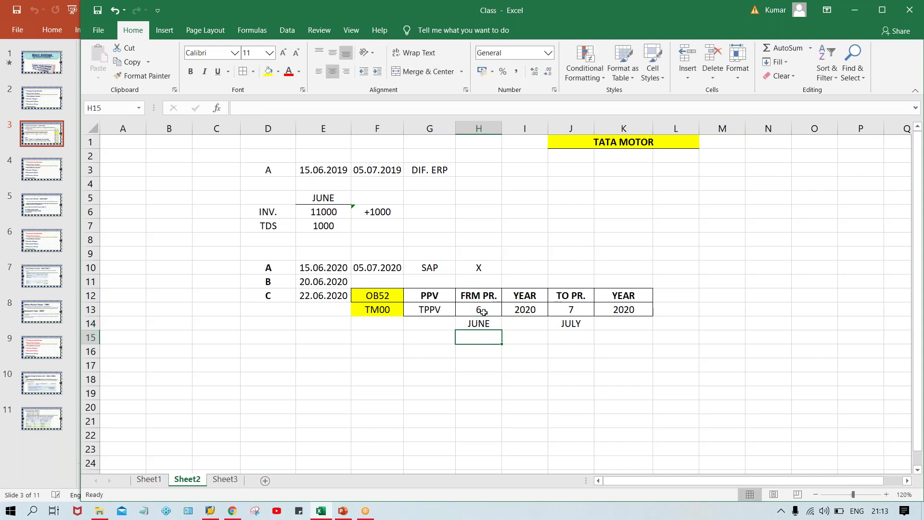
Examine the June dates in E10:E12 for A, B and C, comparing row A with rows B and C
{"action": "left_click_drag", "start_coordinate": [327, 270], "coordinate": [329, 305]}
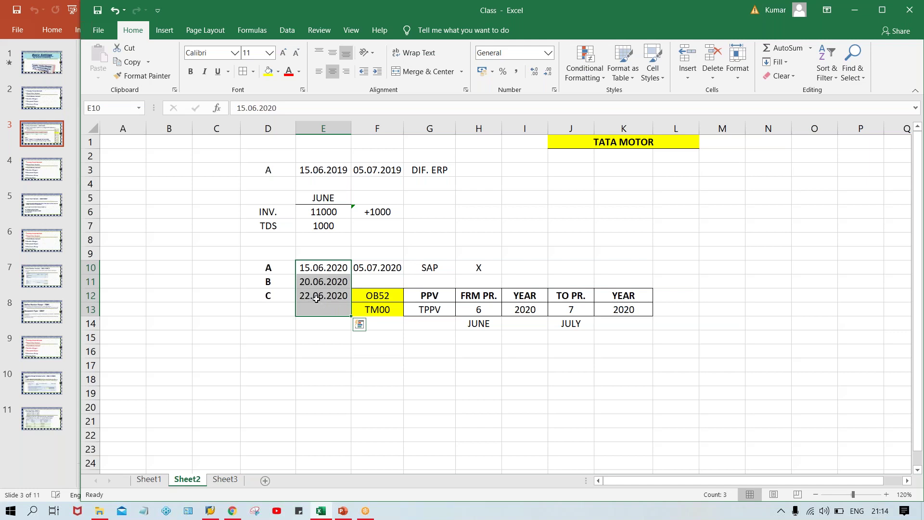
{"action": "left_click", "coordinate": [326, 265]}
{"action": "left_click_drag", "start_coordinate": [280, 268], "coordinate": [303, 272]}
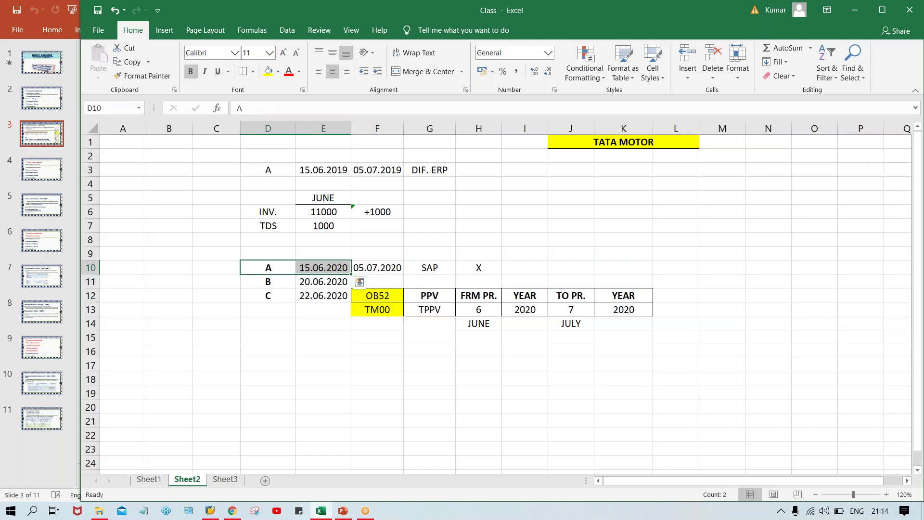
{"action": "left_click_drag", "start_coordinate": [316, 283], "coordinate": [317, 307]}
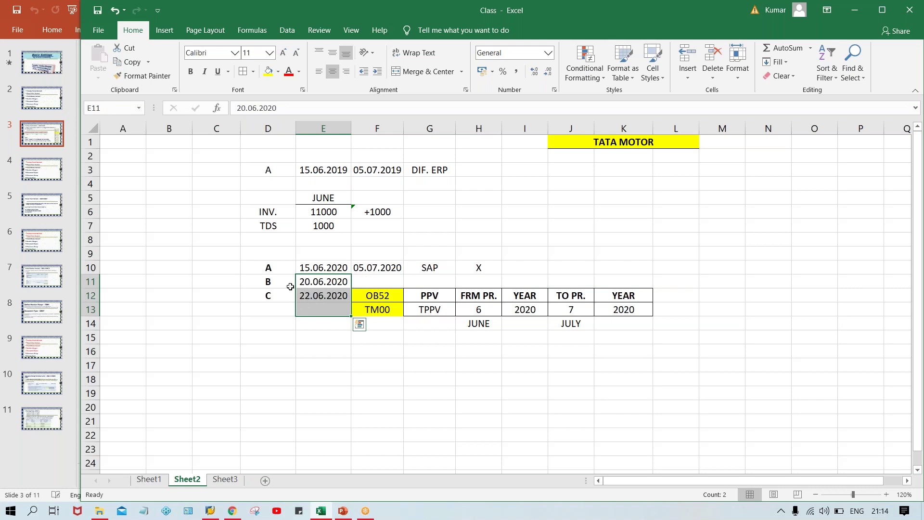
{"action": "left_click", "coordinate": [271, 286]}
{"action": "left_click", "coordinate": [268, 301]}
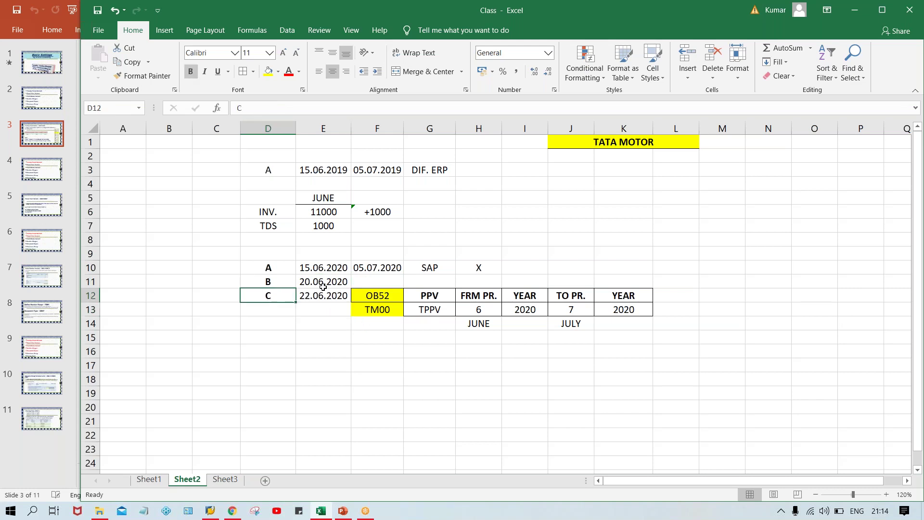
{"action": "left_click", "coordinate": [289, 268]}
{"action": "left_click", "coordinate": [321, 269]}
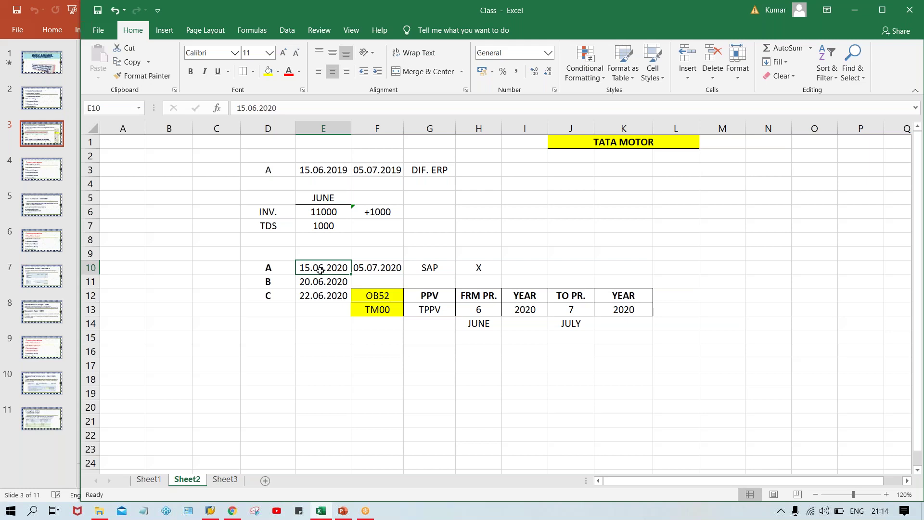
{"action": "left_click", "coordinate": [267, 268]}
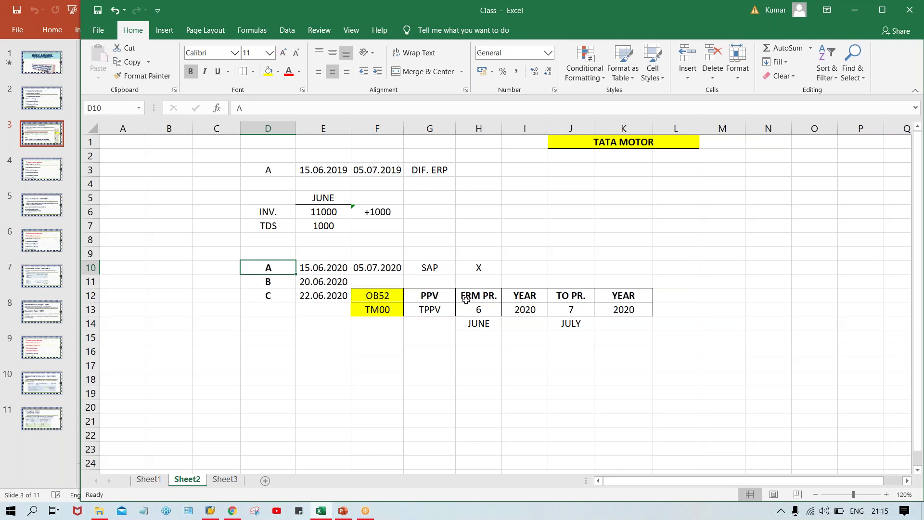
Copy the from/to period and year block H12:K13 and paste it alongside at L12:O13
{"action": "left_click", "coordinate": [465, 304]}
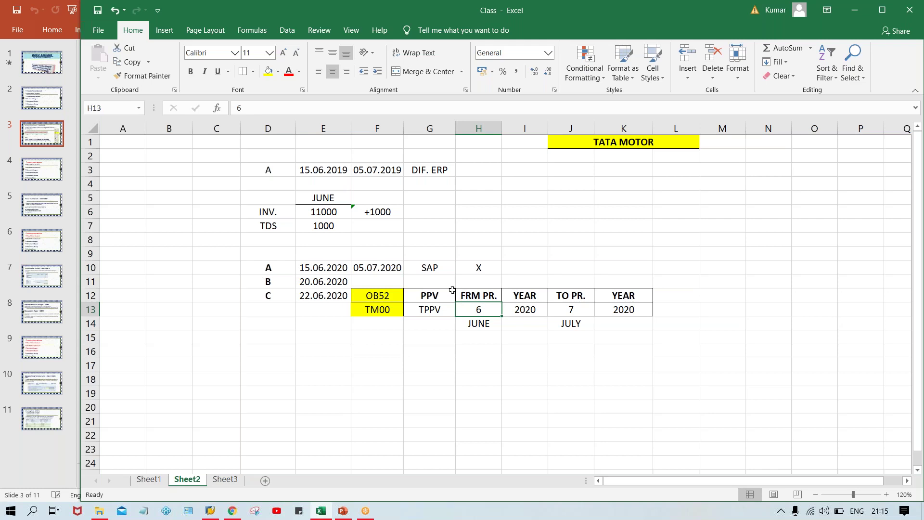
{"action": "left_click", "coordinate": [438, 295]}
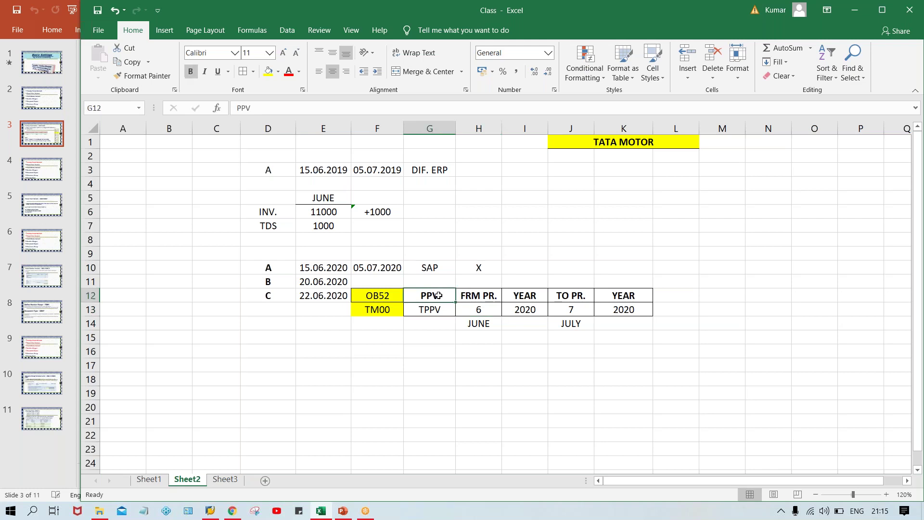
{"action": "left_click_drag", "start_coordinate": [480, 296], "coordinate": [623, 302]}
{"action": "key", "text": "ctrl+c"}
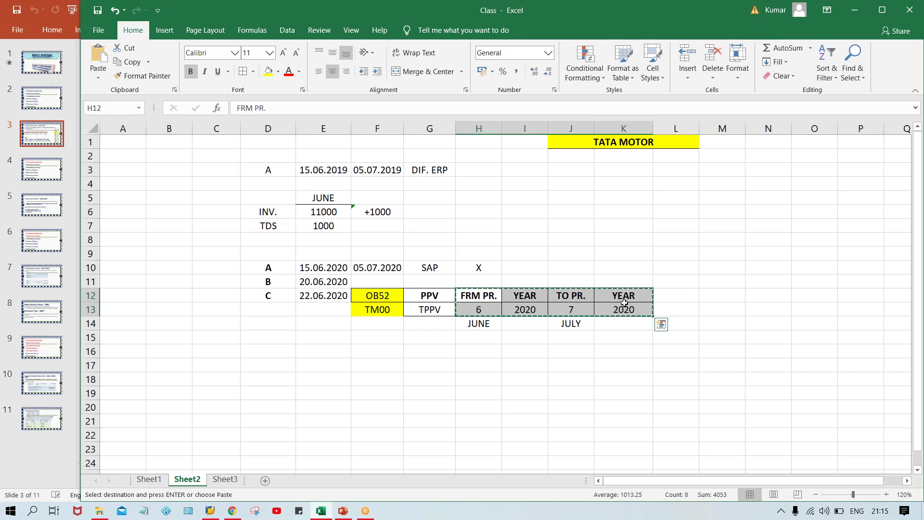
{"action": "left_click", "coordinate": [669, 291]}
{"action": "key", "text": "ctrl+v"}
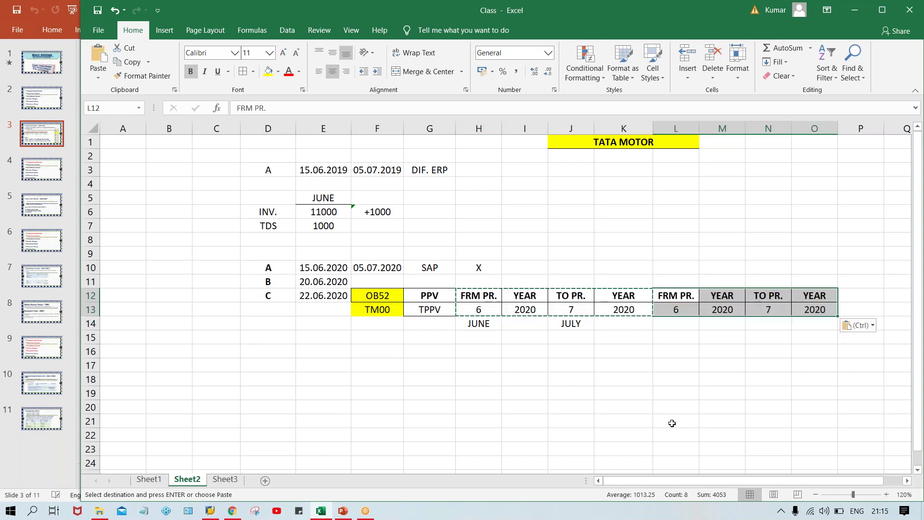
Rename the two from-period headers to FRM PR.1 in H12 and FRM PR.2 in L12
{"action": "left_click", "coordinate": [678, 300]}
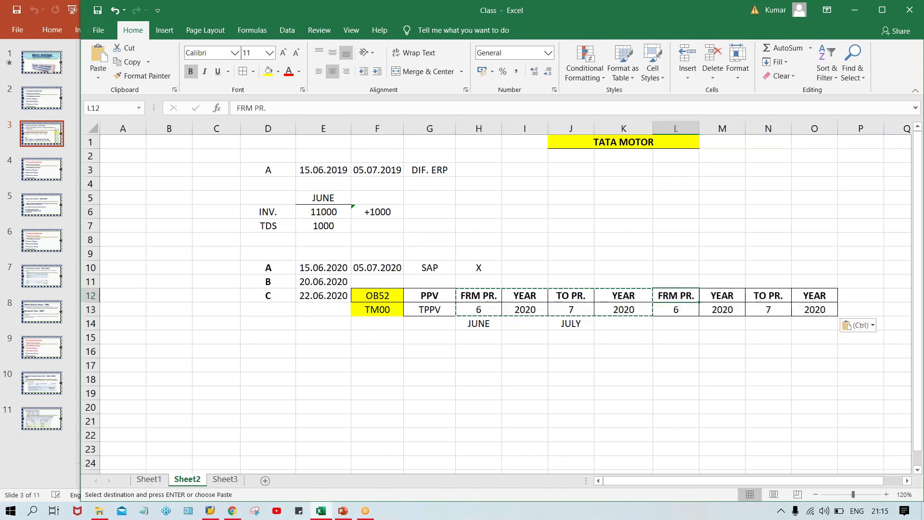
{"action": "left_click", "coordinate": [493, 299]}
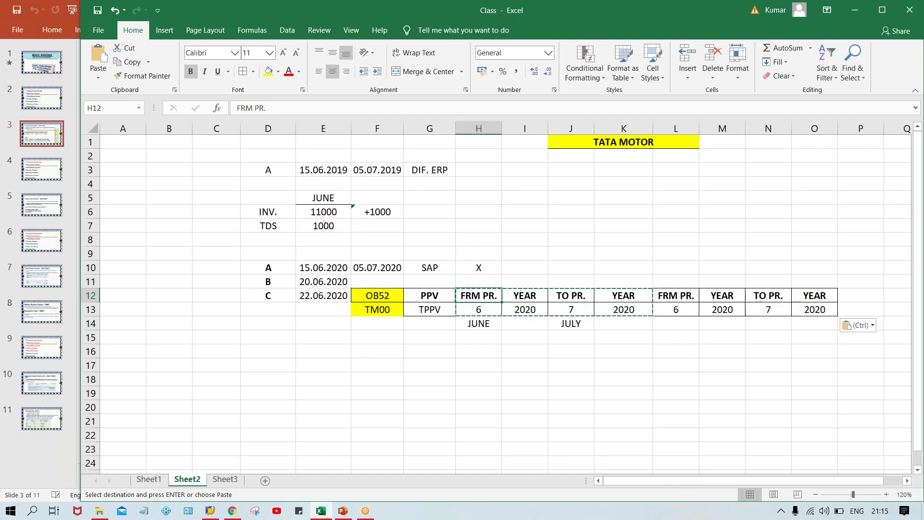
{"action": "left_click", "coordinate": [531, 337]}
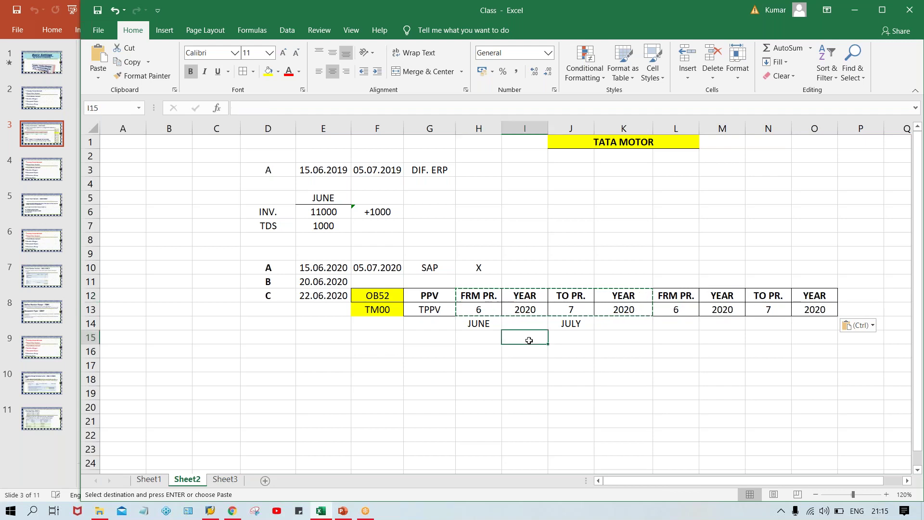
{"action": "double_click", "coordinate": [532, 336]}
{"action": "left_click", "coordinate": [561, 346]}
{"action": "left_click_drag", "start_coordinate": [476, 295], "coordinate": [813, 310]}
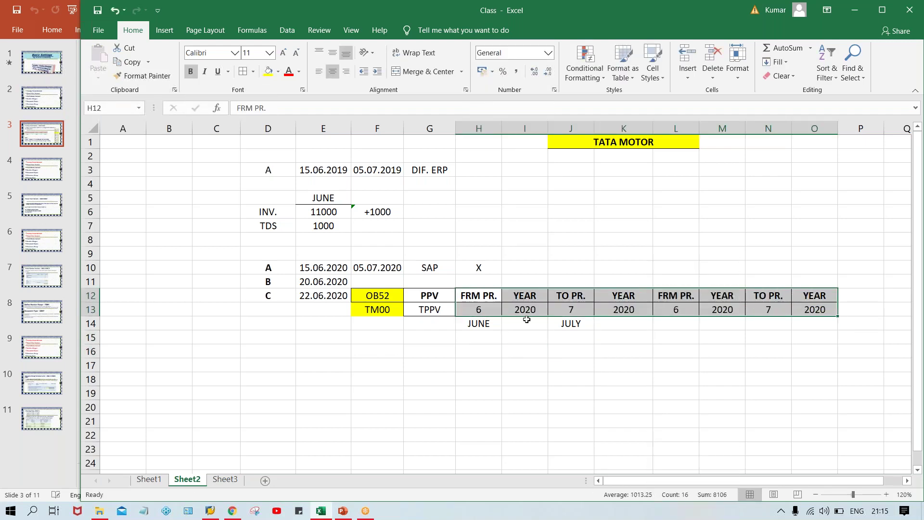
{"action": "double_click", "coordinate": [495, 297]}
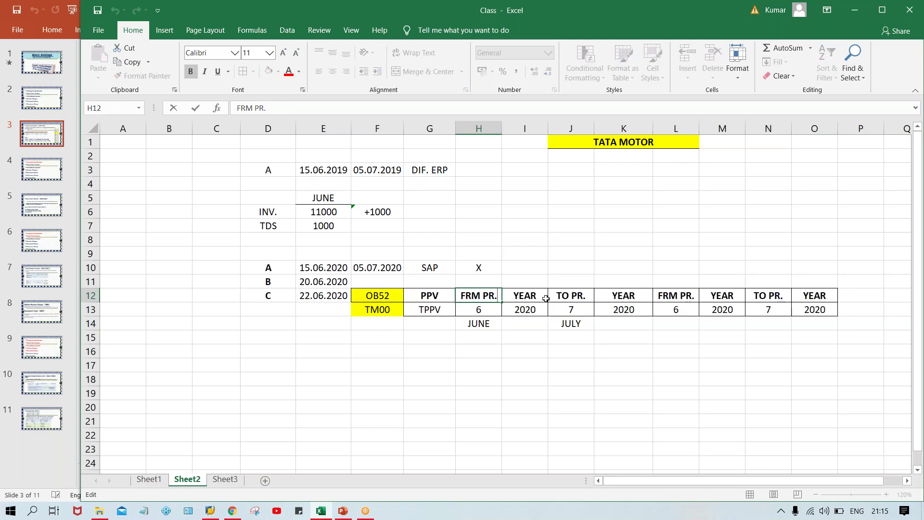
{"action": "type", "text": "1"}
{"action": "left_click", "coordinate": [586, 297]}
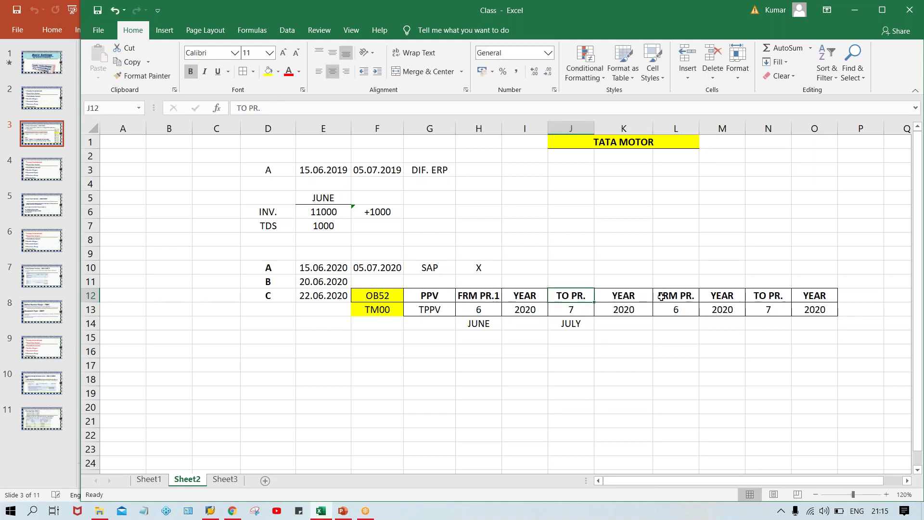
{"action": "double_click", "coordinate": [694, 297]}
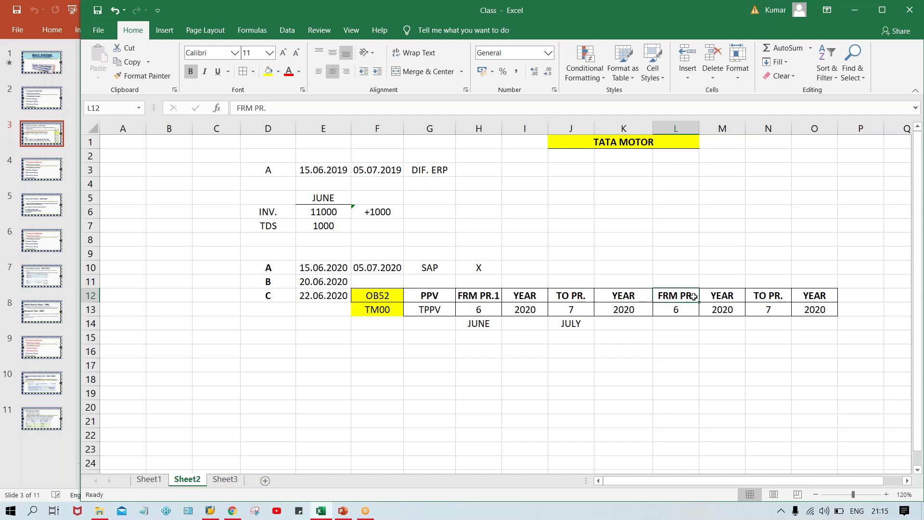
{"action": "type", "text": "2"}
{"action": "key", "text": "Return"}
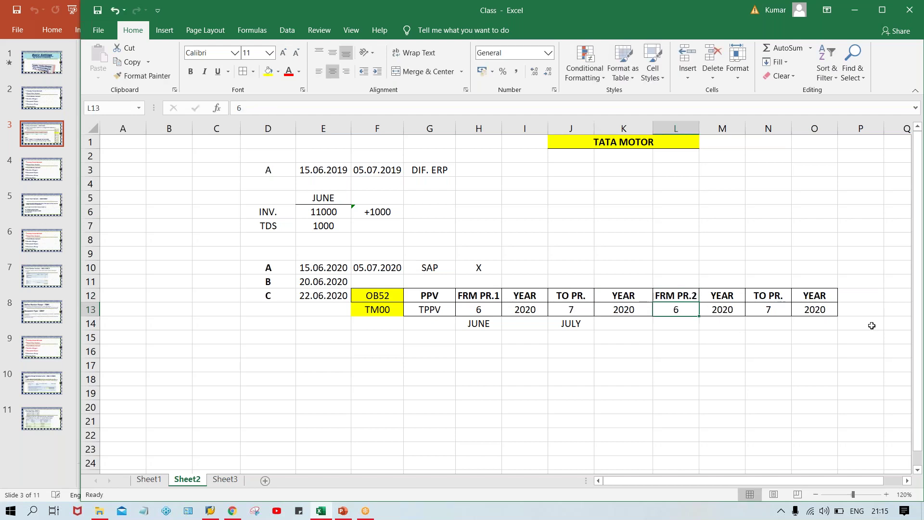
Make the first period block H12:K13 fully bold with a red font colour
{"action": "left_click_drag", "start_coordinate": [490, 290], "coordinate": [628, 300]}
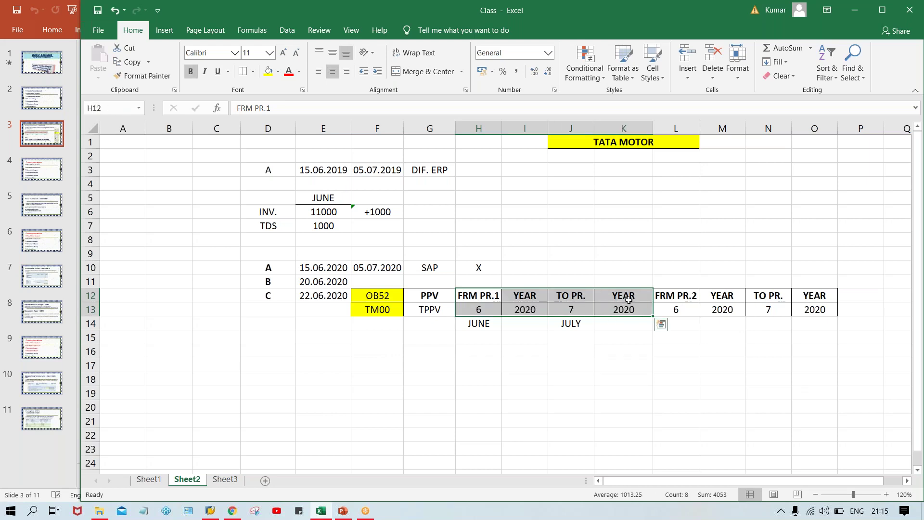
{"action": "key", "text": "ctrl+b"}
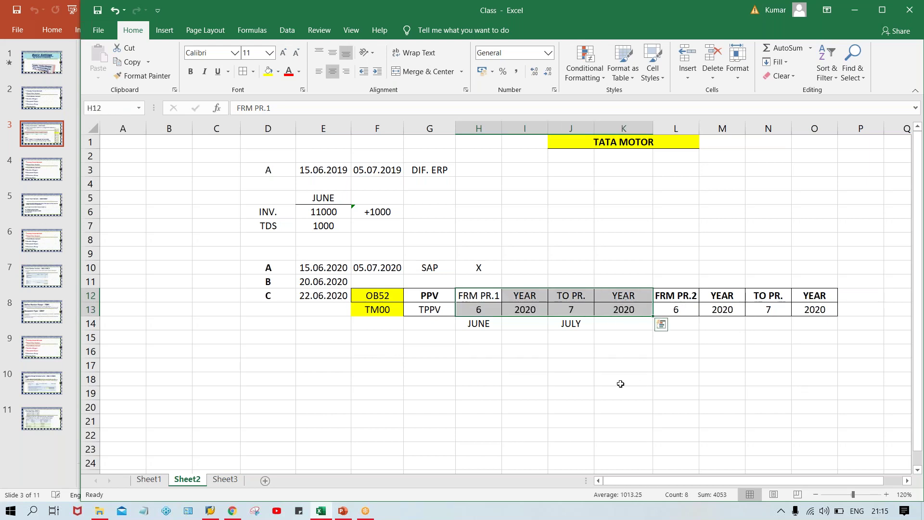
{"action": "key", "text": "ctrl+b"}
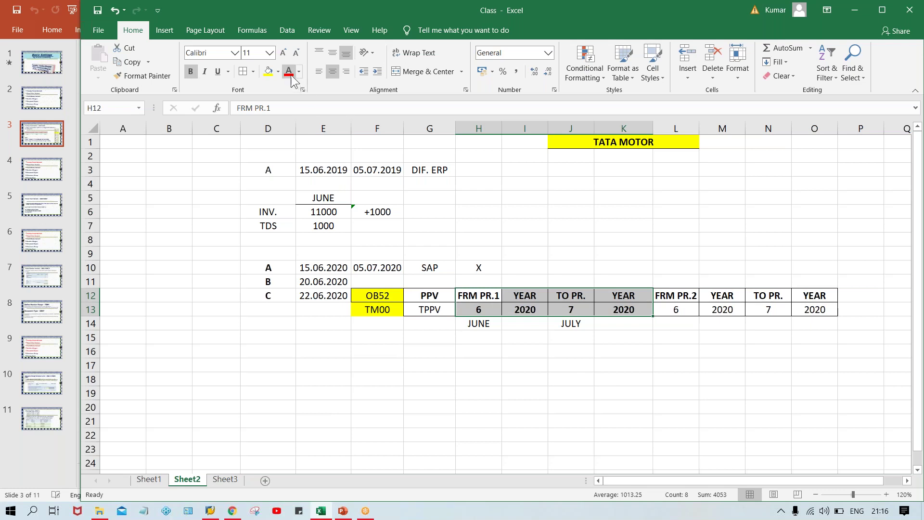
{"action": "left_click", "coordinate": [288, 72]}
{"action": "left_click", "coordinate": [566, 397]}
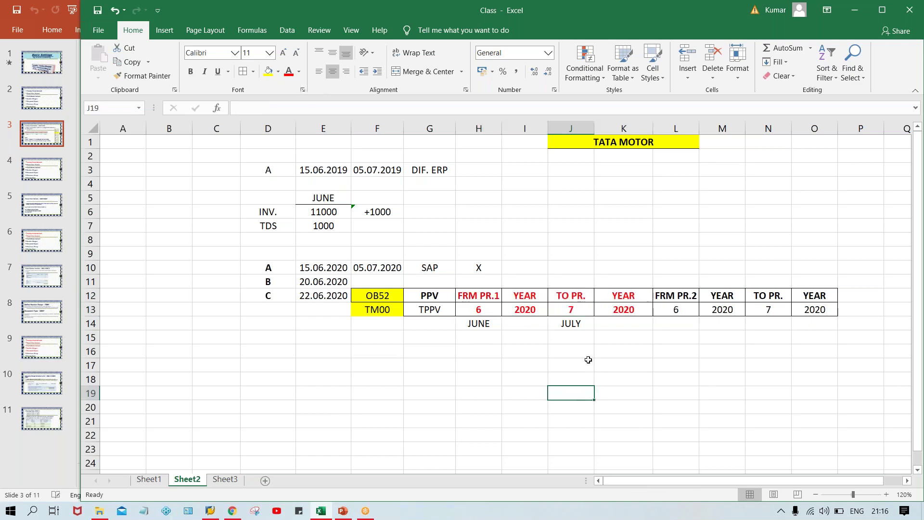
Set the first from period in H13 to 7
{"action": "left_click", "coordinate": [482, 296]}
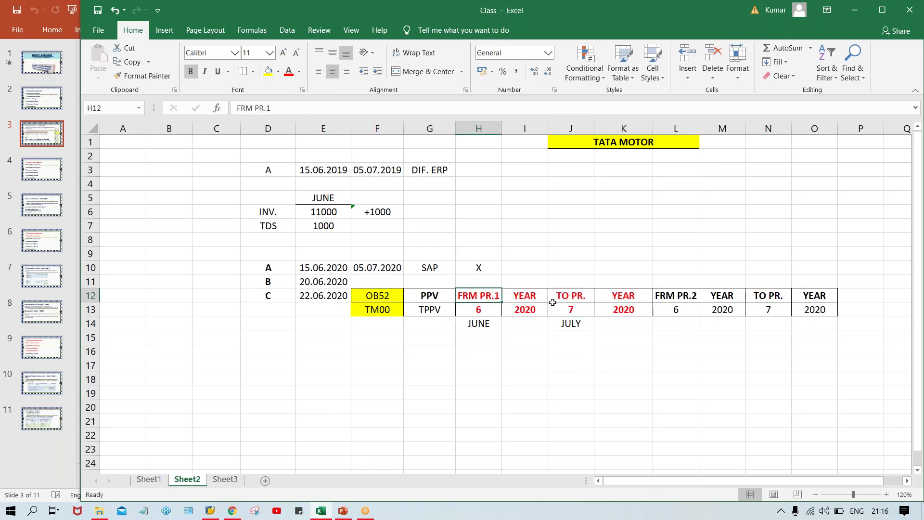
{"action": "left_click", "coordinate": [483, 309]}
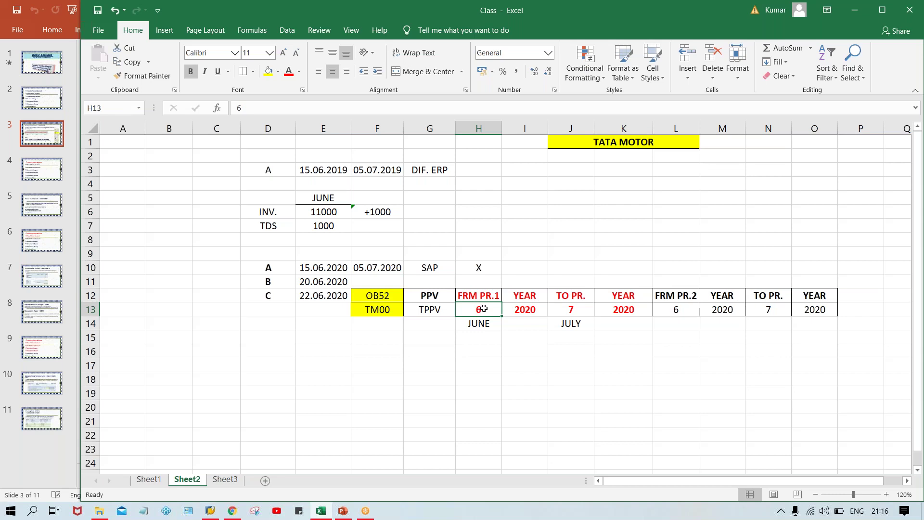
{"action": "type", "text": "7"}
{"action": "left_click", "coordinate": [482, 383]}
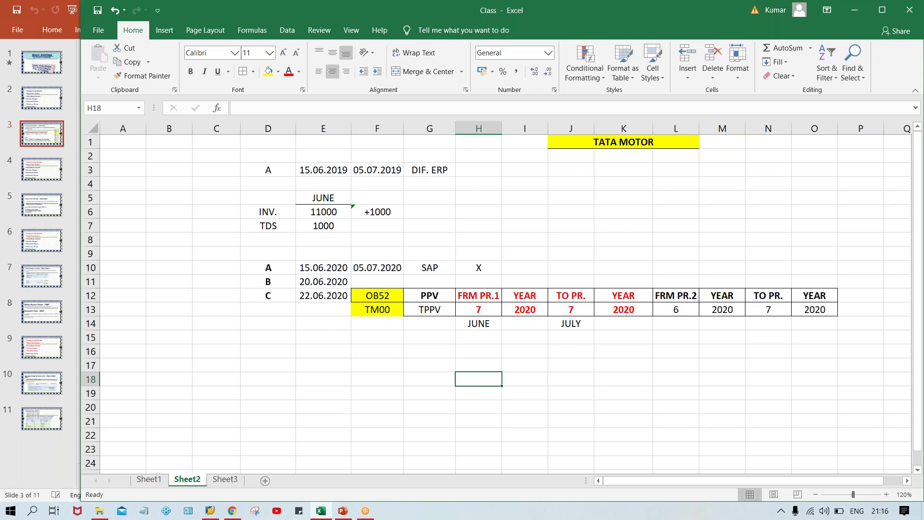
Add a bold ATH GRP. header in P12 beside the last YEAR column
{"action": "left_click", "coordinate": [860, 295]}
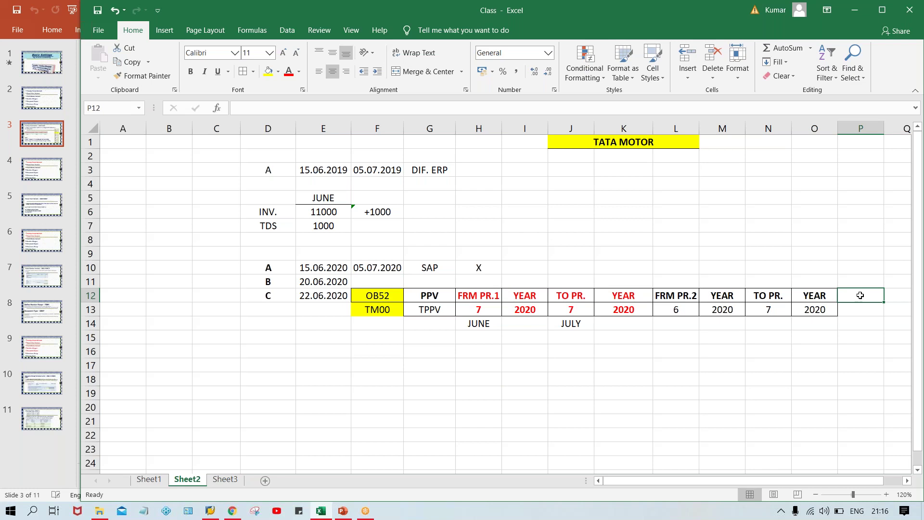
{"action": "type", "text": "AUTH"}
{"action": "key", "text": "BackSpace"}
{"action": "key", "text": "BackSpace"}
{"action": "key", "text": "BackSpace"}
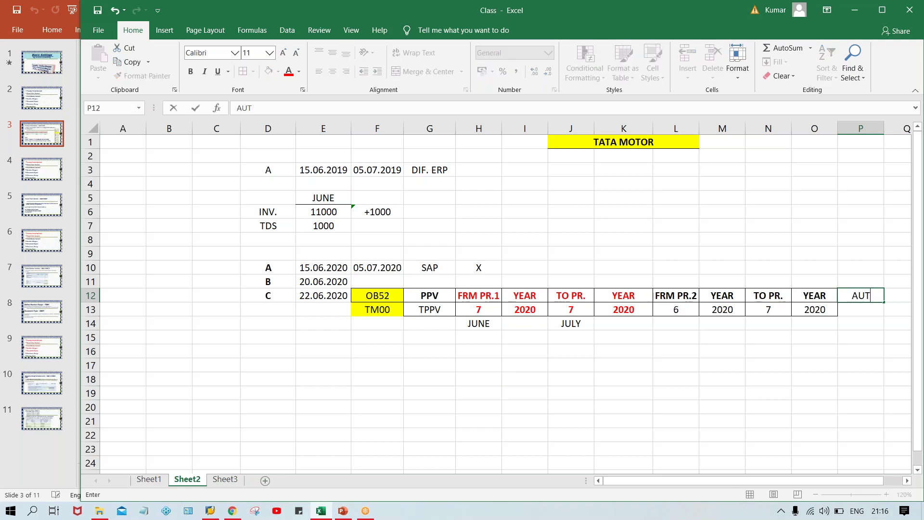
{"action": "type", "text": "TH GRP."}
{"action": "key", "text": "Return"}
{"action": "left_click", "coordinate": [860, 295]}
{"action": "key", "text": "ctrl+b"}
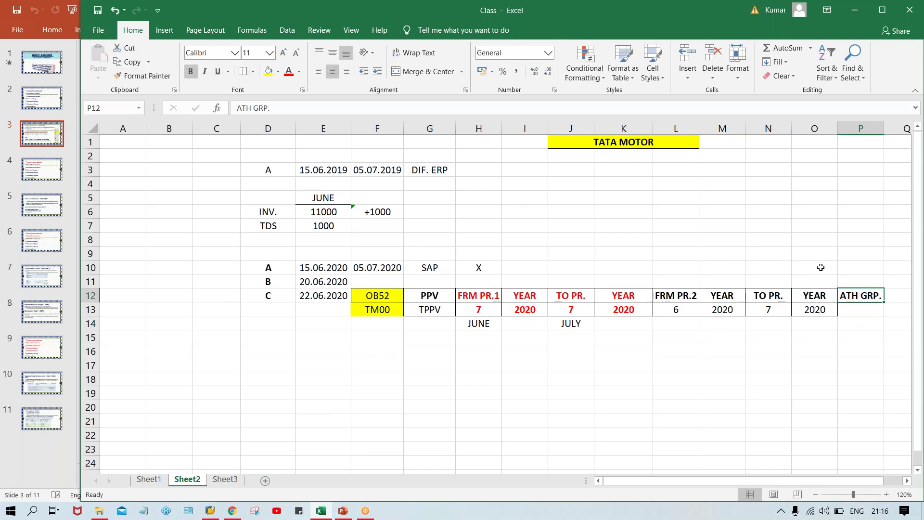
Fill the empty cell P13 under ATH GRP. with yellow and apply borders to it
{"action": "left_click", "coordinate": [858, 311]}
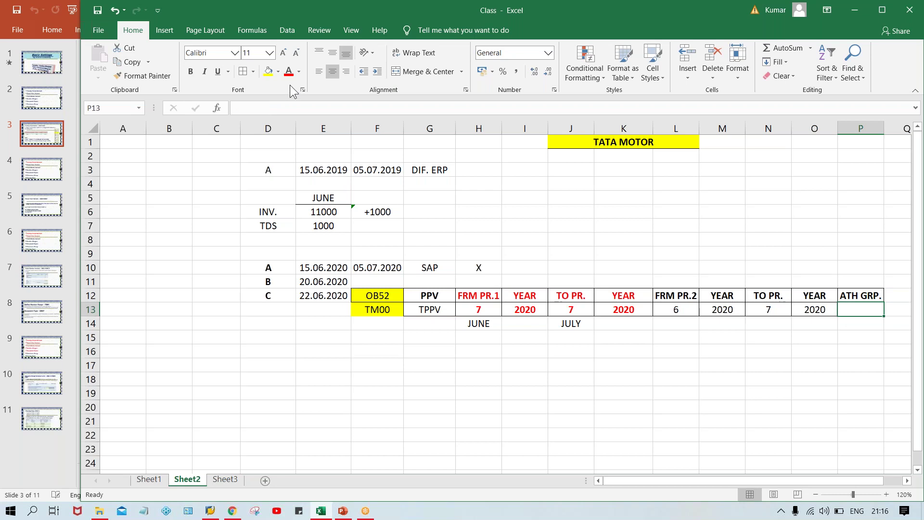
{"action": "left_click", "coordinate": [268, 72]}
{"action": "left_click", "coordinate": [856, 367]}
{"action": "left_click", "coordinate": [860, 308]}
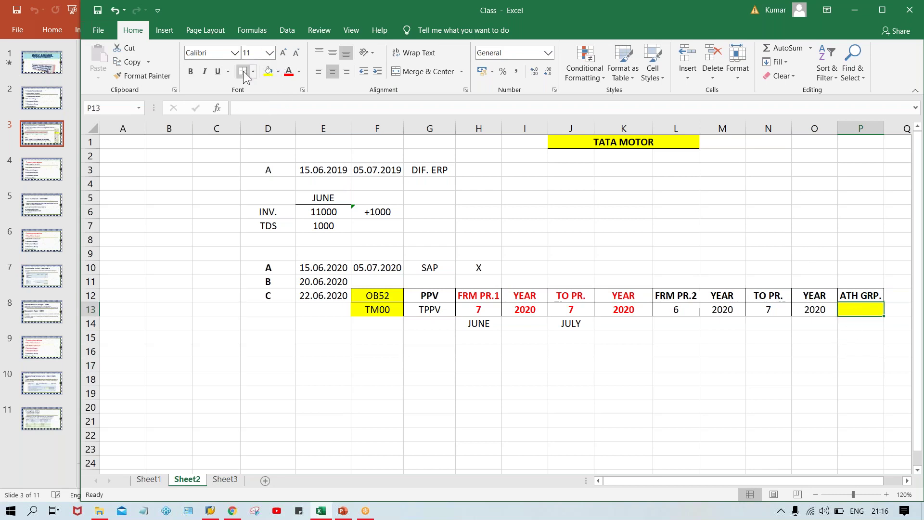
{"action": "left_click", "coordinate": [684, 404]}
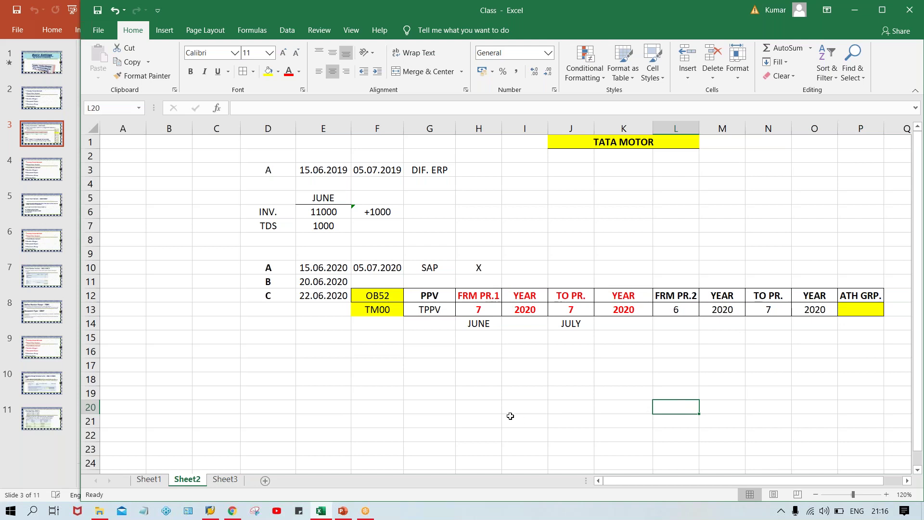
Compare the first period range in H12:K13 with the second period range in L12:O13
{"action": "left_click", "coordinate": [486, 294]}
{"action": "left_click", "coordinate": [483, 308]}
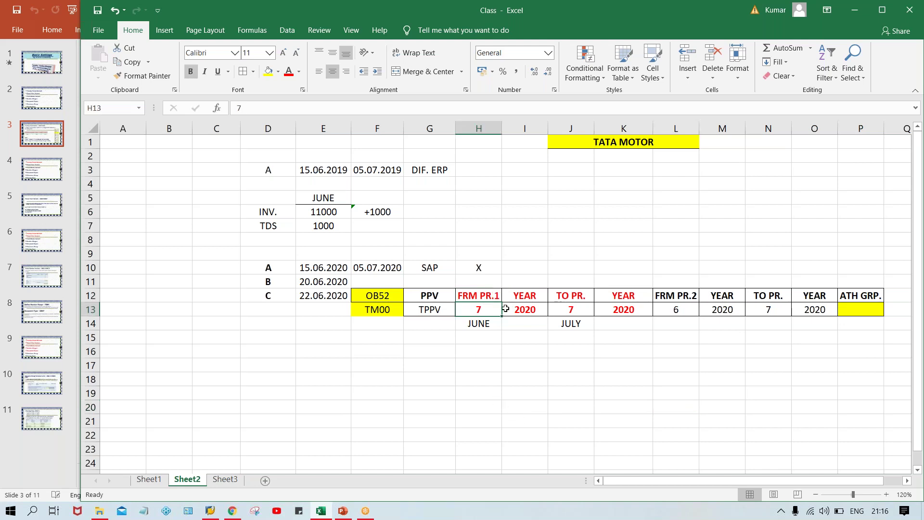
{"action": "left_click", "coordinate": [558, 308]}
{"action": "left_click", "coordinate": [484, 310]}
{"action": "left_click", "coordinate": [568, 311]}
{"action": "left_click", "coordinate": [469, 308]}
{"action": "left_click_drag", "start_coordinate": [485, 291], "coordinate": [613, 309]}
{"action": "left_click", "coordinate": [693, 301]}
{"action": "left_click_drag", "start_coordinate": [692, 301], "coordinate": [816, 305]}
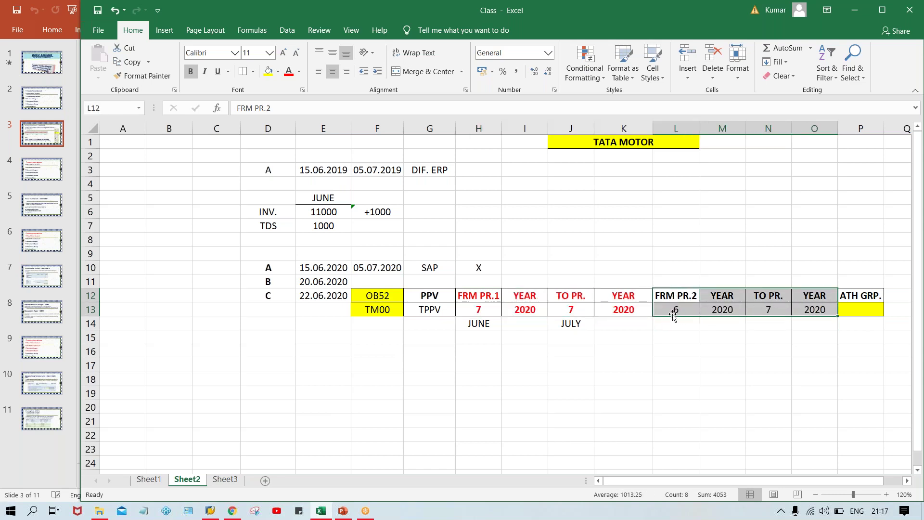
Set the second from period in L13 to 7
{"action": "left_click", "coordinate": [668, 311]}
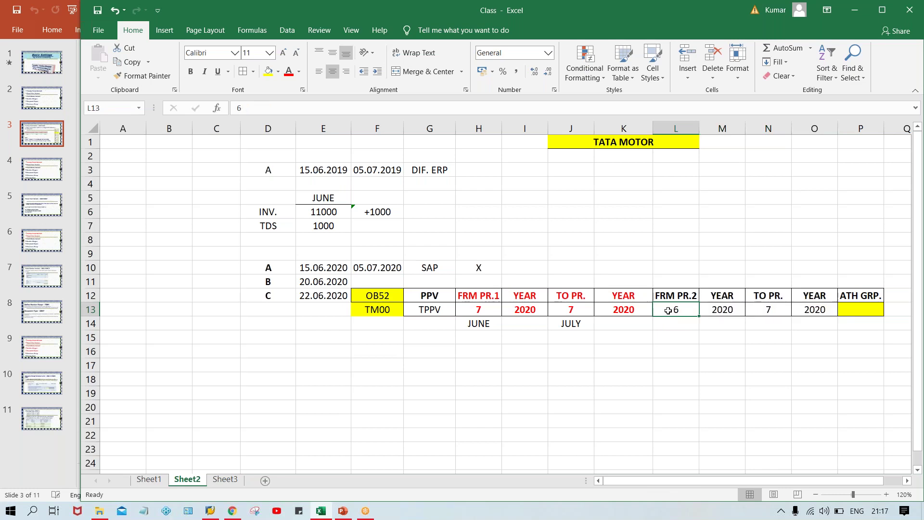
{"action": "type", "text": "7"}
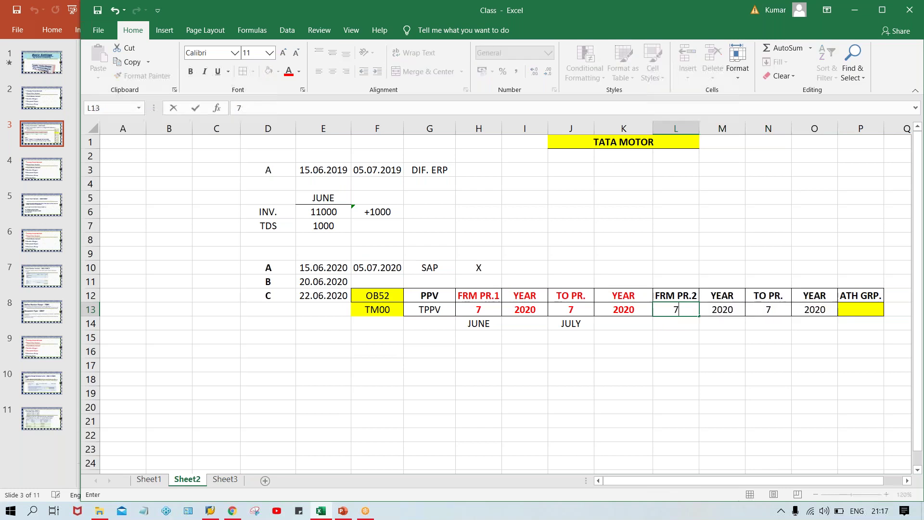
{"action": "left_click", "coordinate": [705, 373]}
Examine the second range's from period in L13 against its to period in N13
{"action": "left_click", "coordinate": [680, 313]}
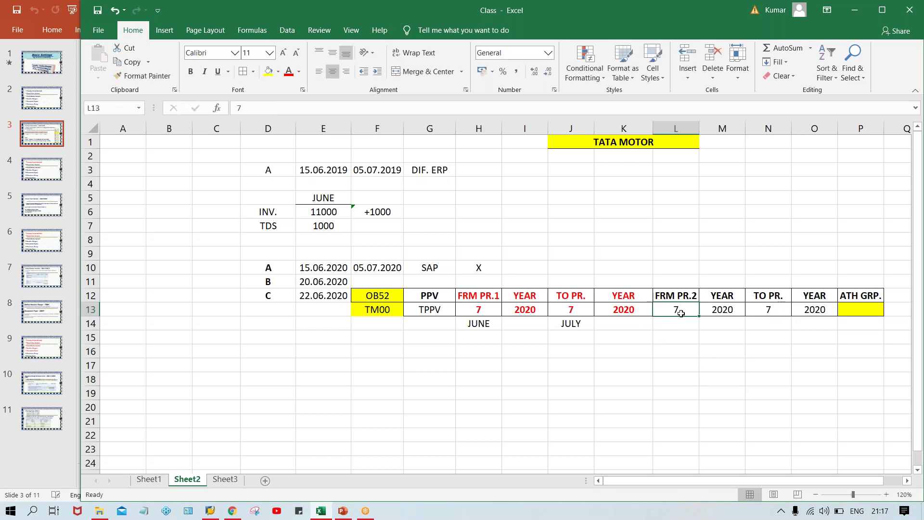
{"action": "left_click", "coordinate": [768, 312]}
{"action": "left_click", "coordinate": [664, 308]}
{"action": "left_click", "coordinate": [777, 318]}
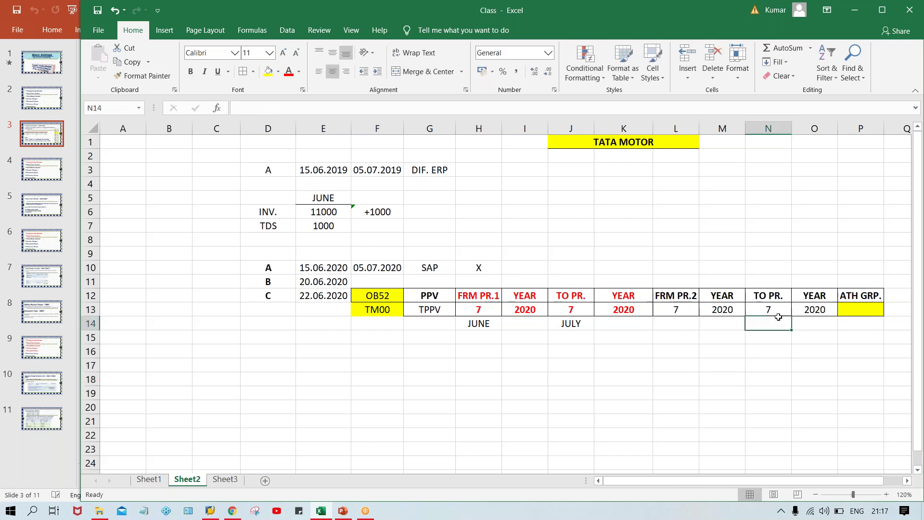
{"action": "left_click", "coordinate": [664, 308]}
{"action": "left_click", "coordinate": [770, 306]}
{"action": "left_click", "coordinate": [689, 306]}
{"action": "left_click", "coordinate": [777, 312]}
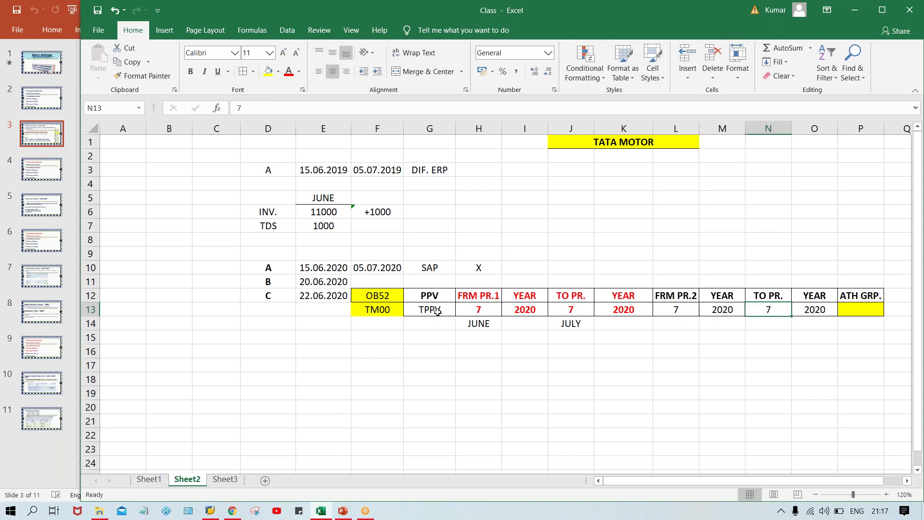
Set both the from period in H13 and the to period in J13 of the first range to 6
{"action": "left_click", "coordinate": [482, 306]}
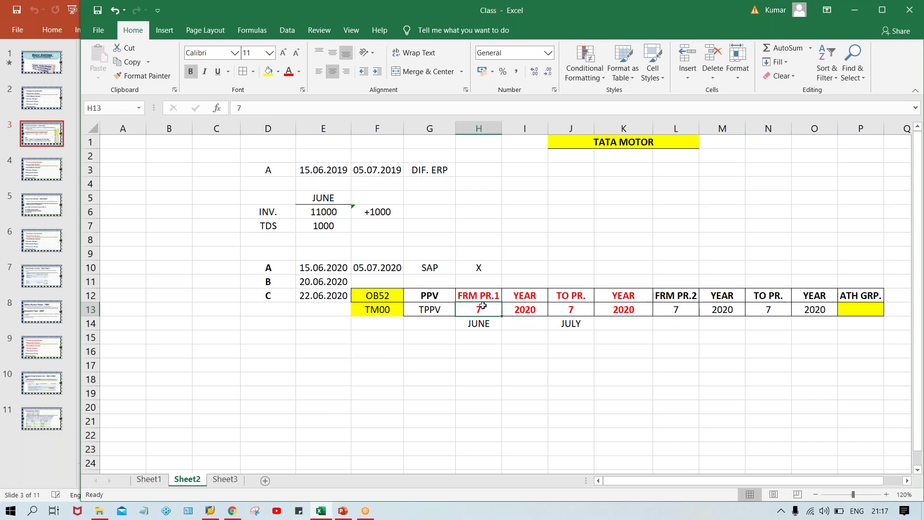
{"action": "type", "text": "6"}
{"action": "key", "text": "Tab"}
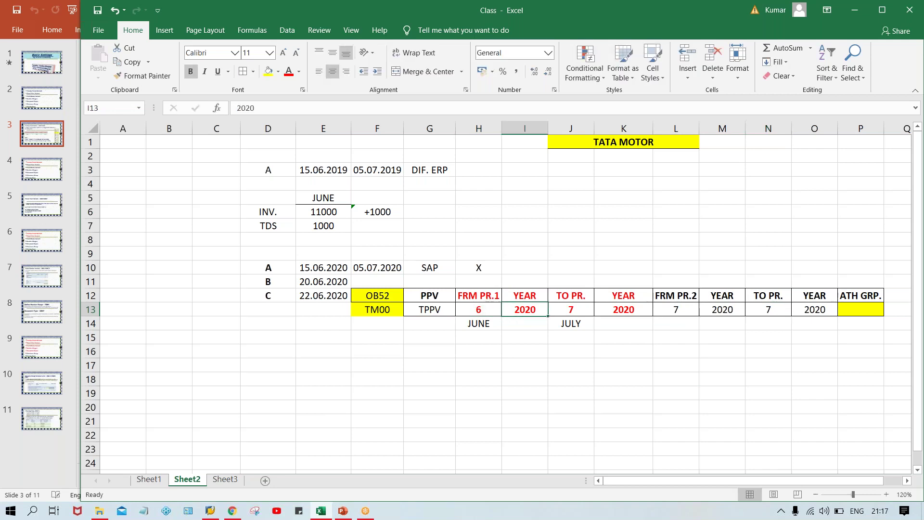
{"action": "key", "text": "Tab"}
{"action": "type", "text": "6"}
{"action": "key", "text": "Return"}
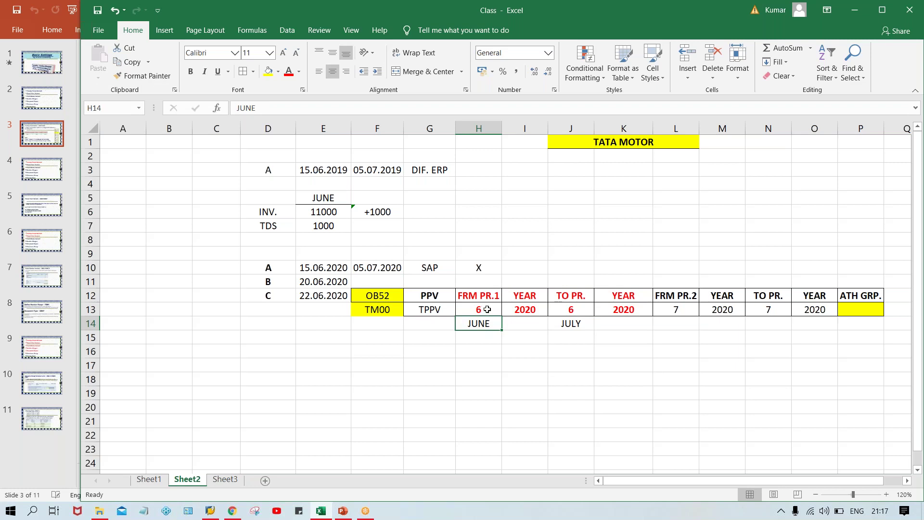
Clear the JUNE and JULY month labels below the first period range in row 14
{"action": "left_click", "coordinate": [485, 311]}
{"action": "left_click", "coordinate": [570, 312]}
{"action": "left_click", "coordinate": [690, 308]}
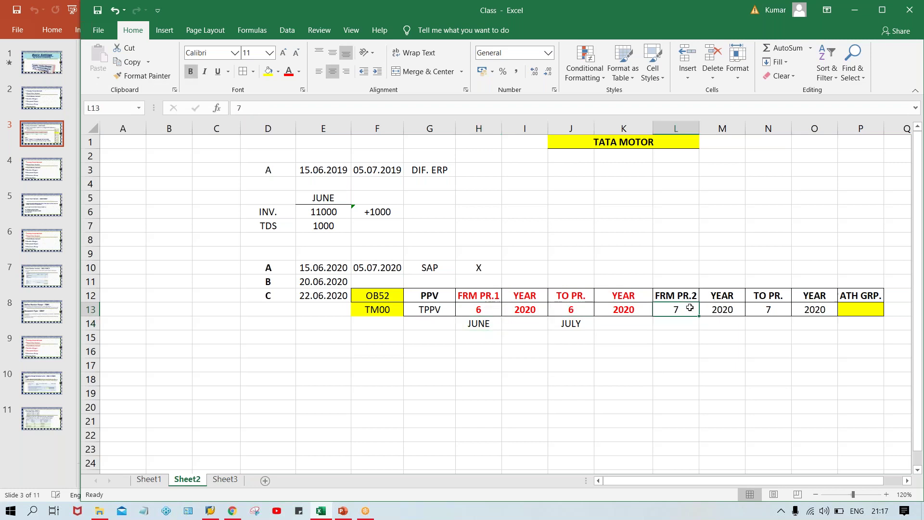
{"action": "left_click", "coordinate": [767, 314]}
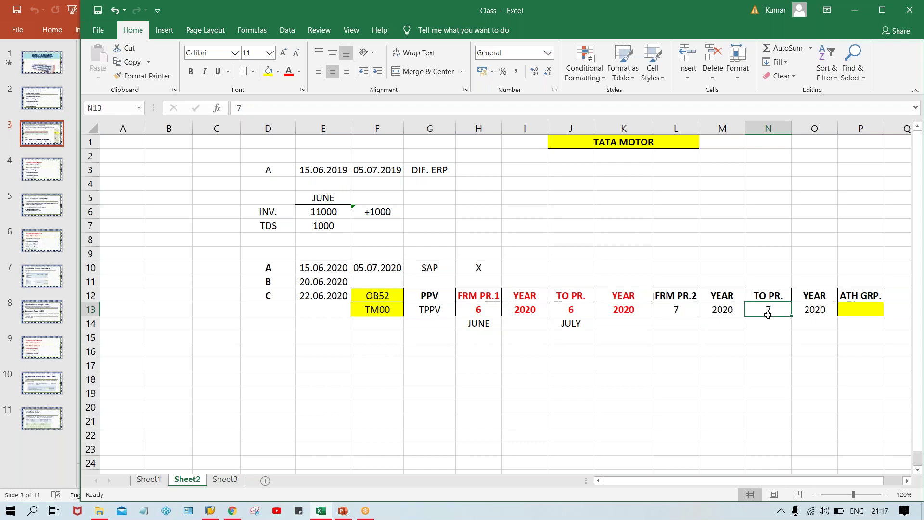
{"action": "left_click", "coordinate": [465, 308]}
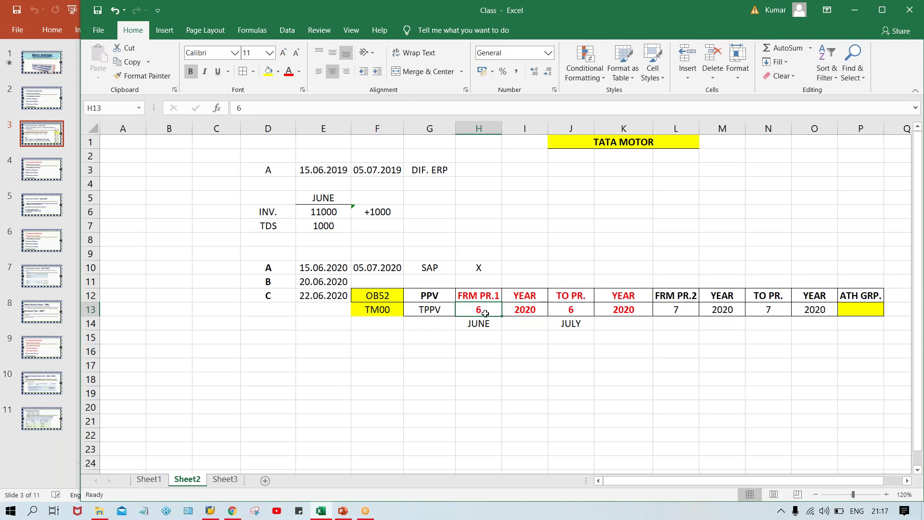
{"action": "left_click", "coordinate": [586, 372]}
{"action": "left_click_drag", "start_coordinate": [476, 322], "coordinate": [571, 331]}
{"action": "key", "text": "Delete"}
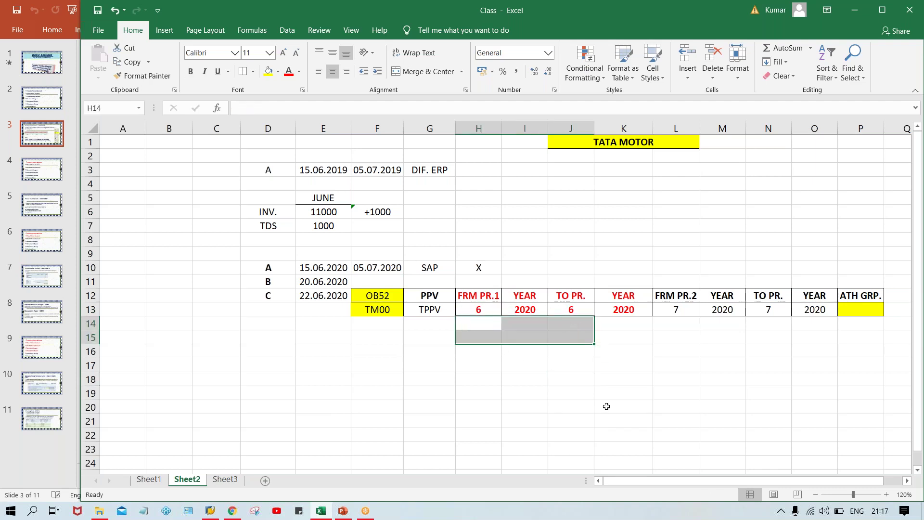
Enter XYZ as the authorization group for company code TM00 in P13
{"action": "left_click", "coordinate": [616, 430]}
{"action": "left_click", "coordinate": [479, 305]}
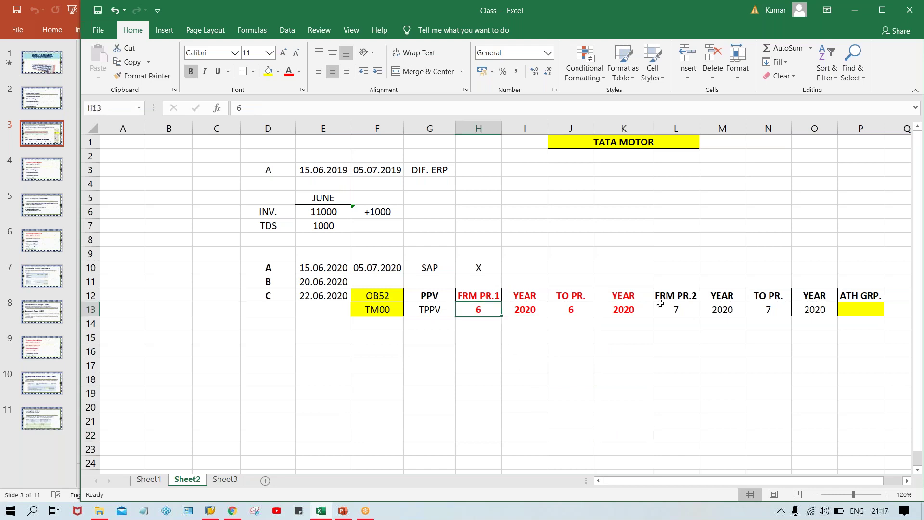
{"action": "left_click", "coordinate": [687, 316]}
{"action": "left_click", "coordinate": [771, 321]}
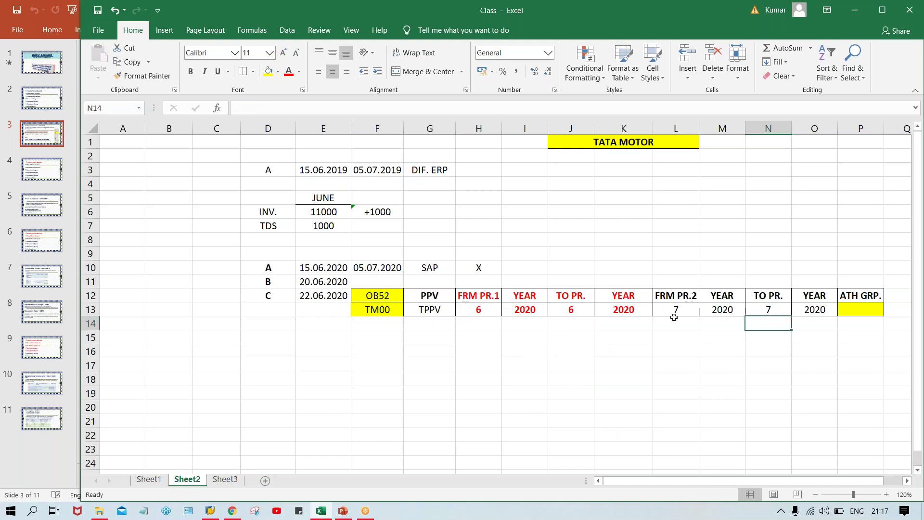
{"action": "left_click", "coordinate": [847, 313]}
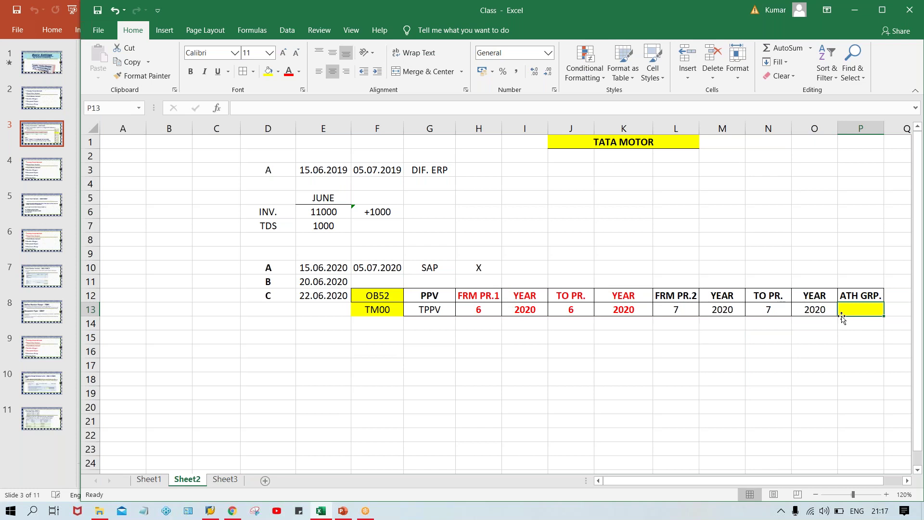
{"action": "type", "text": "XY"}
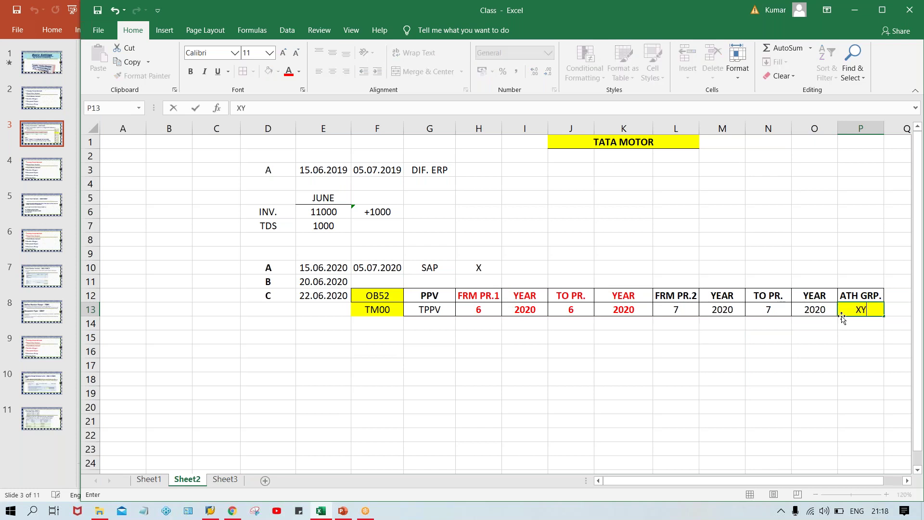
{"action": "type", "text": "Z"}
{"action": "key", "text": "Return"}
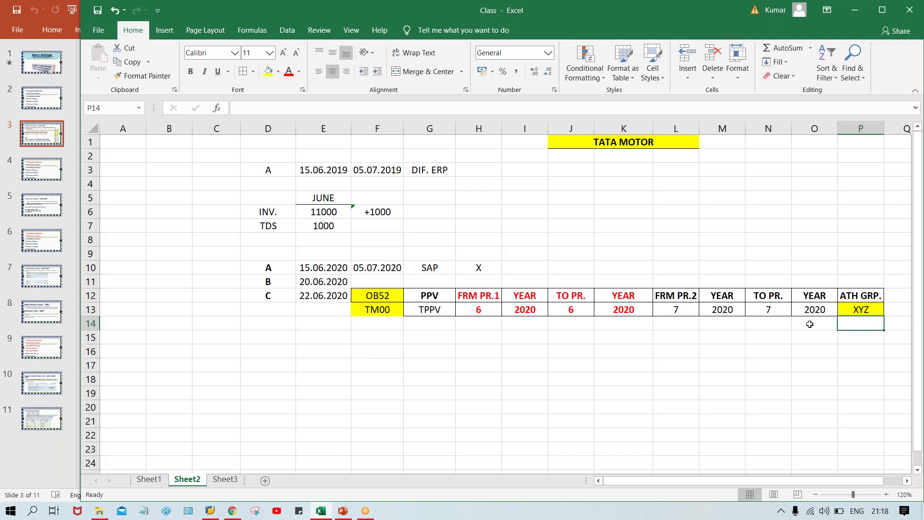
Enter user A in P14, directly below the authorization group XYZ
{"action": "left_click", "coordinate": [386, 291]}
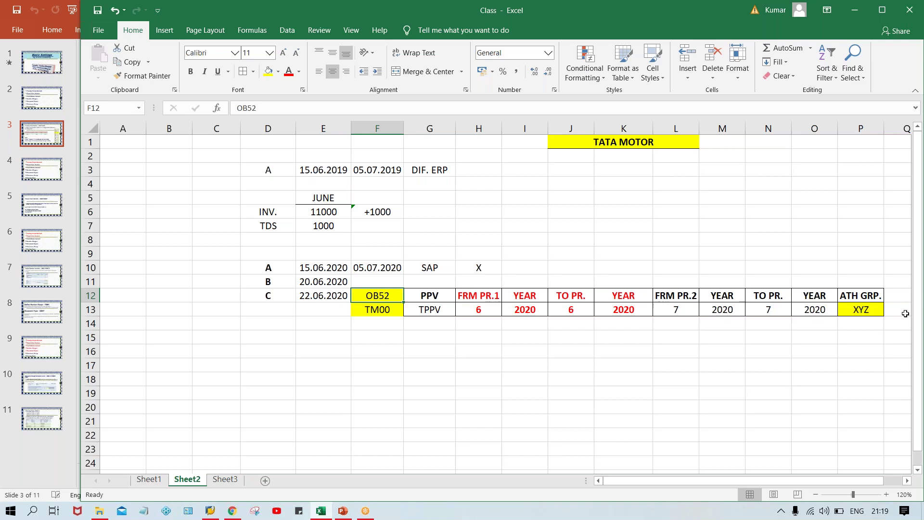
{"action": "left_click", "coordinate": [867, 309]}
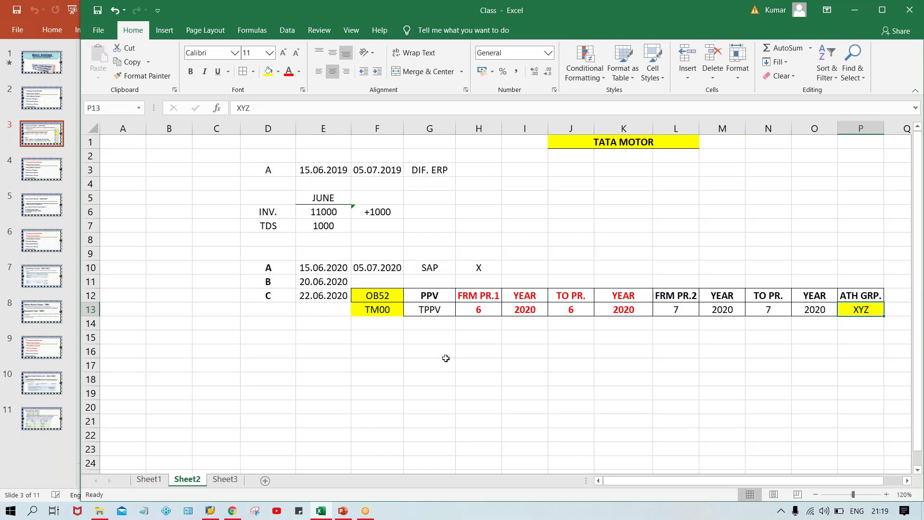
{"action": "left_click", "coordinate": [849, 324]}
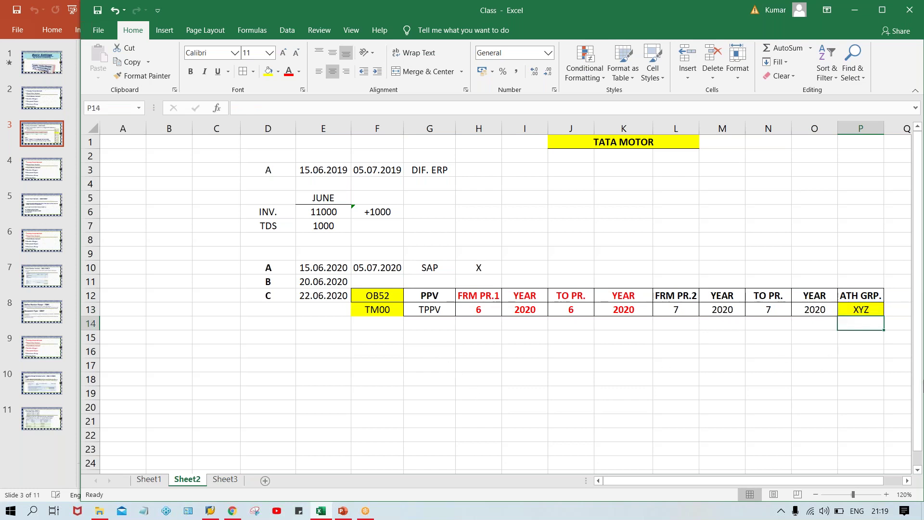
{"action": "type", "text": "ATH GRP."}
{"action": "key", "text": "Return"}
{"action": "left_click", "coordinate": [860, 324]}
{"action": "type", "text": "A"}
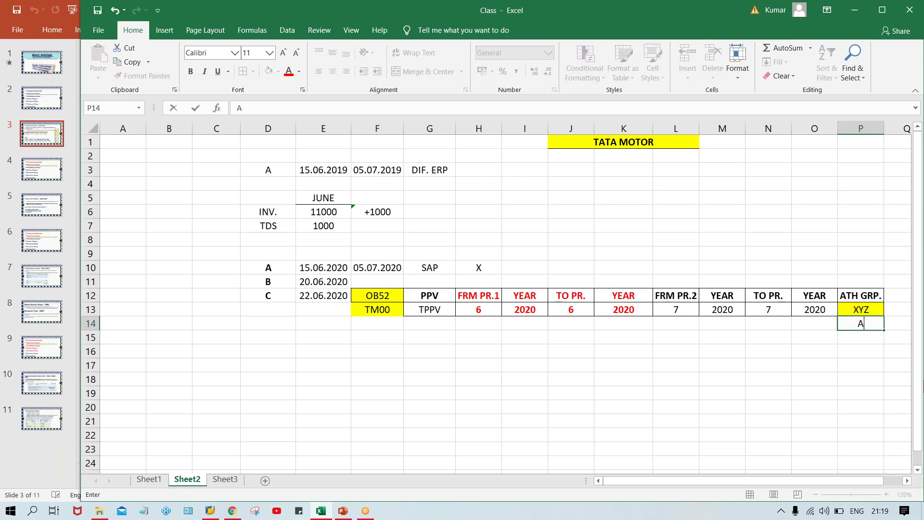
{"action": "key", "text": "Return"}
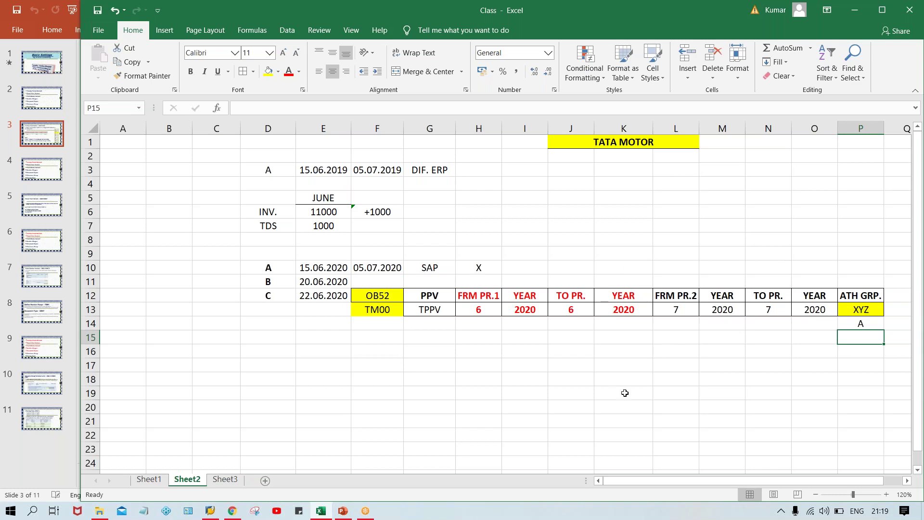
Compare the second period range in L12:O13 with the first range in H12:K13 and the authorization group entries in column P
{"action": "left_click_drag", "start_coordinate": [676, 301], "coordinate": [818, 304]}
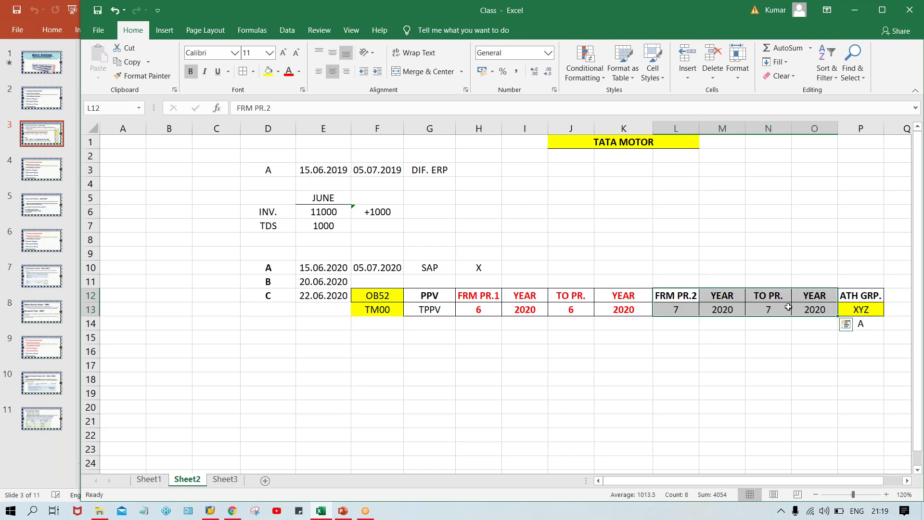
{"action": "left_click", "coordinate": [691, 308]}
{"action": "left_click", "coordinate": [767, 309]}
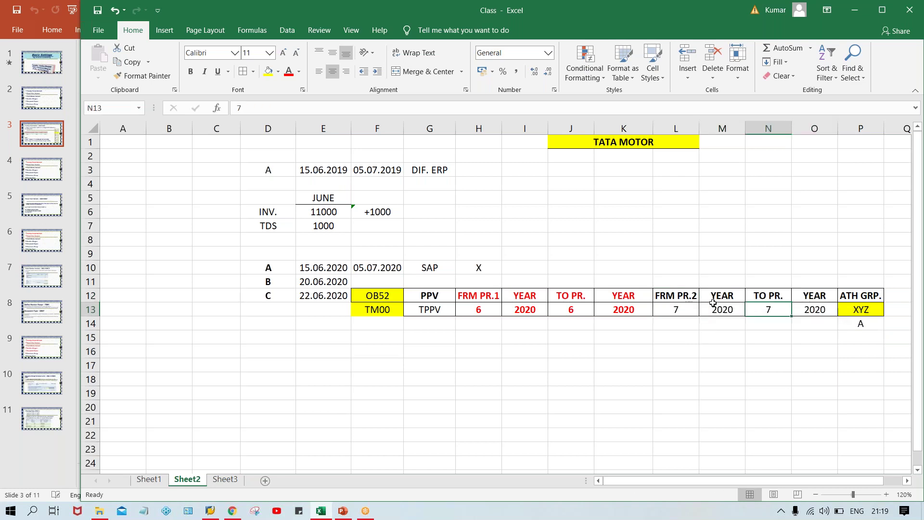
{"action": "left_click_drag", "start_coordinate": [682, 293], "coordinate": [809, 305]}
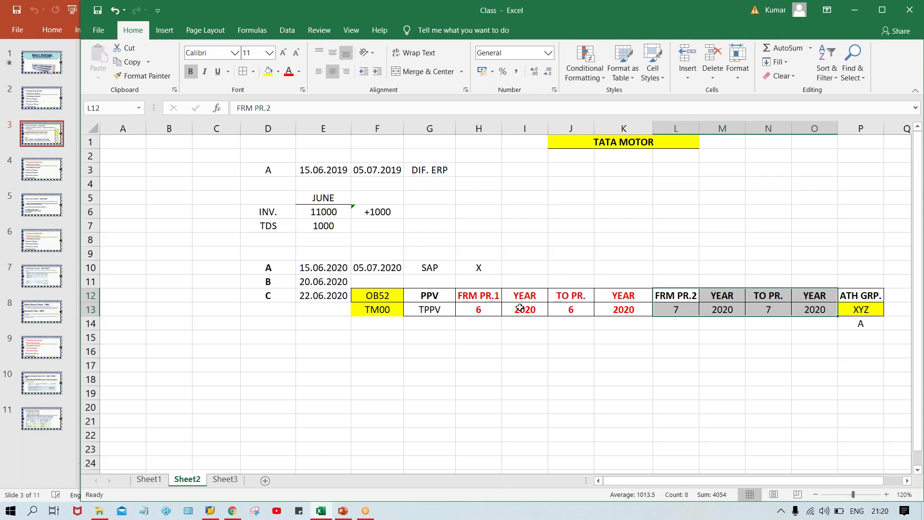
{"action": "left_click_drag", "start_coordinate": [487, 300], "coordinate": [623, 310]}
{"action": "left_click", "coordinate": [469, 310]}
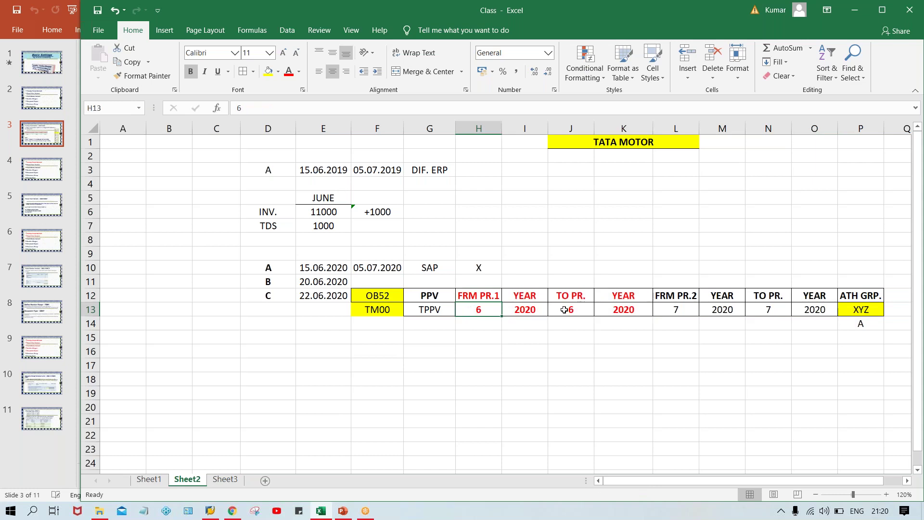
{"action": "left_click", "coordinate": [572, 309]}
{"action": "left_click", "coordinate": [855, 310]}
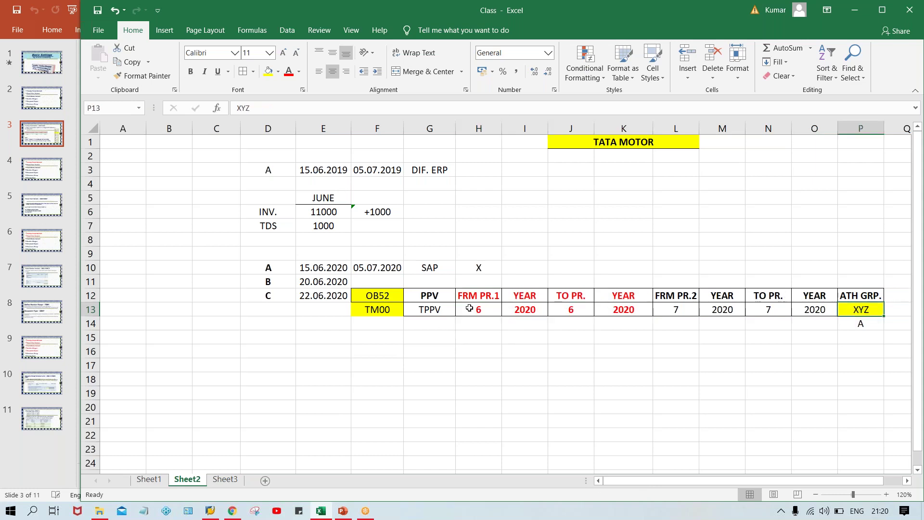
{"action": "left_click", "coordinate": [467, 308]}
{"action": "left_click", "coordinate": [866, 310]}
{"action": "left_click", "coordinate": [871, 337]}
{"action": "left_click", "coordinate": [869, 325]}
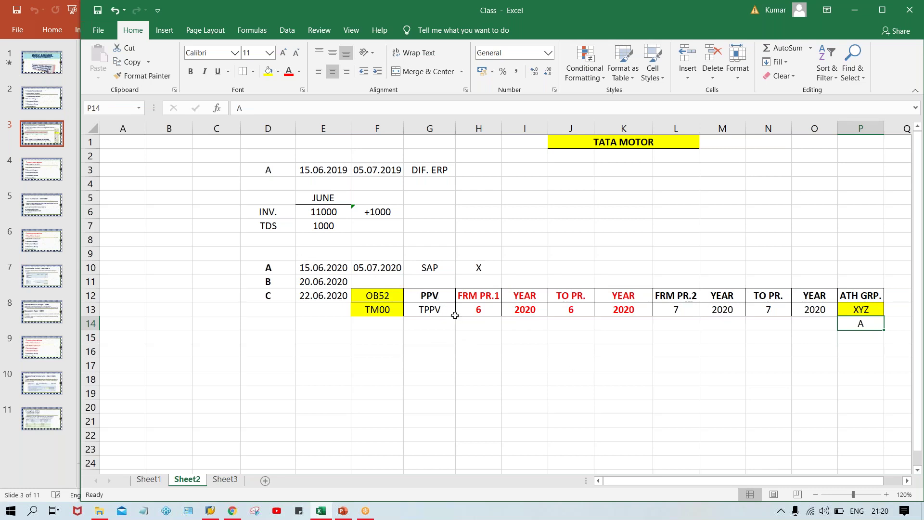
Examine the dates of users A, B and C in E10:E12 against both period ranges and the authorization group
{"action": "left_click", "coordinate": [479, 311]}
{"action": "left_click_drag", "start_coordinate": [338, 284], "coordinate": [333, 295]}
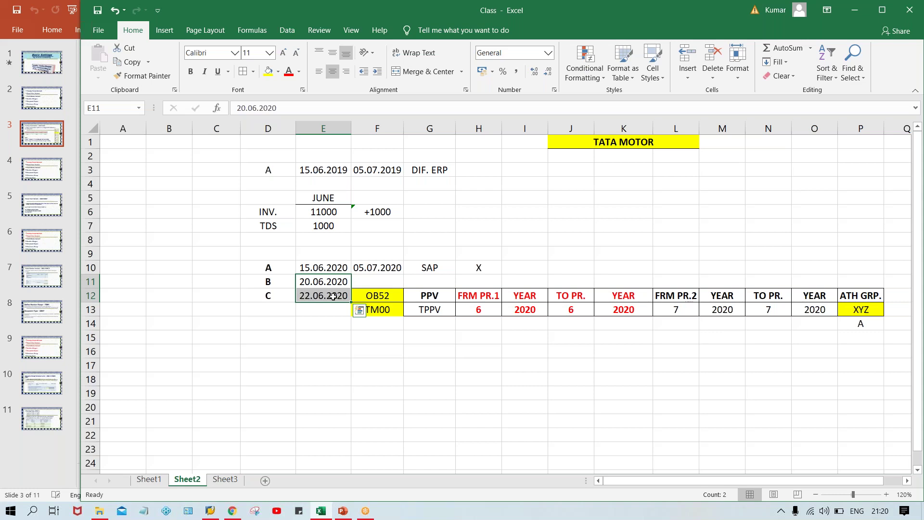
{"action": "key", "text": "Up"}
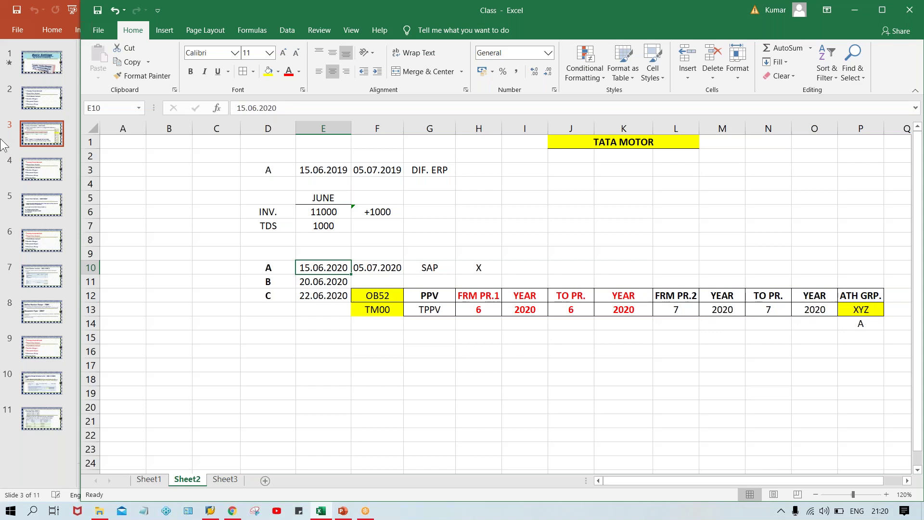
{"action": "left_click", "coordinate": [371, 312]}
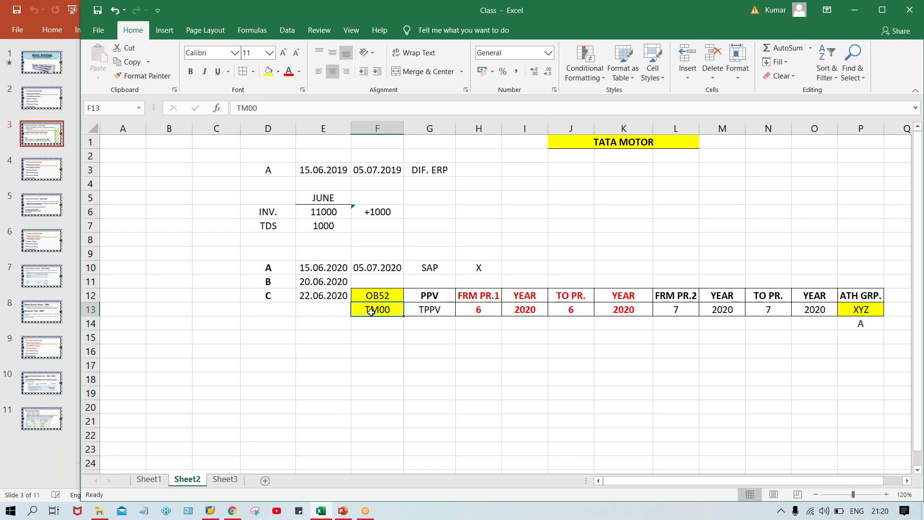
{"action": "left_click", "coordinate": [318, 269]}
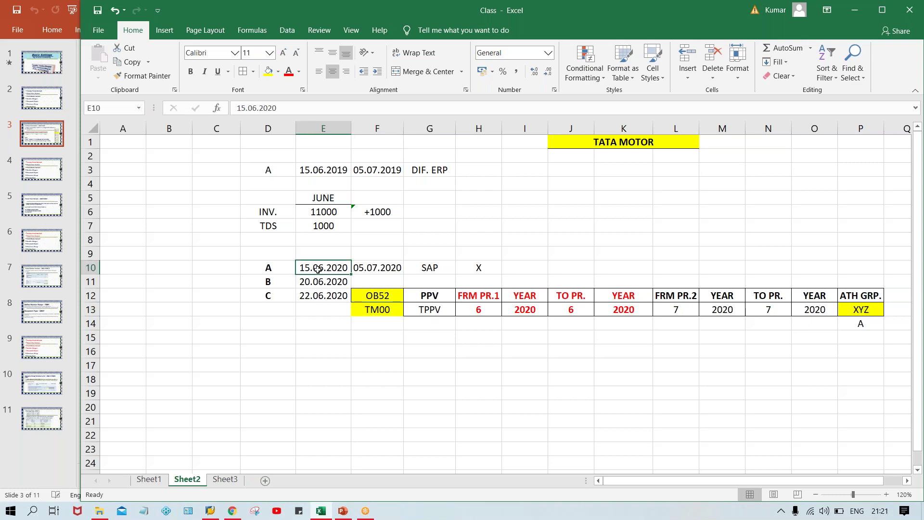
{"action": "left_click_drag", "start_coordinate": [672, 297], "coordinate": [800, 310]}
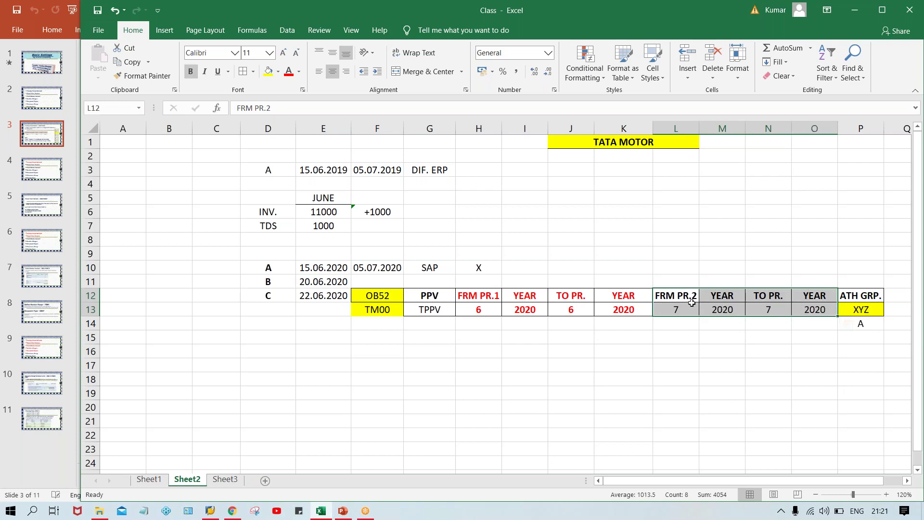
{"action": "left_click", "coordinate": [675, 310]}
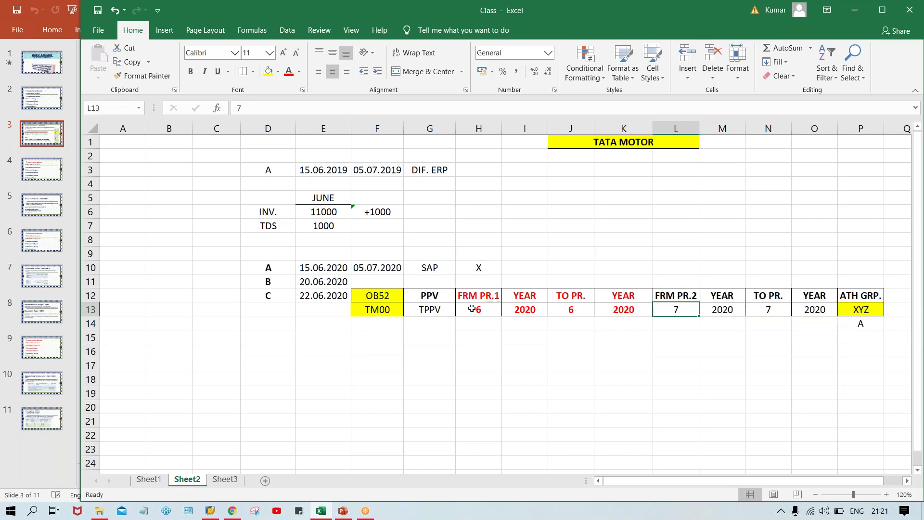
{"action": "left_click", "coordinate": [472, 309]}
{"action": "left_click", "coordinate": [565, 308]}
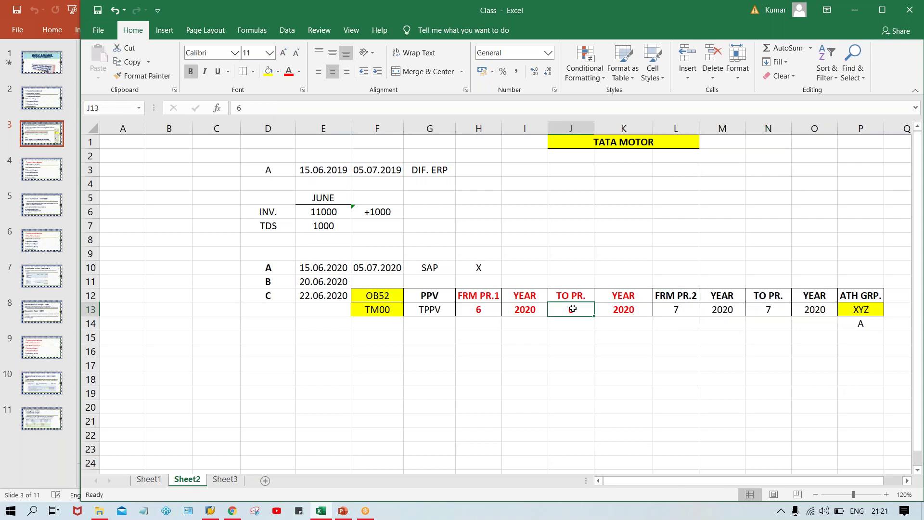
{"action": "left_click", "coordinate": [876, 314]}
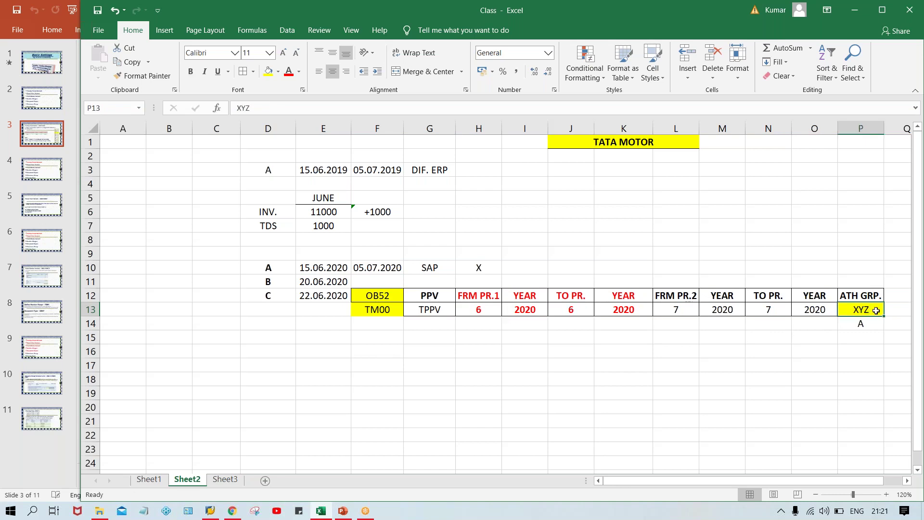
{"action": "left_click", "coordinate": [875, 329]}
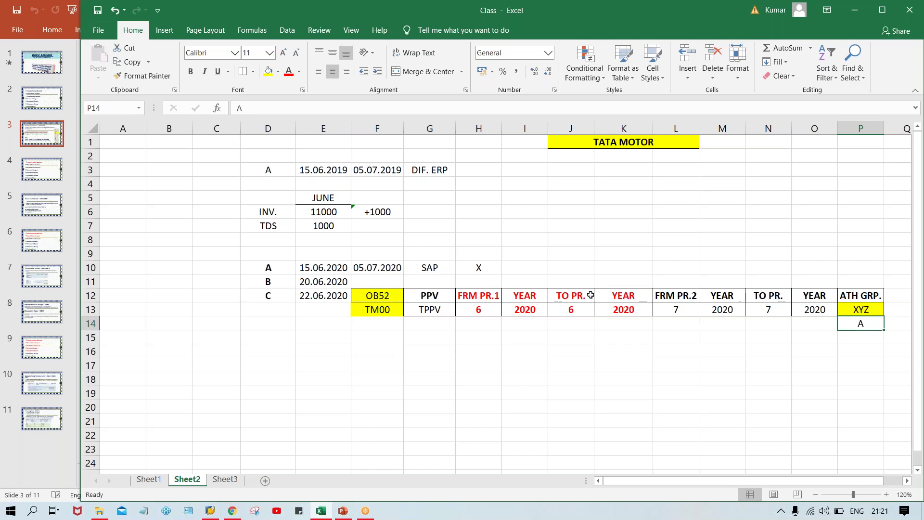
{"action": "left_click", "coordinate": [484, 312]}
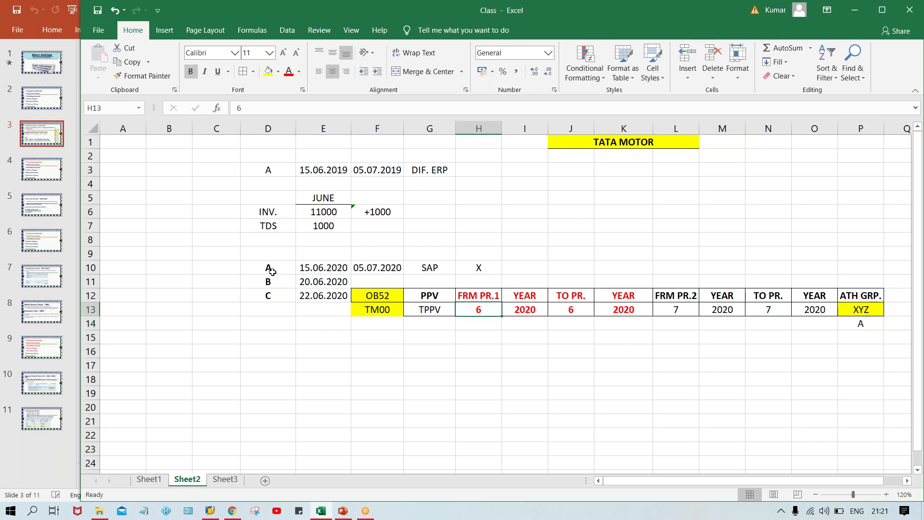
{"action": "left_click", "coordinate": [343, 262]}
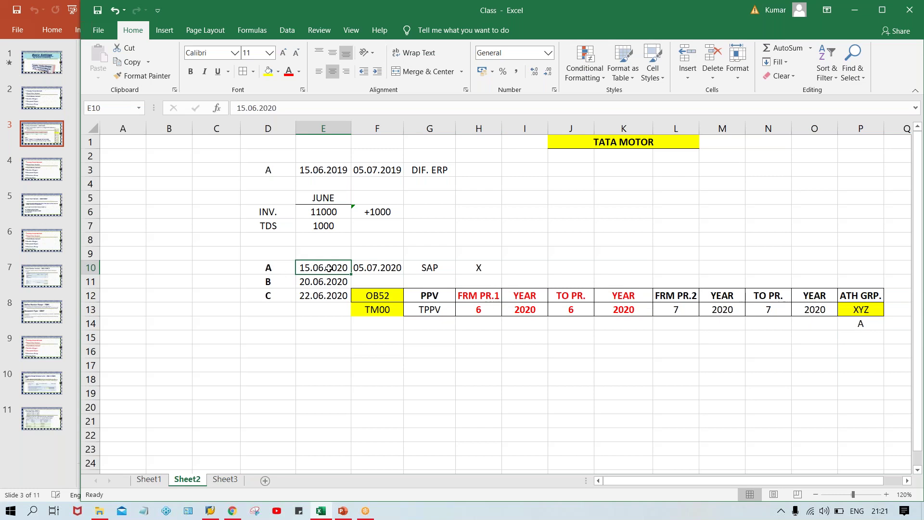
Mark users B and C with an X in C11 and C12
{"action": "left_click", "coordinate": [260, 282]}
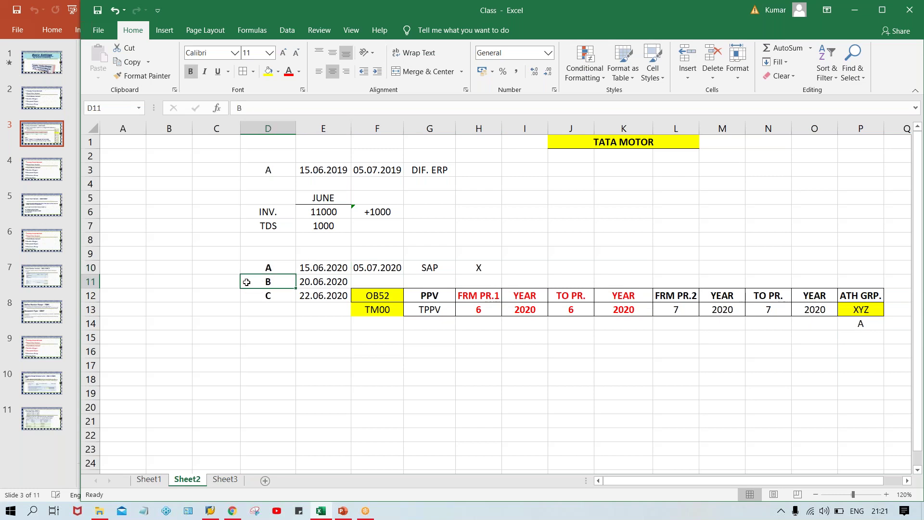
{"action": "left_click", "coordinate": [227, 285]}
{"action": "type", "text": "X"}
{"action": "key", "text": "Return"}
{"action": "type", "text": "X"}
{"action": "key", "text": "Return"}
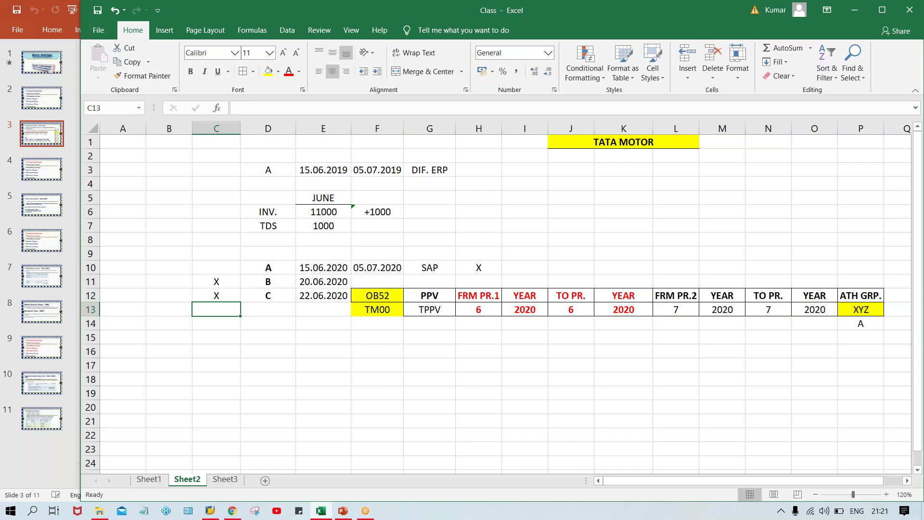
Add users B and C below user A in P15 and P16 under the authorization group
{"action": "left_click", "coordinate": [873, 340]}
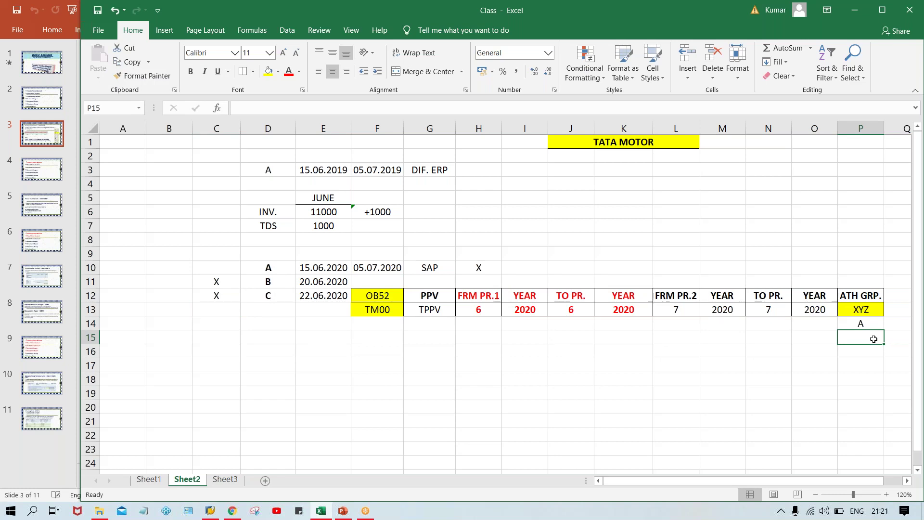
{"action": "type", "text": "B"}
{"action": "key", "text": "Return"}
{"action": "type", "text": "C"}
{"action": "key", "text": "Return"}
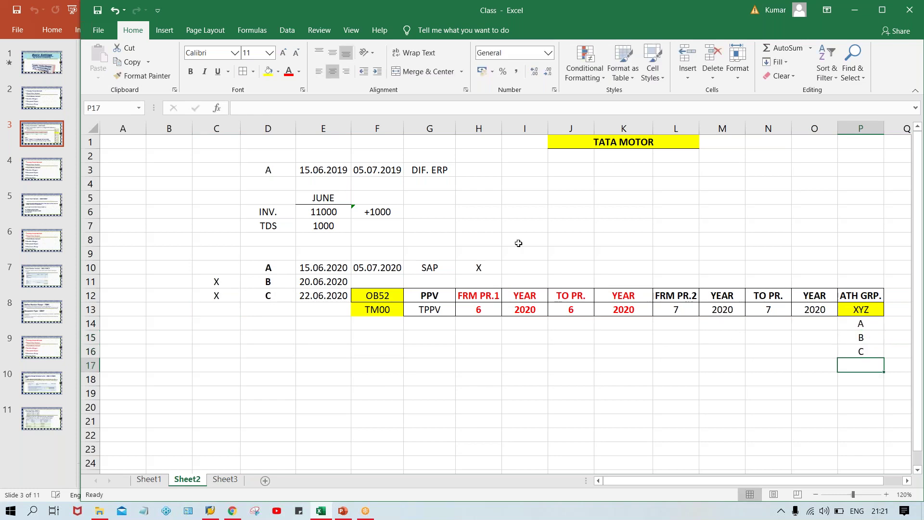
Clear the authorization group XYZ from P13 and users A, B and C from P14:P16
{"action": "left_click_drag", "start_coordinate": [303, 286], "coordinate": [304, 293]}
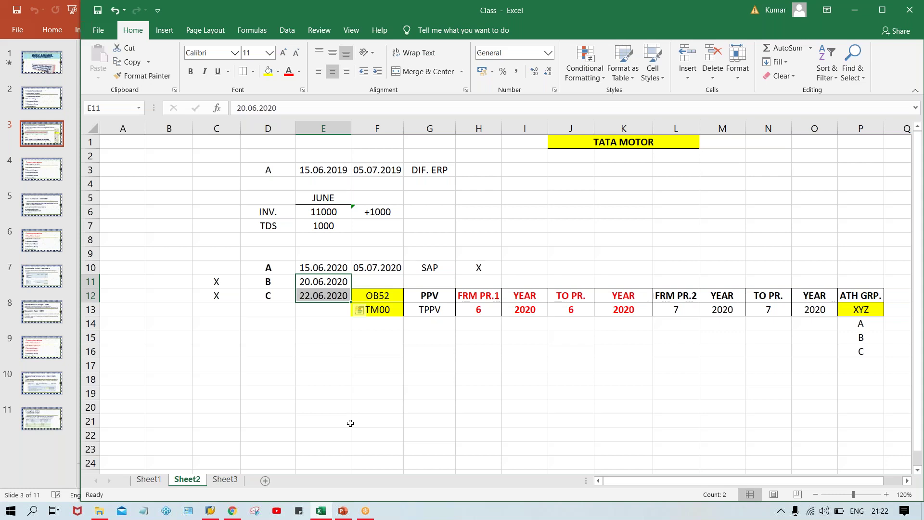
{"action": "left_click", "coordinate": [857, 308]}
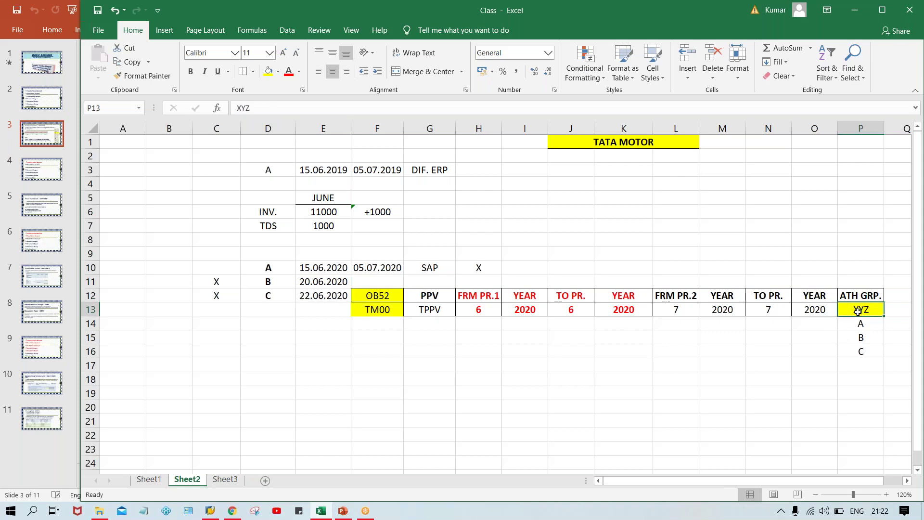
{"action": "key", "text": "Delete"}
{"action": "left_click_drag", "start_coordinate": [861, 323], "coordinate": [861, 366]}
{"action": "key", "text": "Delete"}
{"action": "left_click", "coordinate": [855, 409]}
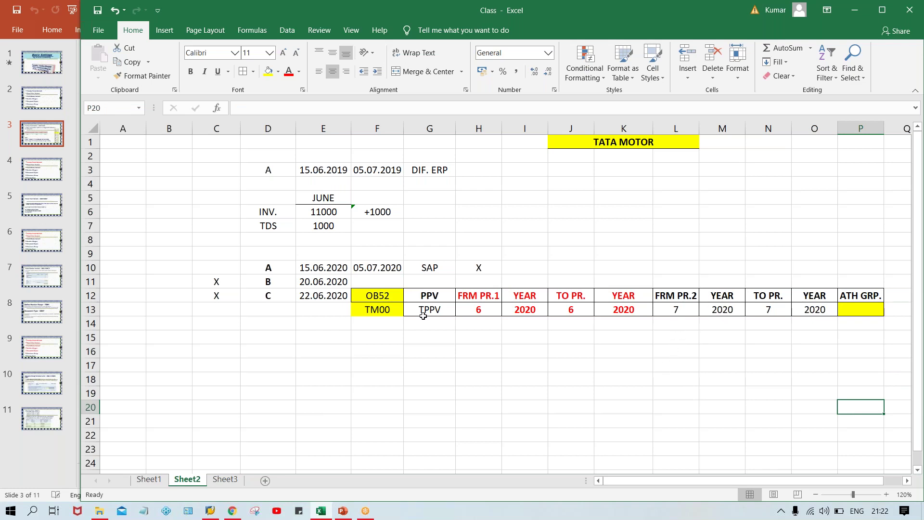
Clear the second period range, headers and values, from L12:O13
{"action": "left_click", "coordinate": [477, 303]}
{"action": "left_click", "coordinate": [562, 308]}
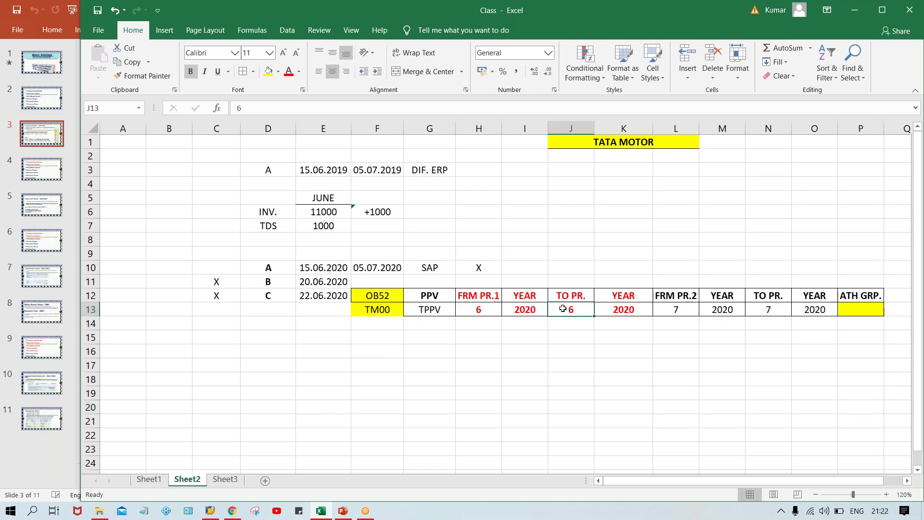
{"action": "left_click_drag", "start_coordinate": [686, 290], "coordinate": [824, 310]}
{"action": "key", "text": "ctrl+c"}
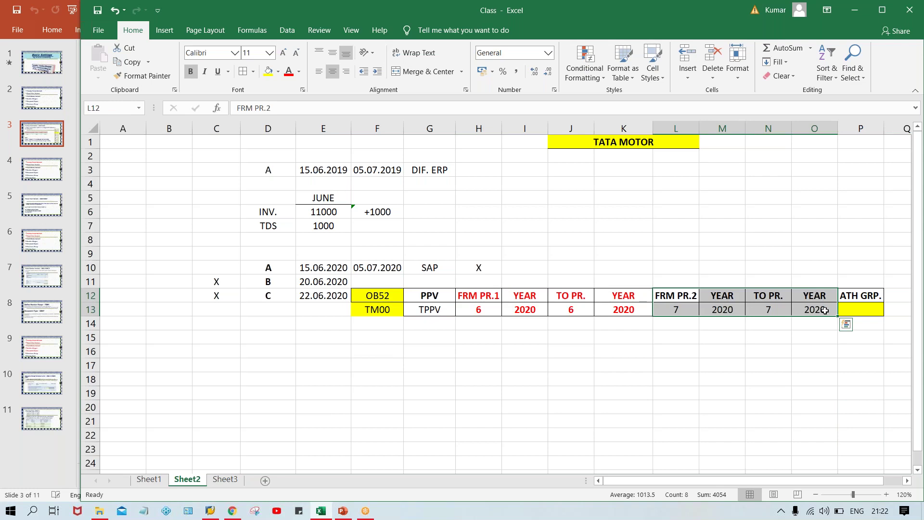
{"action": "key", "text": "Delete"}
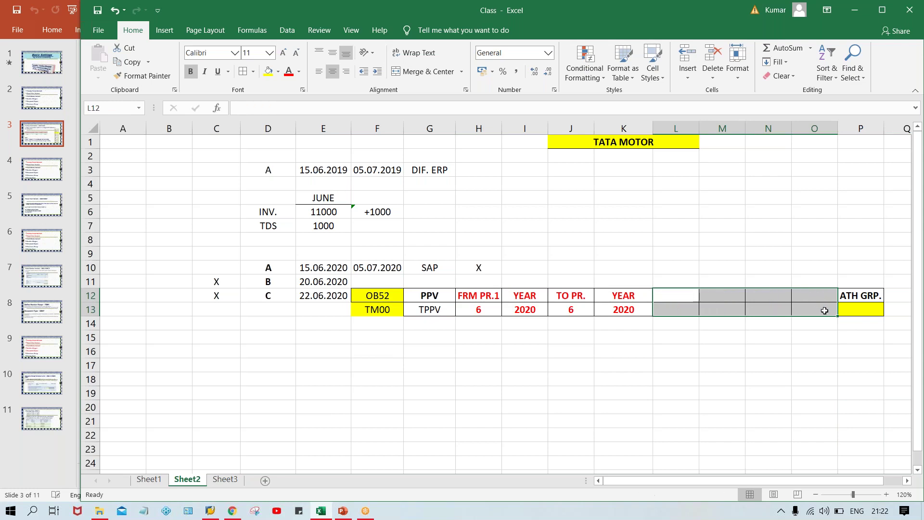
Set the first range's from period in H13 and to period in J13 to 7
{"action": "left_click", "coordinate": [471, 314]}
{"action": "type", "text": "7"}
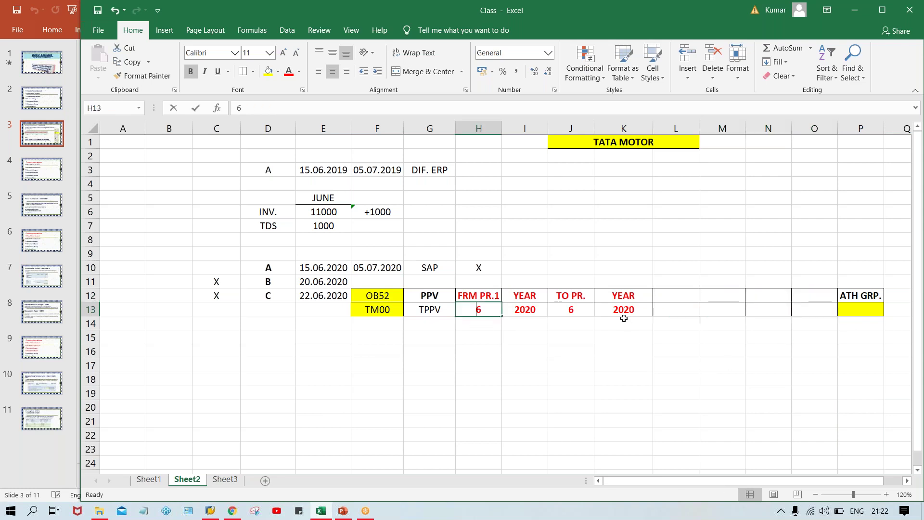
{"action": "left_click", "coordinate": [575, 312]}
{"action": "type", "text": "7"}
{"action": "left_click", "coordinate": [583, 368]}
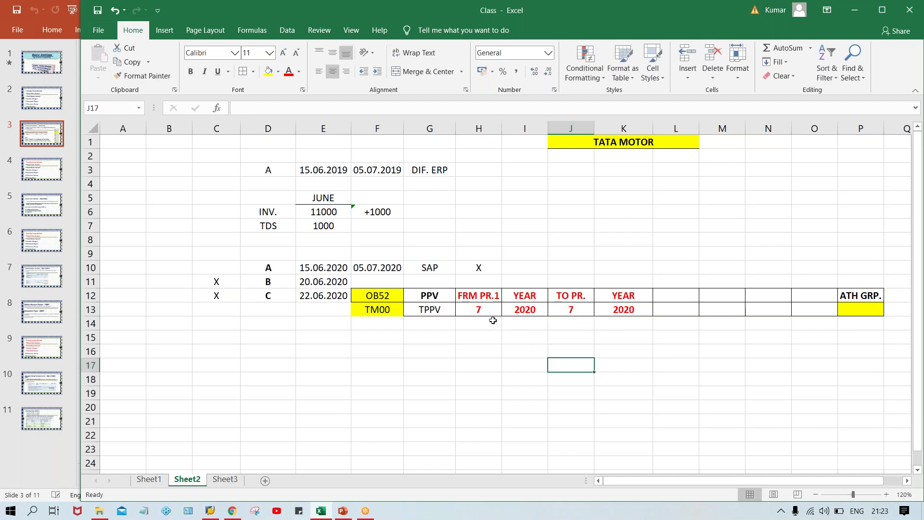
Set the first range's from period in H13 to 5
{"action": "left_click", "coordinate": [480, 305]}
{"action": "left_click", "coordinate": [566, 309]}
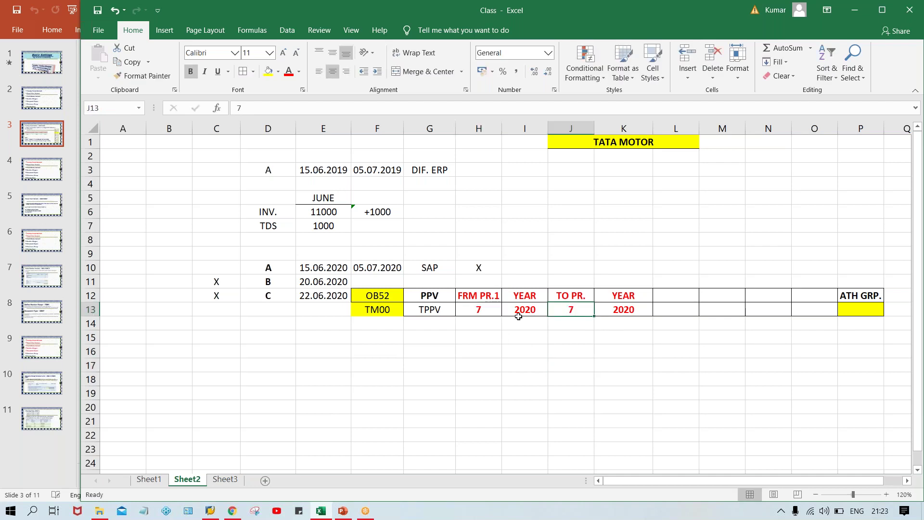
{"action": "left_click", "coordinate": [471, 312]}
{"action": "type", "text": "5"}
{"action": "key", "text": "Return"}
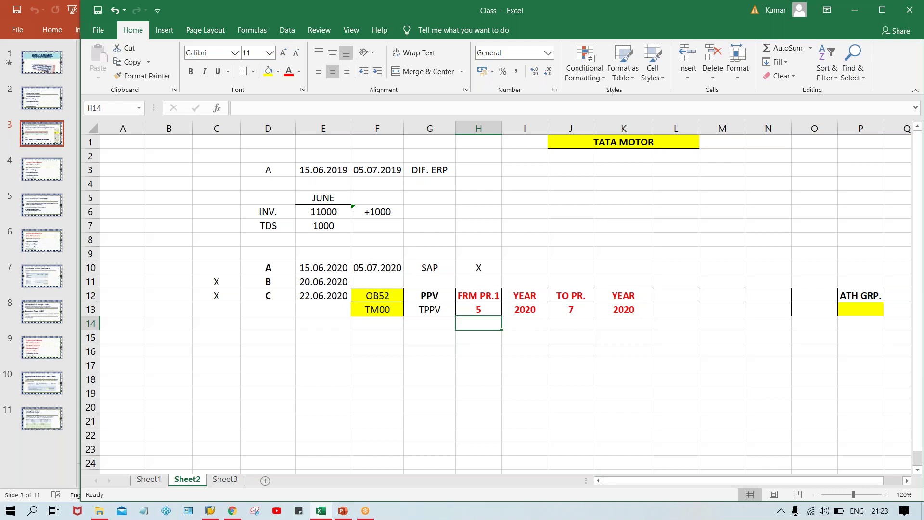
Undo the period edits in H13 and J13 and the clearing of the second range in L12:O13
{"action": "key", "text": "ctrl+z"}
{"action": "key", "text": "ctrl+z"}
{"action": "key", "text": "ctrl+z"}
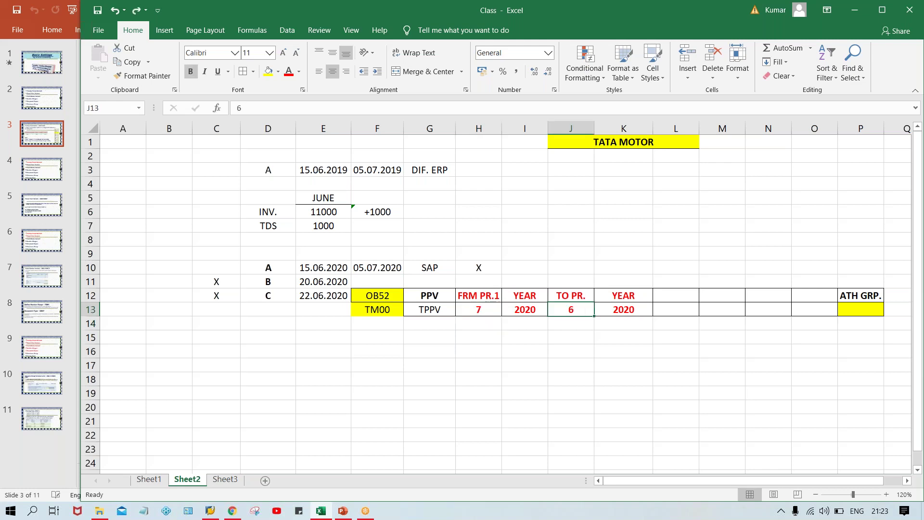
{"action": "key", "text": "ctrl+v"}
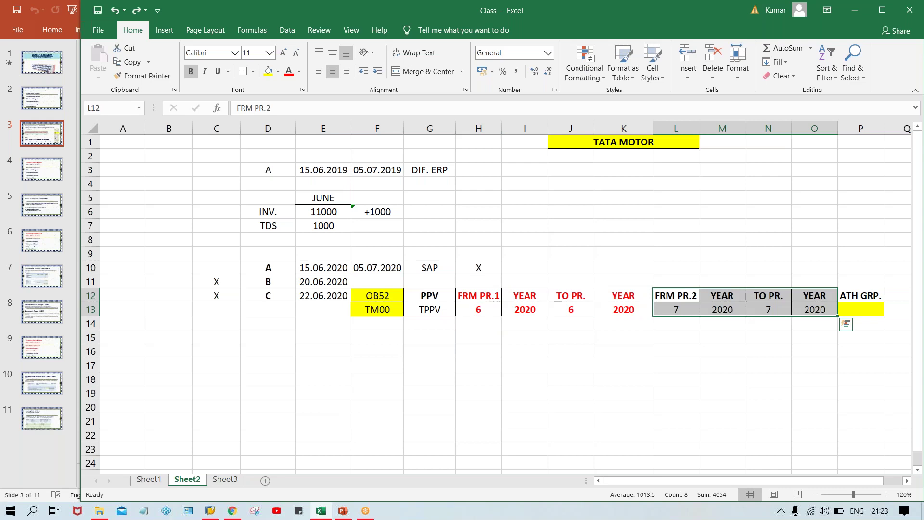
Compare the from and to periods of the first and second ranges in row 13
{"action": "left_click", "coordinate": [773, 391]}
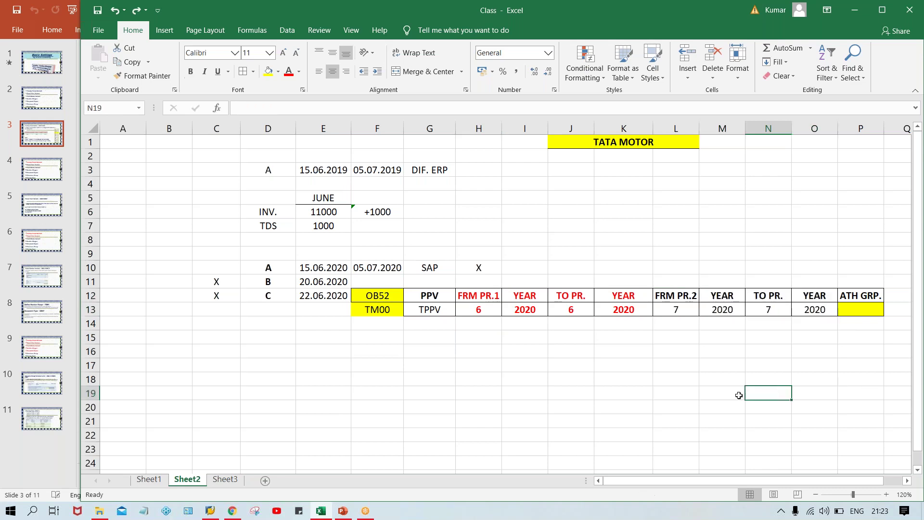
{"action": "left_click", "coordinate": [671, 309]}
{"action": "left_click", "coordinate": [779, 310]}
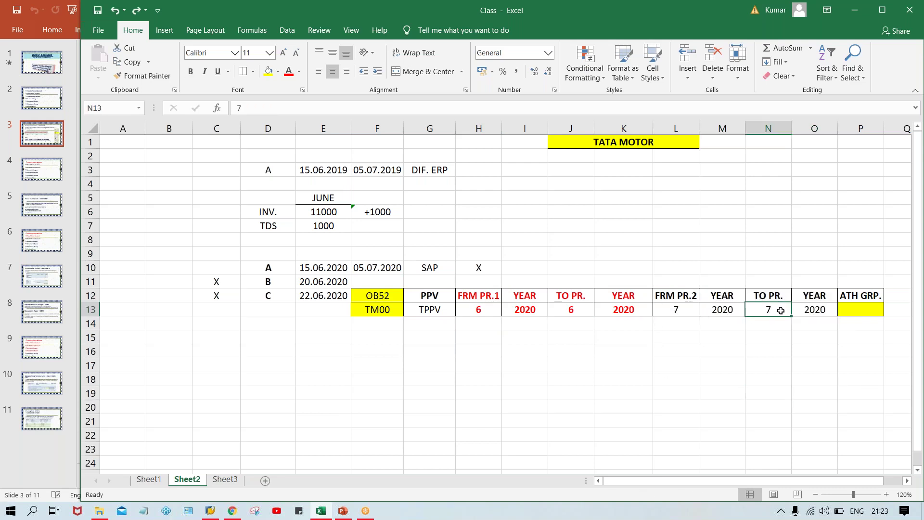
{"action": "left_click", "coordinate": [682, 314]}
{"action": "left_click", "coordinate": [485, 311]}
{"action": "left_click", "coordinate": [573, 311]}
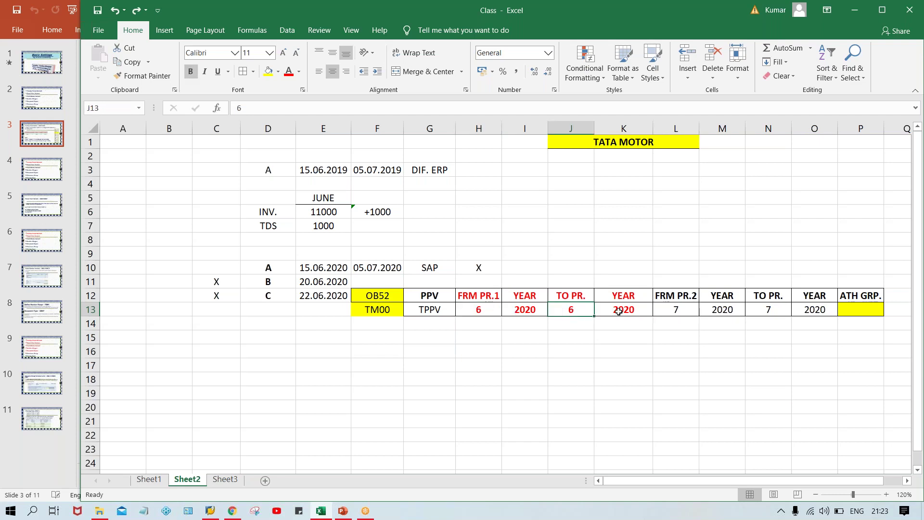
{"action": "left_click", "coordinate": [674, 309]}
{"action": "left_click", "coordinate": [764, 309]}
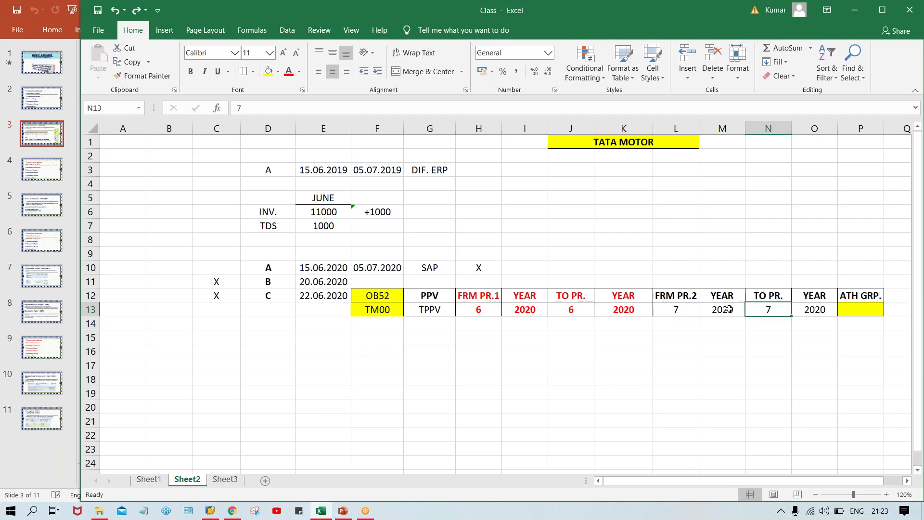
{"action": "left_click", "coordinate": [668, 315]}
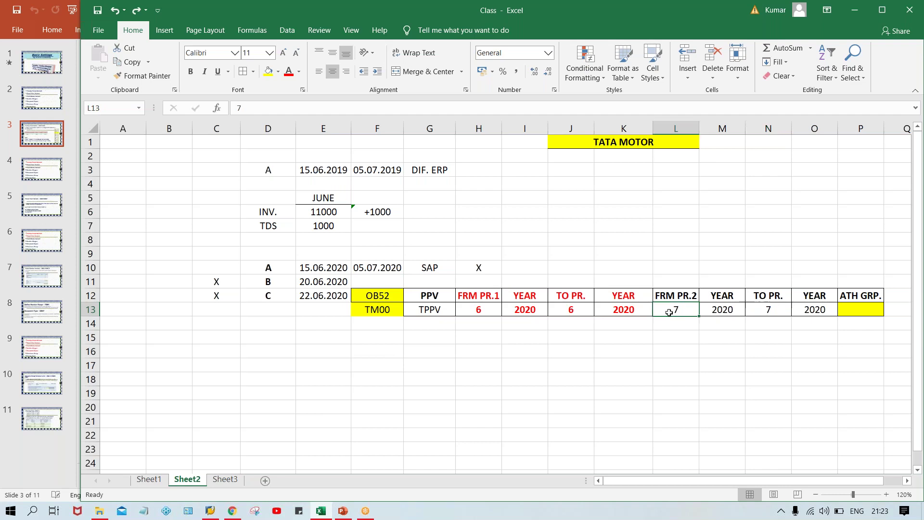
Set both the from period in H13 and the to period in J13 of the first range to 5
{"action": "left_click", "coordinate": [481, 300]}
{"action": "left_click", "coordinate": [484, 308]}
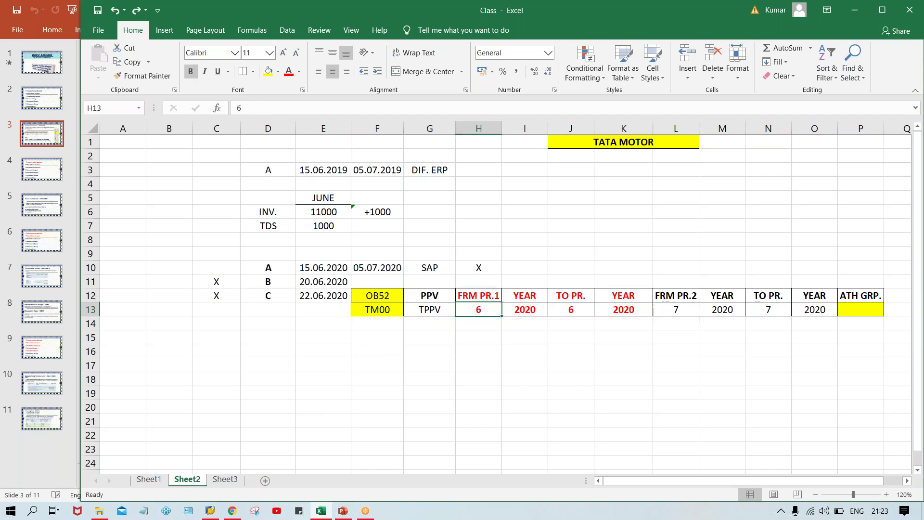
{"action": "type", "text": "5"}
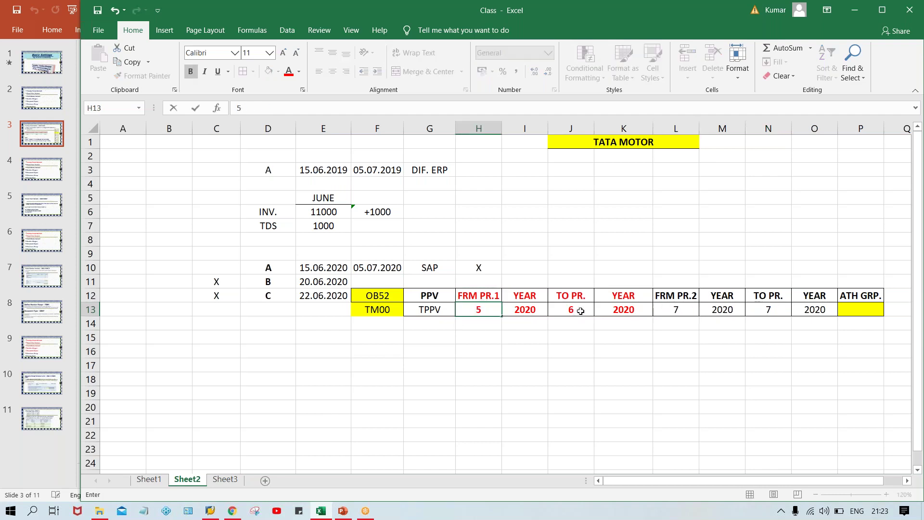
{"action": "left_click", "coordinate": [581, 311]}
{"action": "type", "text": "5"}
{"action": "left_click", "coordinate": [595, 377]}
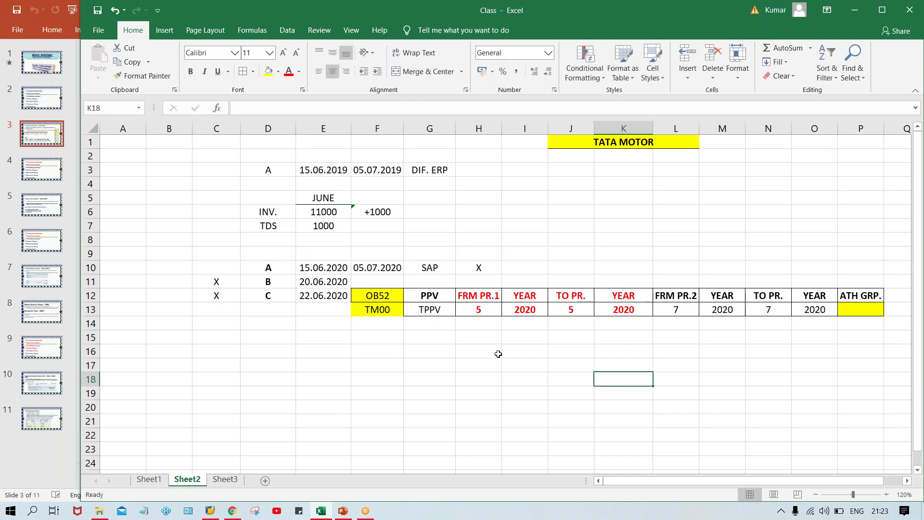
Examine the gap between the first and second period ranges in row 13 and the authorization group cell P13
{"action": "left_click", "coordinate": [478, 318]}
{"action": "left_click", "coordinate": [591, 323]}
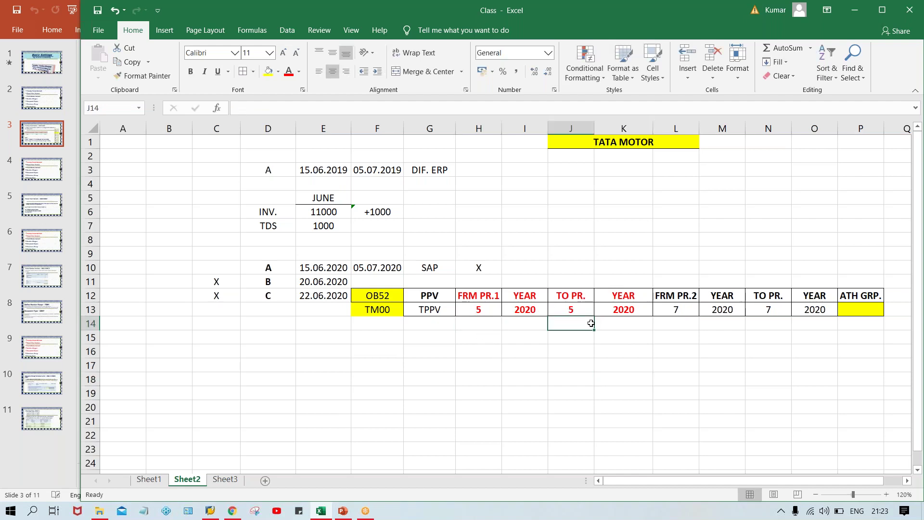
{"action": "left_click", "coordinate": [695, 318]}
{"action": "left_click", "coordinate": [780, 307]}
{"action": "left_click", "coordinate": [774, 327]}
{"action": "left_click", "coordinate": [676, 323]}
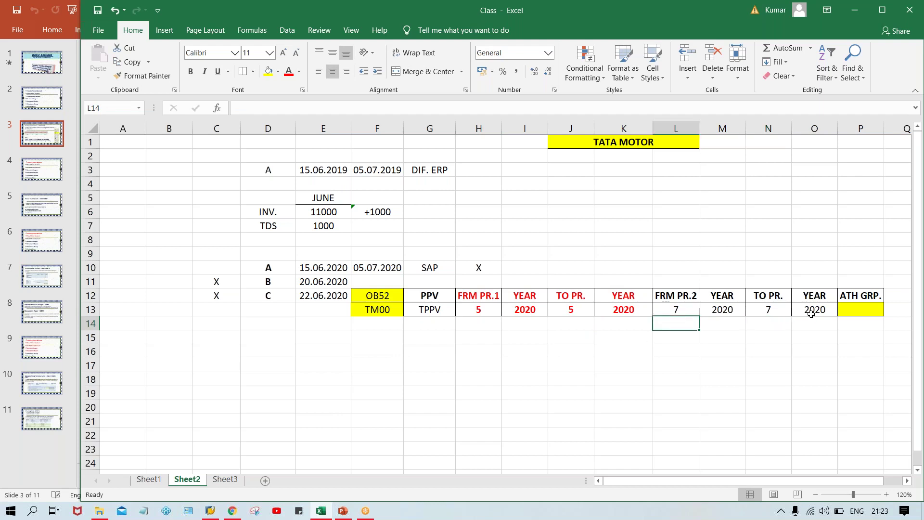
{"action": "left_click", "coordinate": [862, 306]}
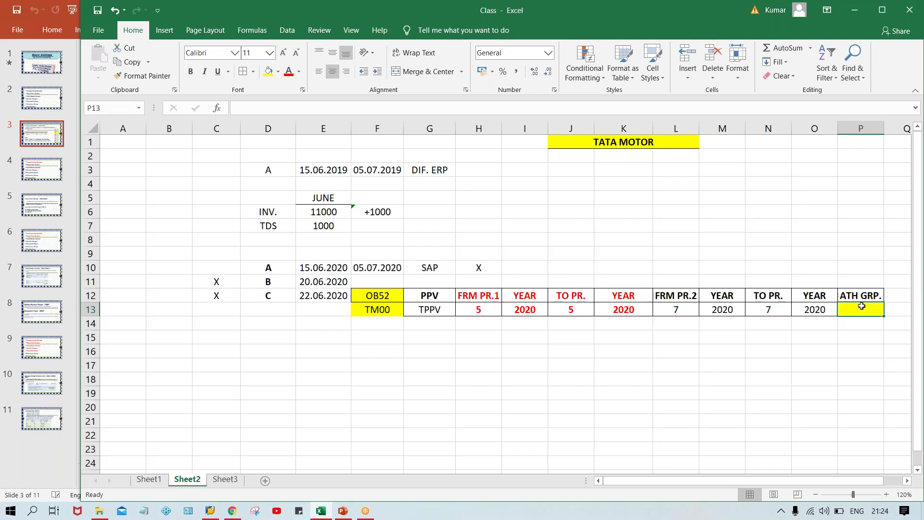
{"action": "left_click", "coordinate": [485, 406]}
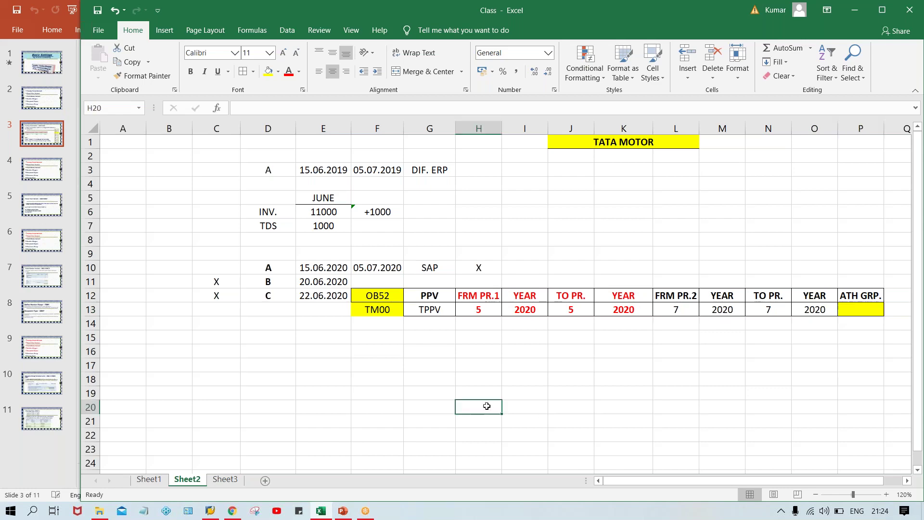
View the Posting Period Variant slide in PowerPoint, return to Excel and check the dates in E10:E12 against both period ranges
{"action": "left_click", "coordinate": [343, 511]}
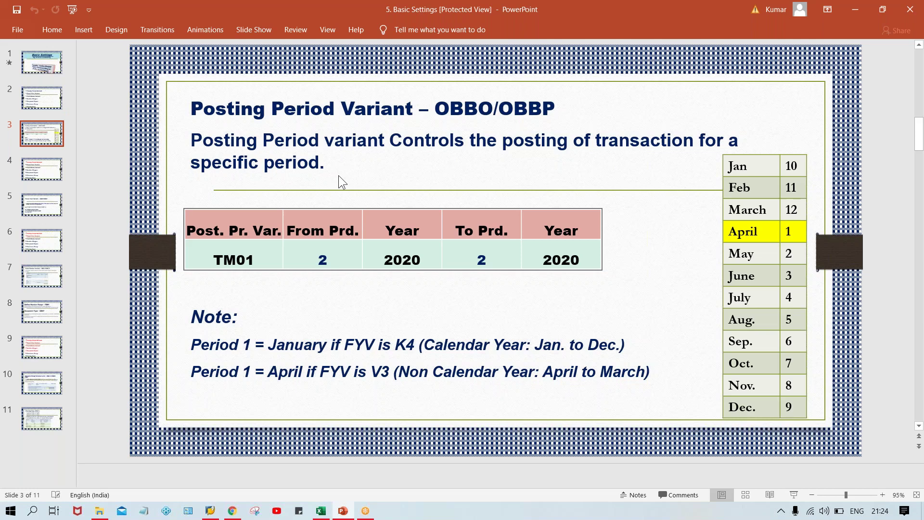
{"action": "key", "text": "alt+Tab"}
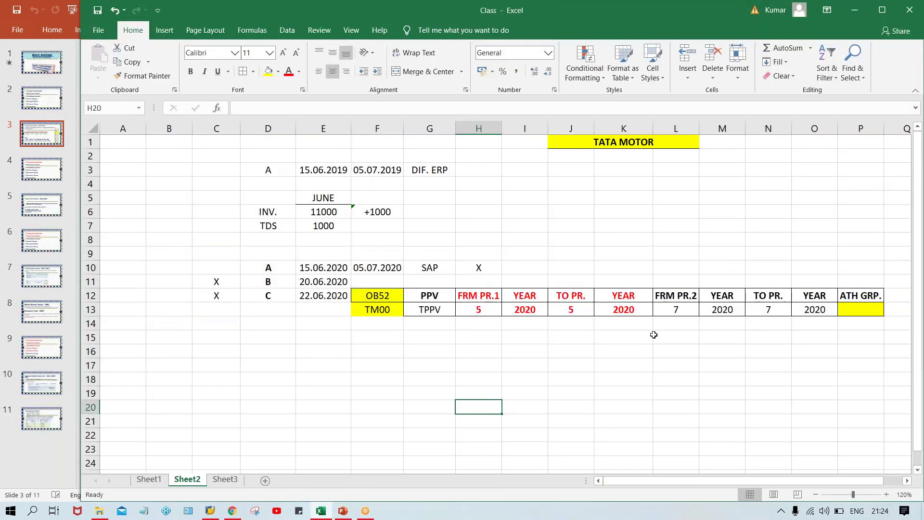
{"action": "left_click", "coordinate": [617, 361]}
{"action": "left_click_drag", "start_coordinate": [318, 270], "coordinate": [312, 299]}
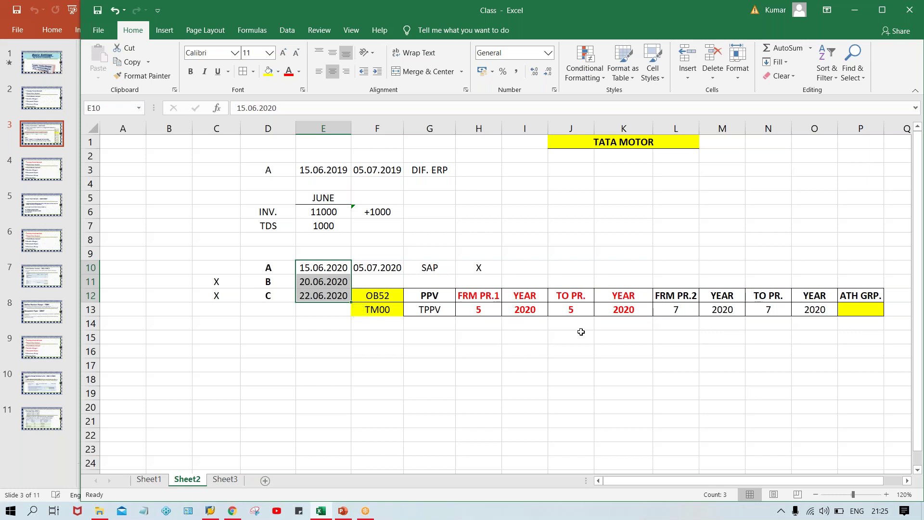
{"action": "left_click", "coordinate": [692, 311]}
{"action": "left_click", "coordinate": [764, 312]}
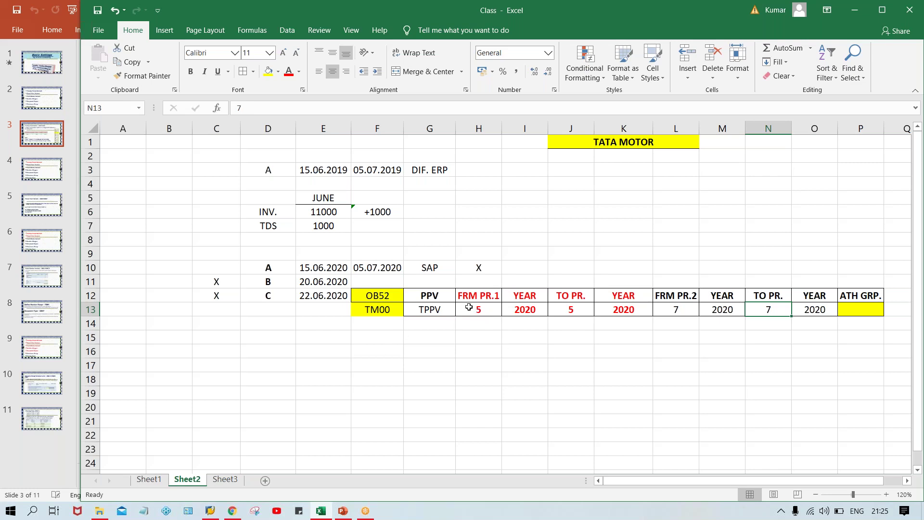
{"action": "left_click", "coordinate": [469, 307]}
{"action": "left_click_drag", "start_coordinate": [469, 307], "coordinate": [572, 308]}
{"action": "left_click", "coordinate": [471, 308]}
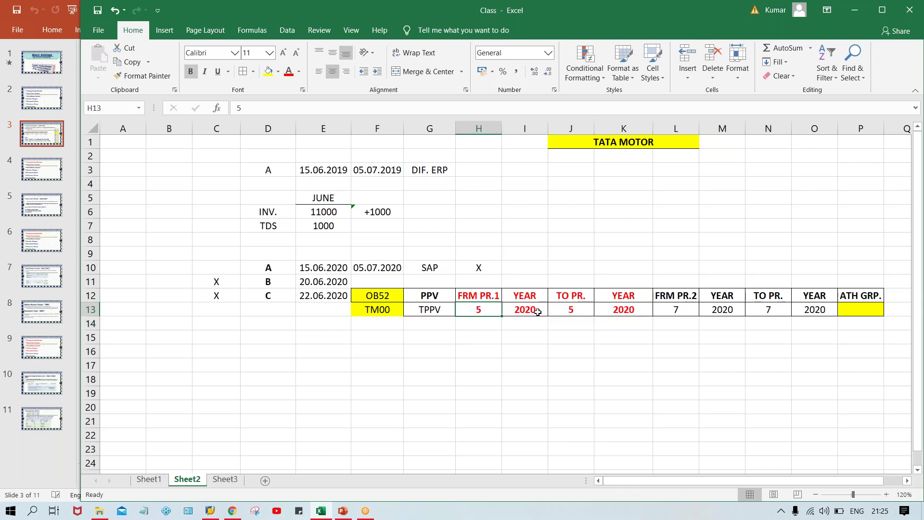
{"action": "left_click", "coordinate": [566, 310]}
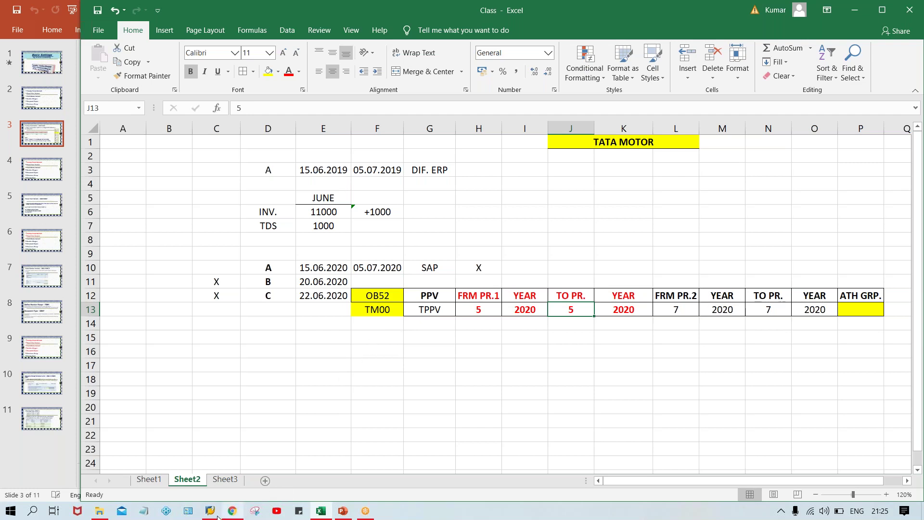
Switch to SAP Logon, open the SAP connection's logon screen and reposition its window
{"action": "mouse_move", "coordinate": [210, 509]}
{"action": "left_click", "coordinate": [209, 469]}
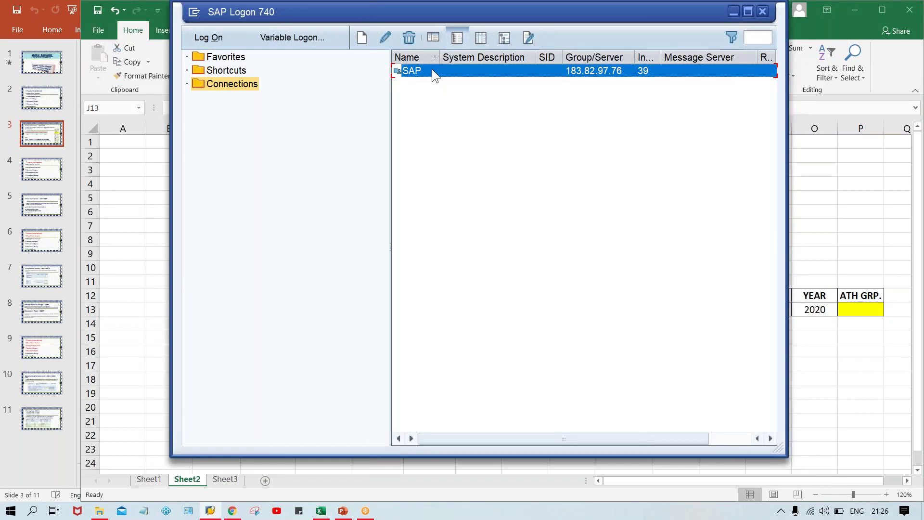
{"action": "double_click", "coordinate": [432, 72]}
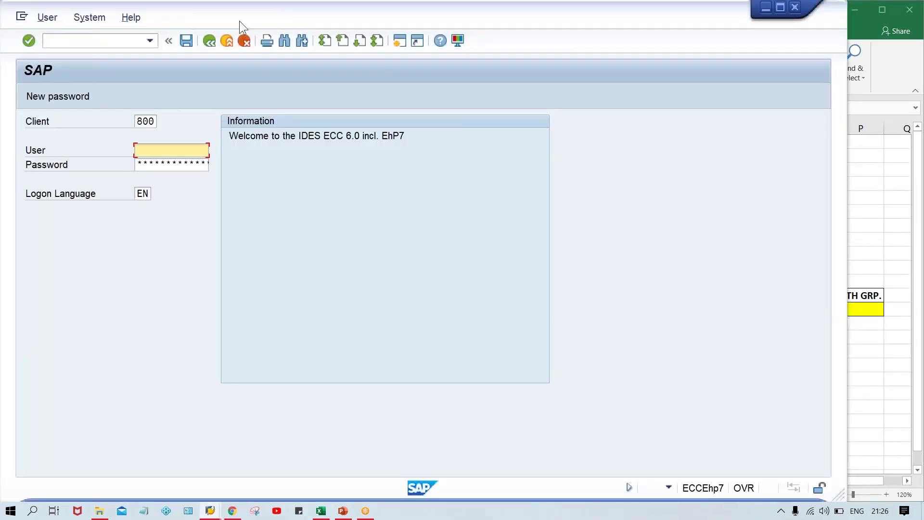
{"action": "left_click_drag", "start_coordinate": [264, 21], "coordinate": [316, 21]}
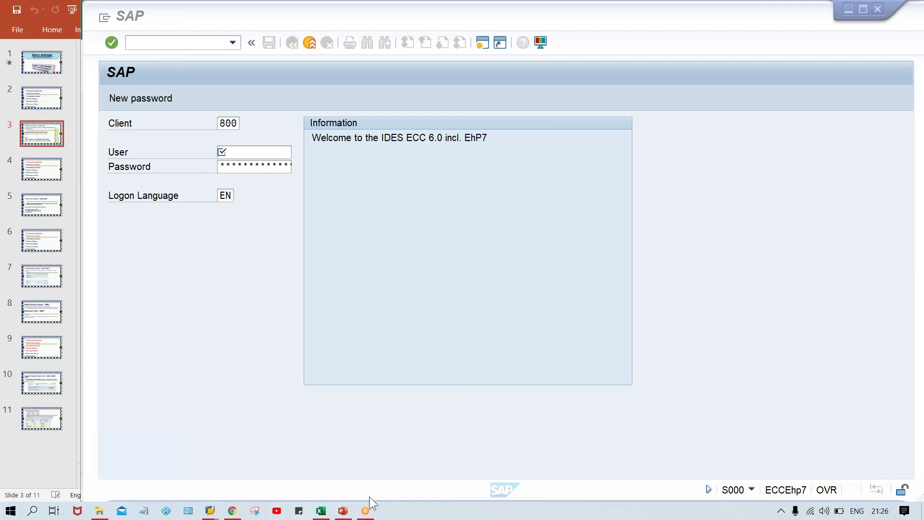
Return to the Excel posting period sheet and enter XYZ as the authorization group in P13
{"action": "left_click", "coordinate": [321, 511]}
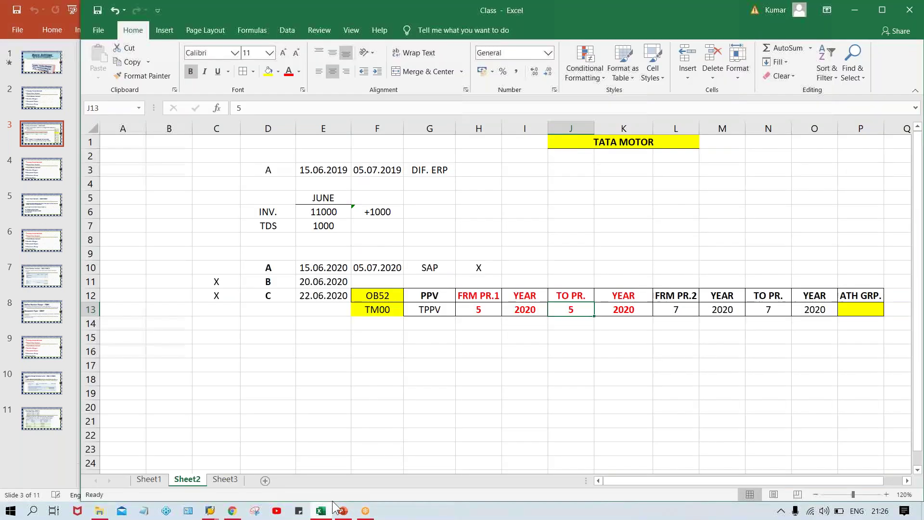
{"action": "left_click", "coordinate": [495, 406]}
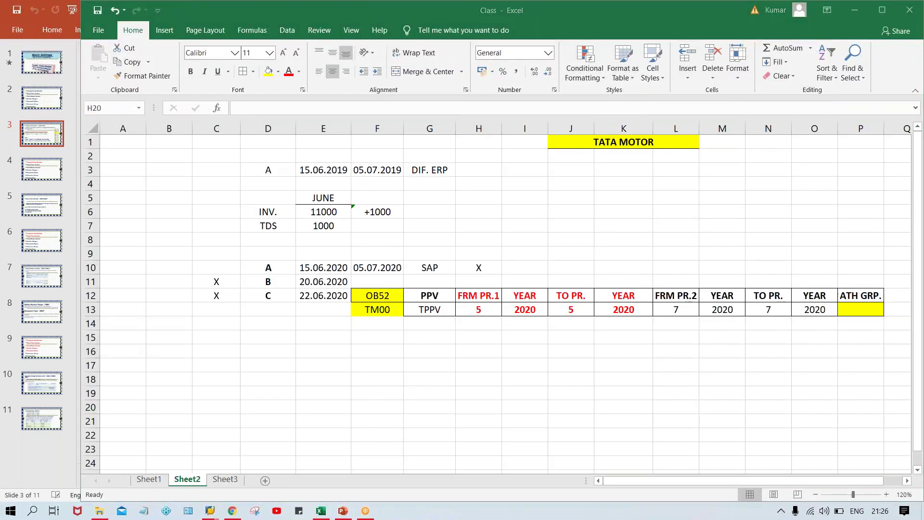
{"action": "key", "text": "alt+Tab"}
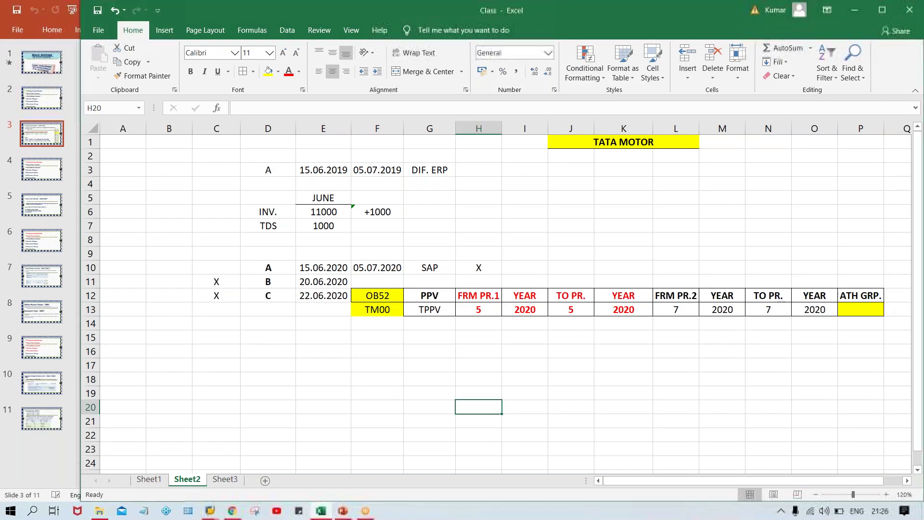
{"action": "left_click", "coordinate": [853, 309]}
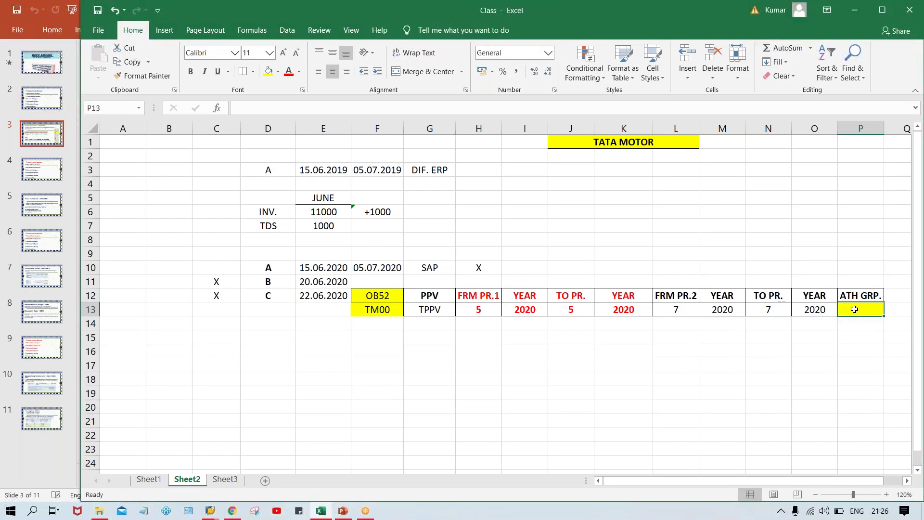
{"action": "type", "text": "XYZ"}
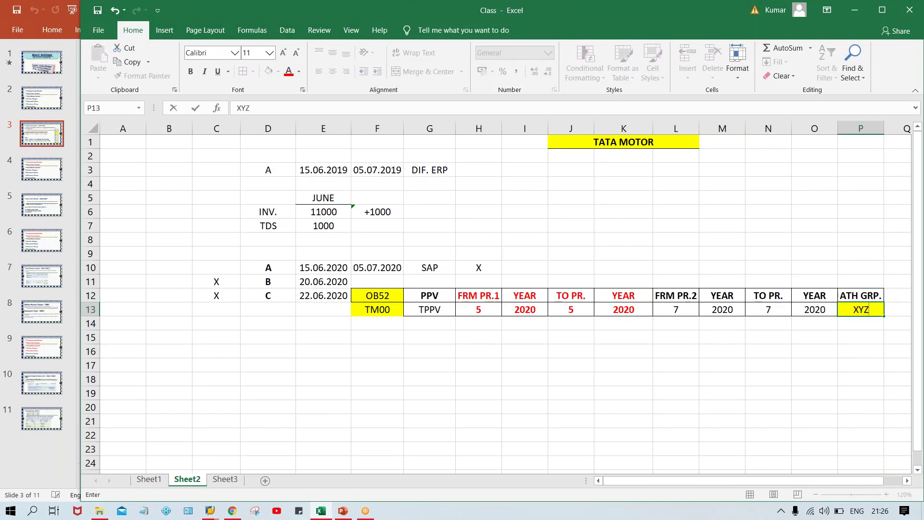
Confirm the XYZ authorization group entry in P13 and compare the from and to periods of the first range in H13 and J13
{"action": "key", "text": "Return"}
{"action": "key", "text": "Up"}
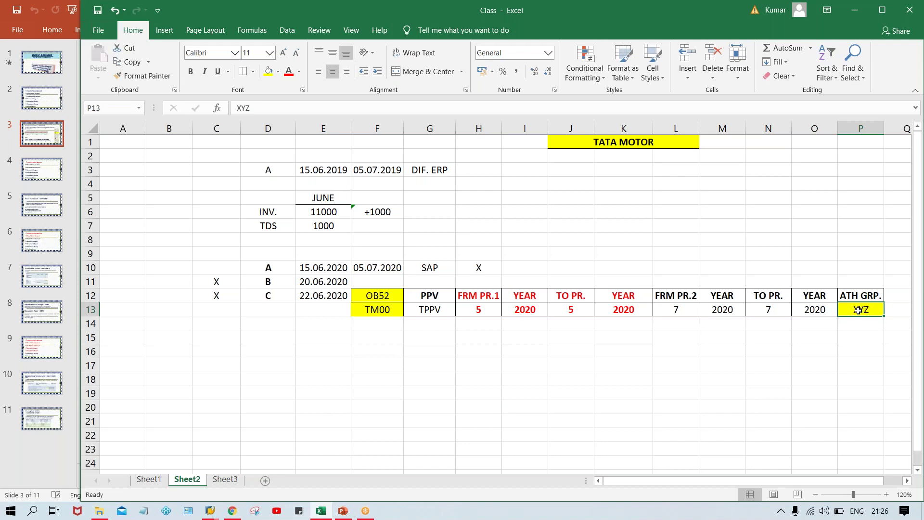
{"action": "left_click", "coordinate": [477, 308]}
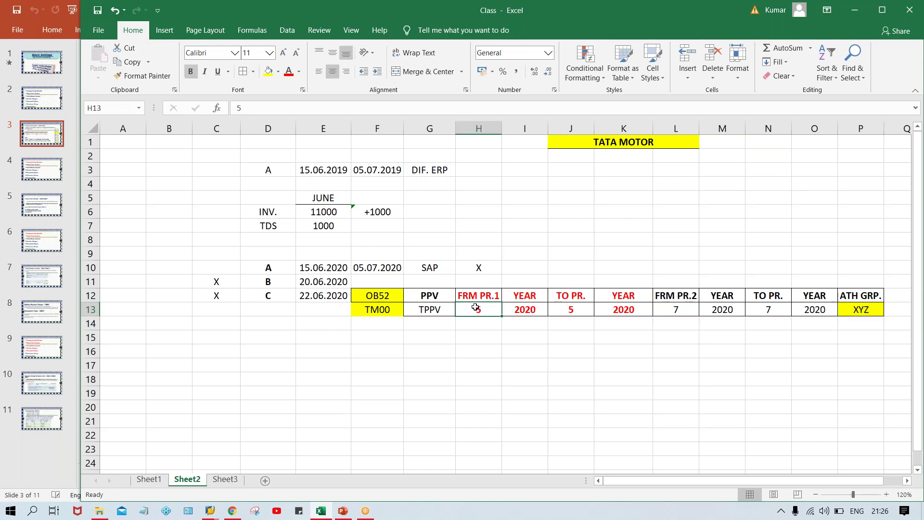
{"action": "left_click", "coordinate": [573, 306]}
{"action": "left_click", "coordinate": [489, 309]}
{"action": "left_click", "coordinate": [573, 309]}
{"action": "left_click", "coordinate": [465, 310]}
{"action": "left_click", "coordinate": [564, 311]}
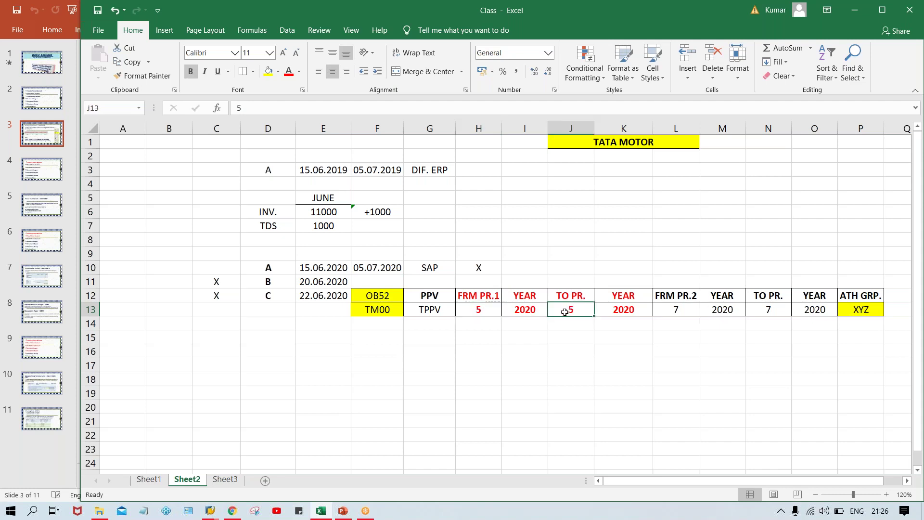
{"action": "left_click", "coordinate": [480, 310]}
{"action": "left_click", "coordinate": [564, 309]}
{"action": "left_click", "coordinate": [480, 310]}
{"action": "left_click", "coordinate": [570, 313]}
Fill H14:K14 yellow and L14:O14 light blue beneath the two posting period ranges
{"action": "left_click_drag", "start_coordinate": [465, 327], "coordinate": [636, 326]}
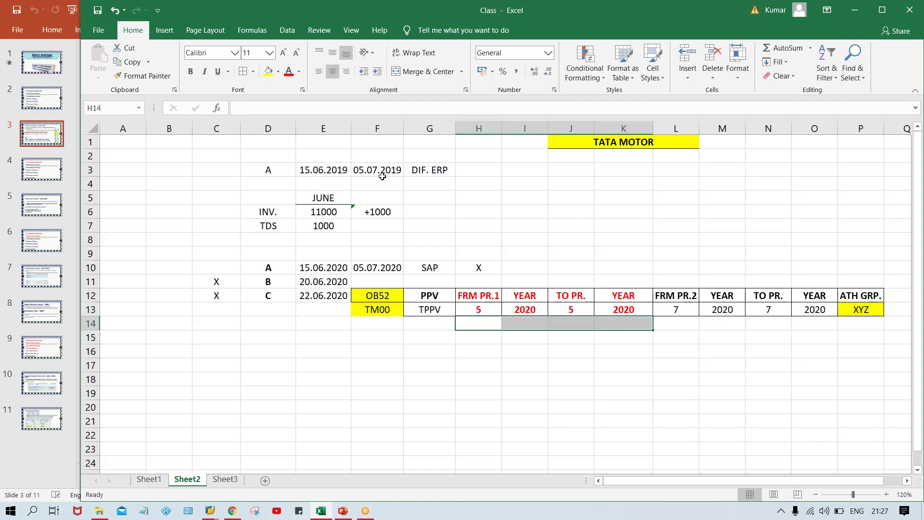
{"action": "left_click", "coordinate": [267, 71]}
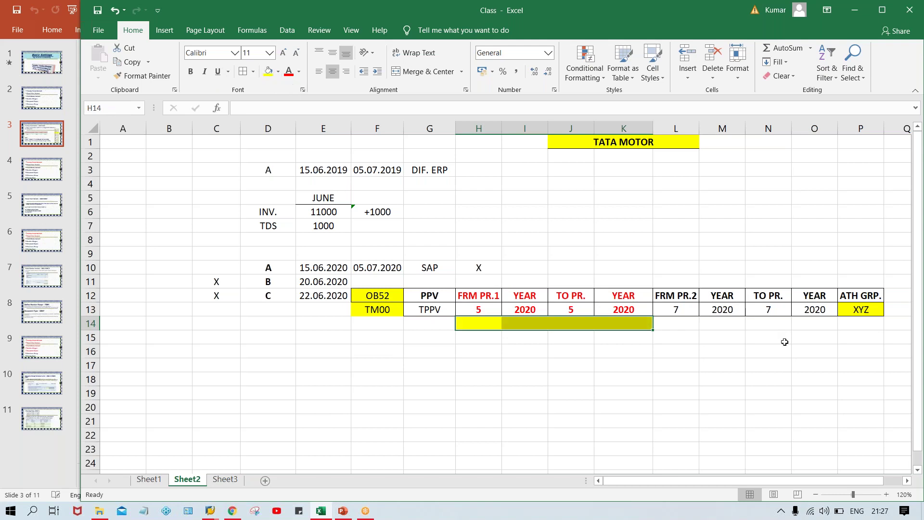
{"action": "left_click_drag", "start_coordinate": [680, 329], "coordinate": [806, 328]}
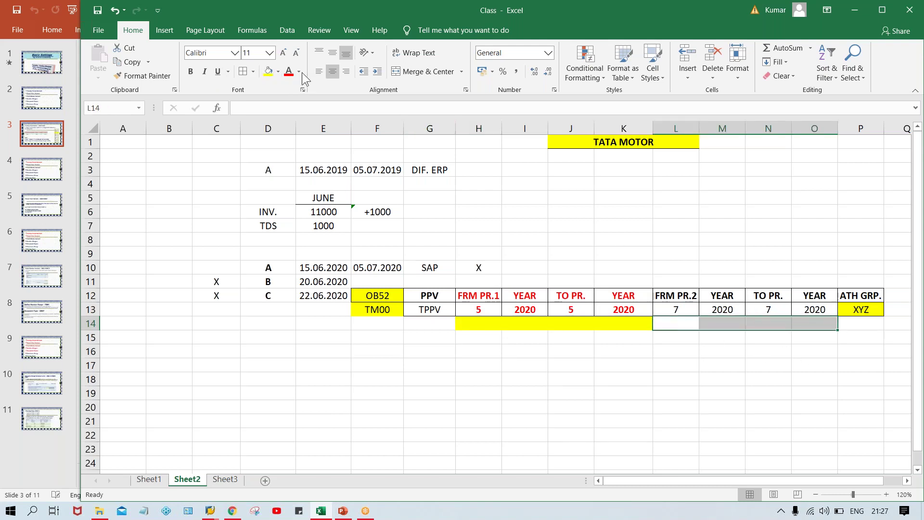
{"action": "left_click", "coordinate": [278, 72]}
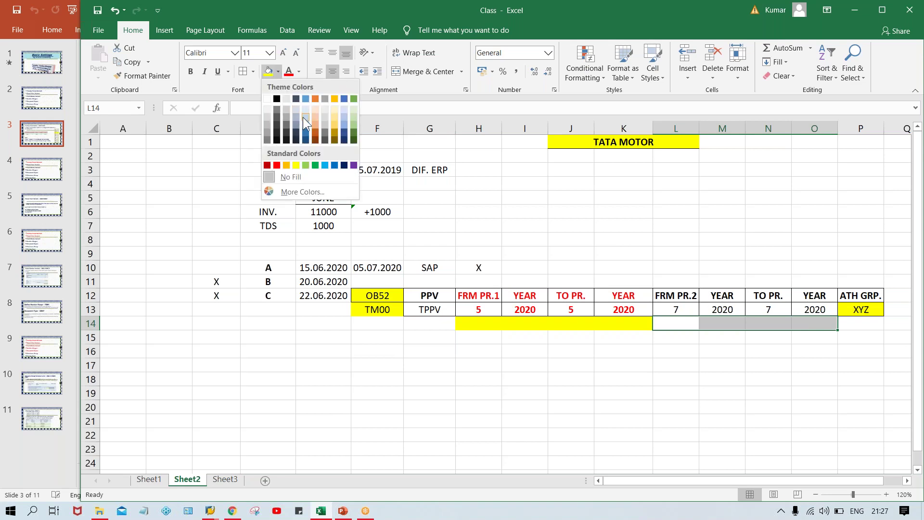
{"action": "left_click", "coordinate": [304, 117]}
Merge and center H14:K14 and enter 1 to label the first period range
{"action": "left_click", "coordinate": [526, 323]}
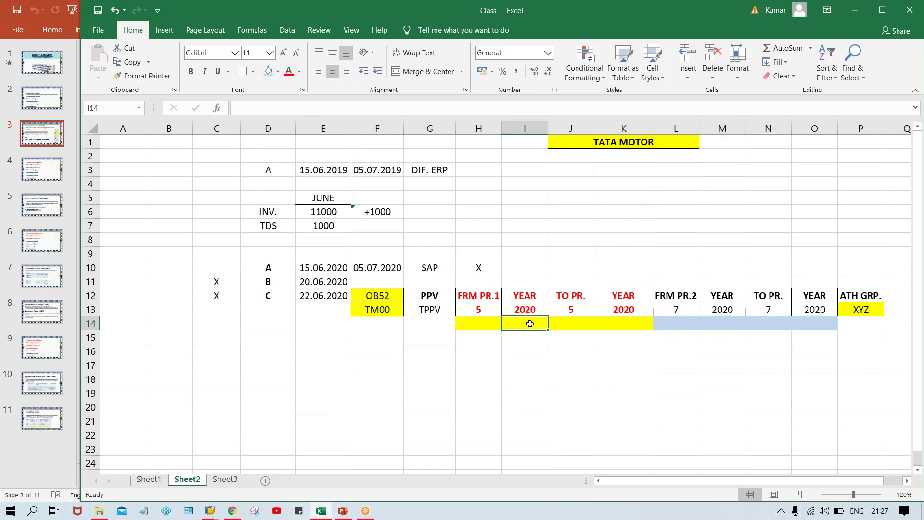
{"action": "left_click_drag", "start_coordinate": [485, 322], "coordinate": [609, 322]}
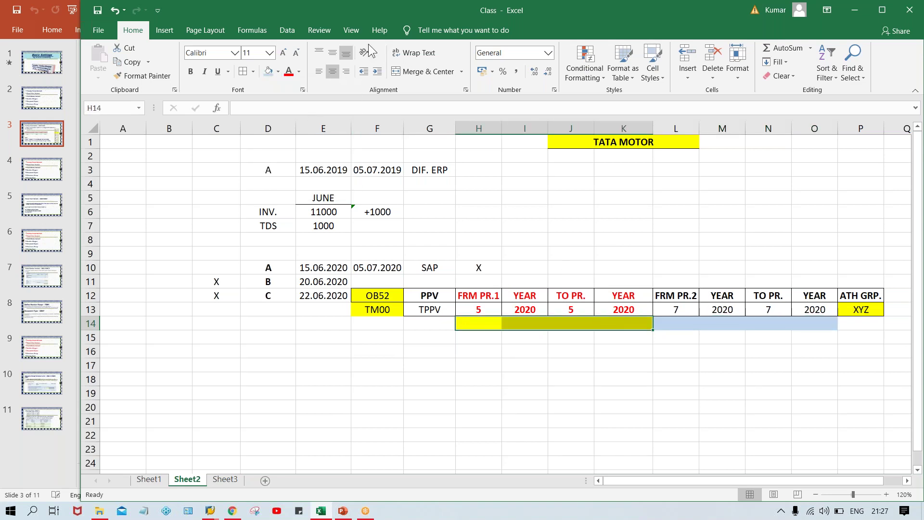
{"action": "left_click", "coordinate": [423, 73]}
{"action": "type", "text": "1"}
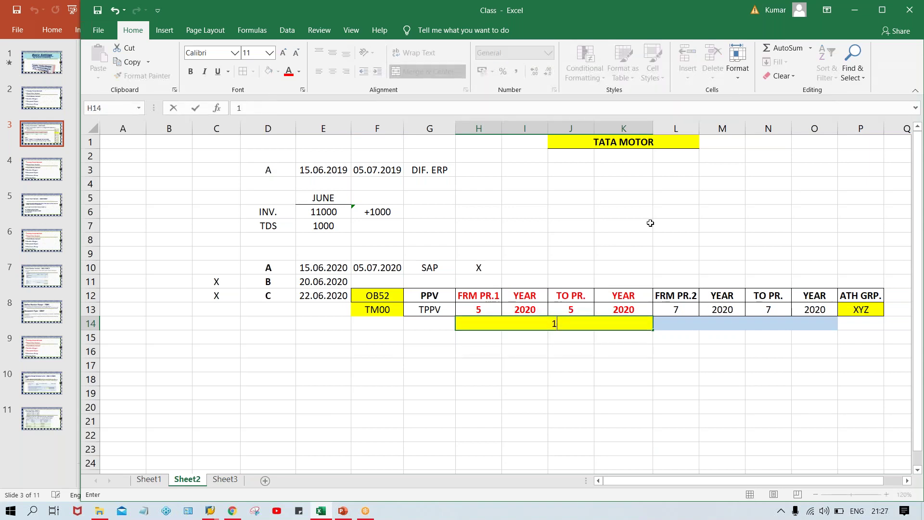
{"action": "left_click", "coordinate": [719, 324]}
Merge and center L14:O14 and enter 2 to label the second period range
{"action": "left_click_drag", "start_coordinate": [683, 322], "coordinate": [807, 322]}
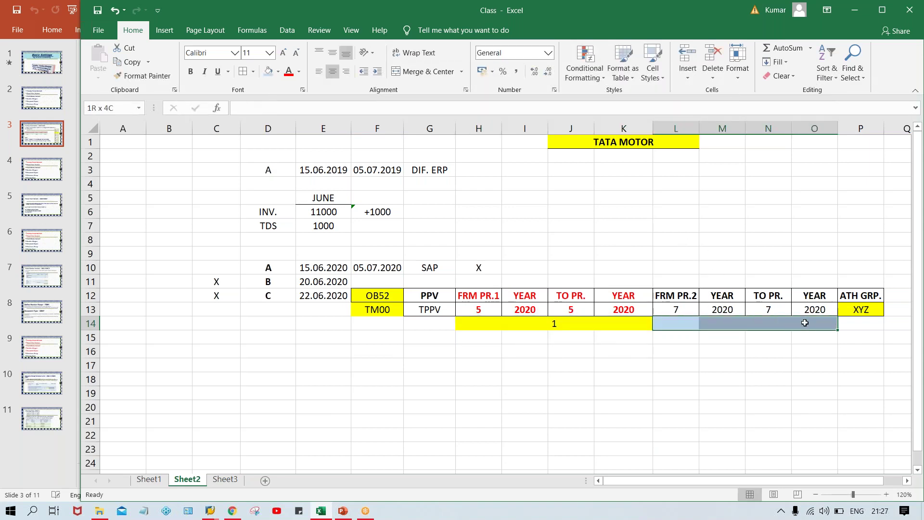
{"action": "left_click", "coordinate": [462, 77]}
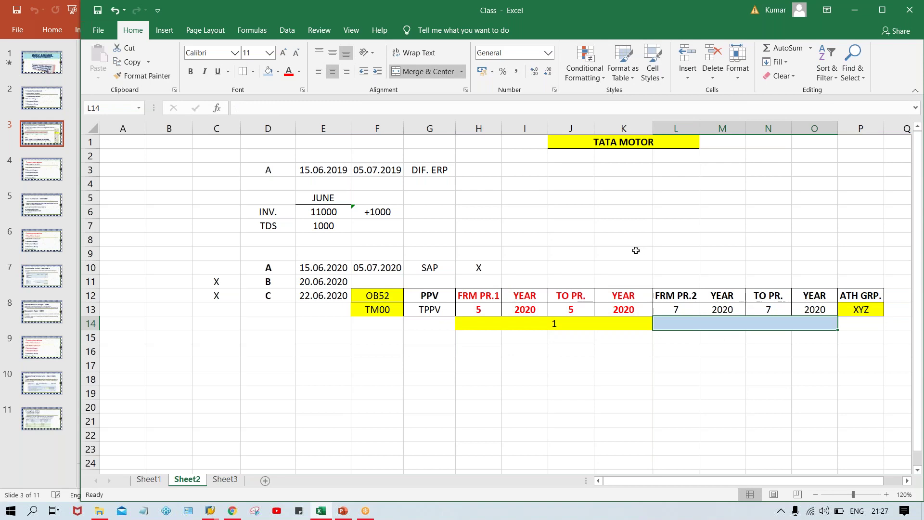
{"action": "type", "text": "2"}
{"action": "key", "text": "Return"}
{"action": "left_click", "coordinate": [655, 423]}
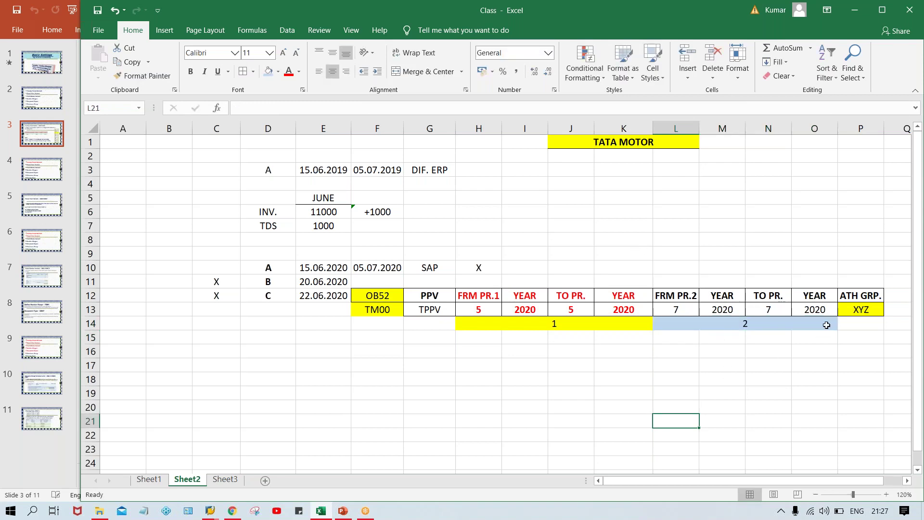
Examine how the authorization group in P13 relates to the first range in H13:K13 and the second range in L13:O13
{"action": "left_click", "coordinate": [850, 306]}
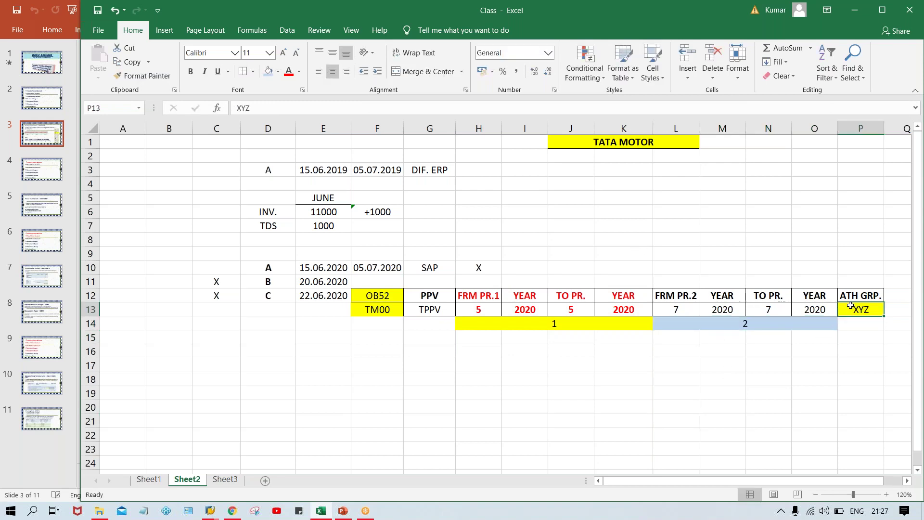
{"action": "left_click", "coordinate": [463, 319]}
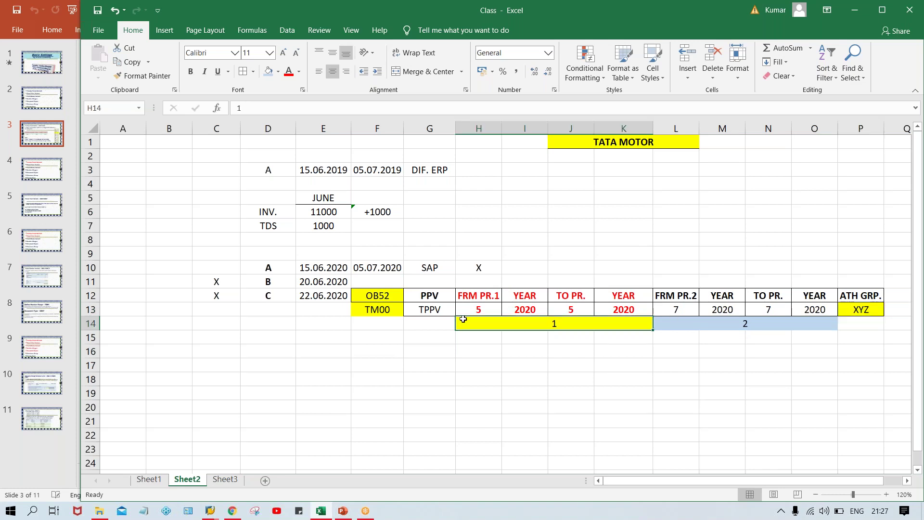
{"action": "left_click", "coordinate": [873, 312]}
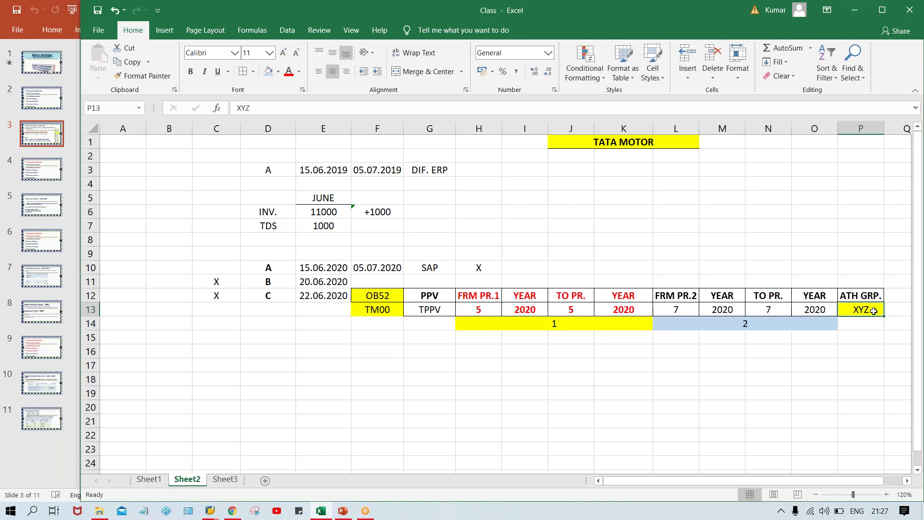
{"action": "left_click", "coordinate": [475, 313]}
{"action": "left_click", "coordinate": [566, 315]}
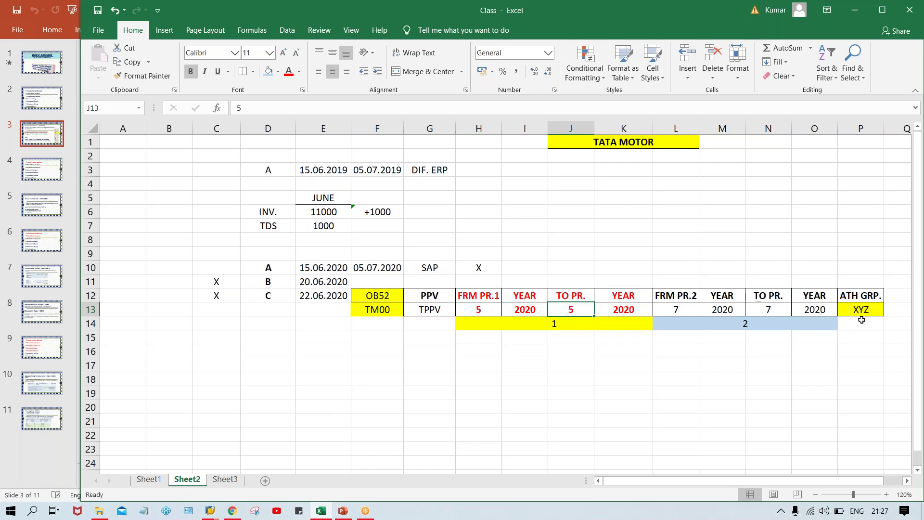
{"action": "left_click", "coordinate": [477, 312]}
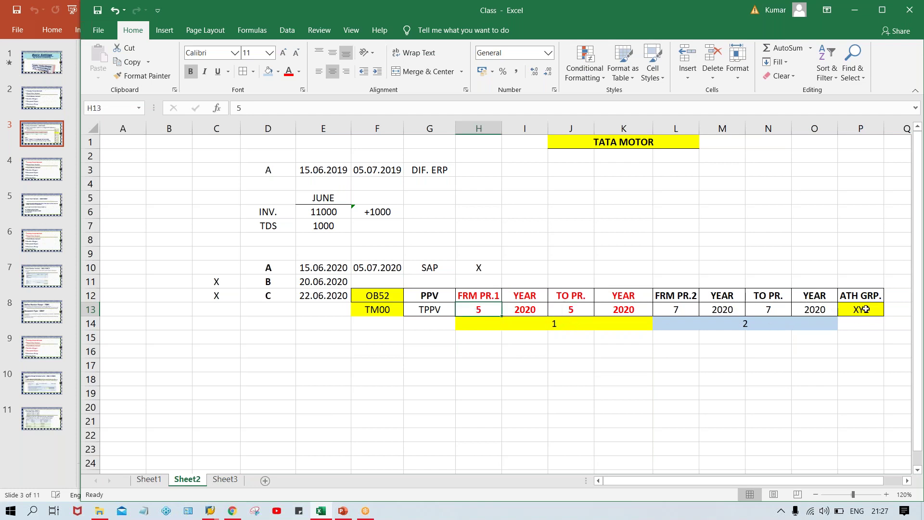
{"action": "left_click", "coordinate": [865, 309]}
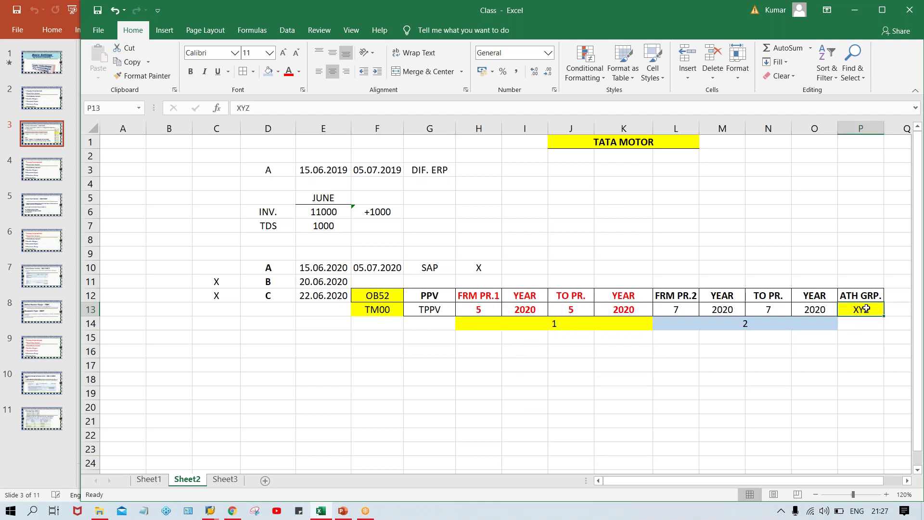
{"action": "left_click", "coordinate": [689, 307]}
{"action": "left_click", "coordinate": [782, 308]}
{"action": "left_click", "coordinate": [670, 308]}
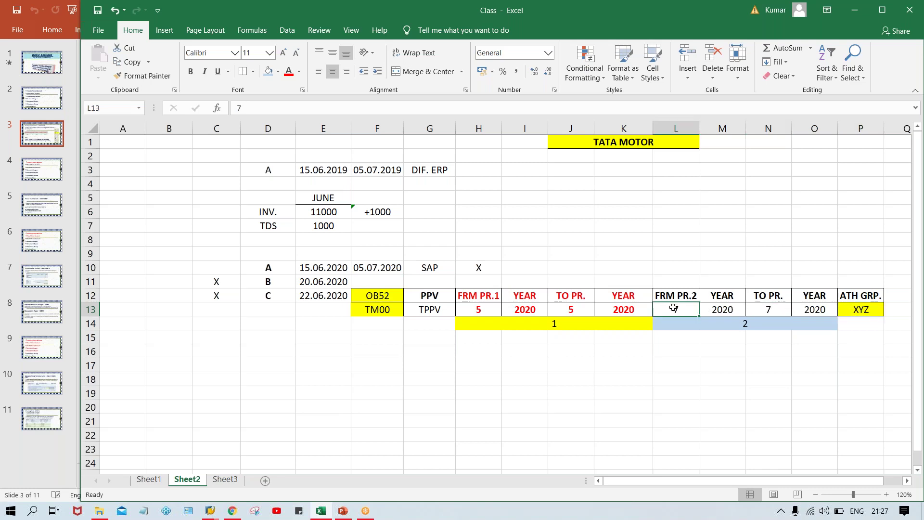
{"action": "left_click", "coordinate": [779, 314]}
{"action": "left_click", "coordinate": [863, 309]}
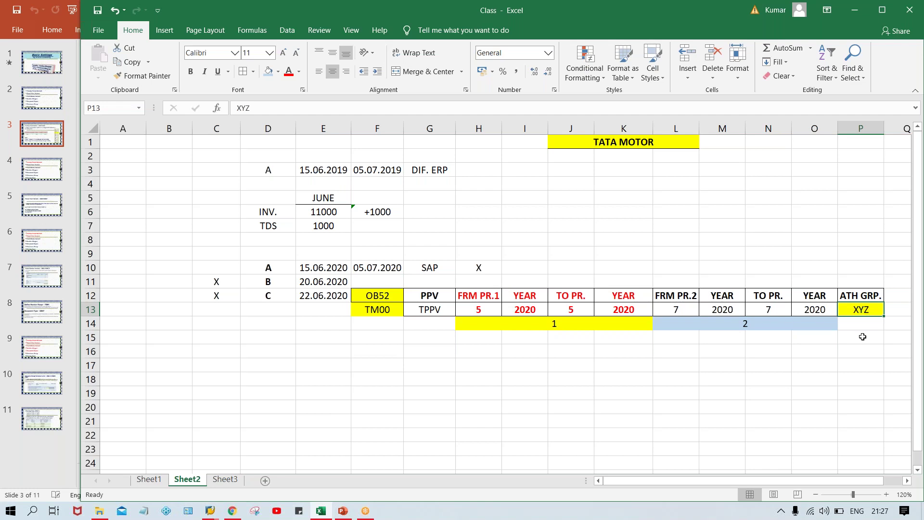
Review the full first and second period ranges in row 13 once more alongside the authorization group cell P13
{"action": "left_click", "coordinate": [469, 309]}
{"action": "left_click", "coordinate": [571, 309]}
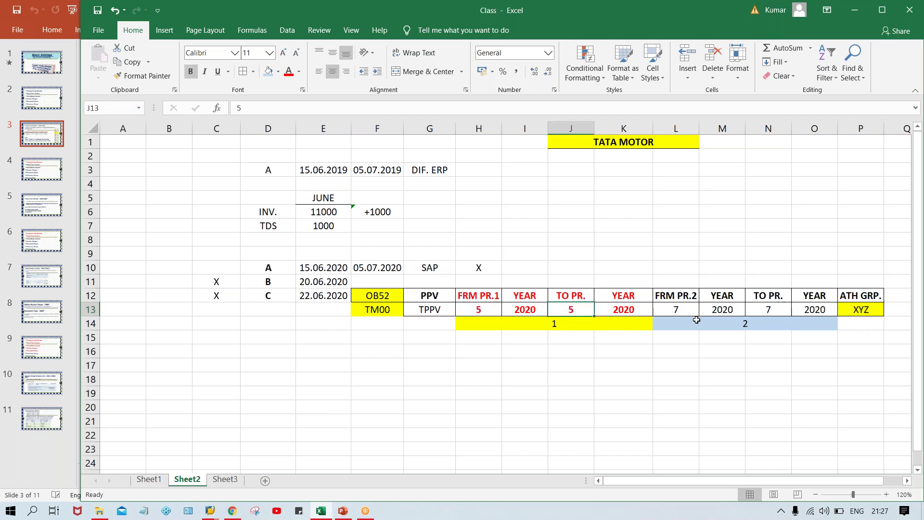
{"action": "left_click", "coordinate": [874, 322]}
{"action": "left_click", "coordinate": [851, 309]}
{"action": "left_click_drag", "start_coordinate": [479, 309], "coordinate": [618, 311]}
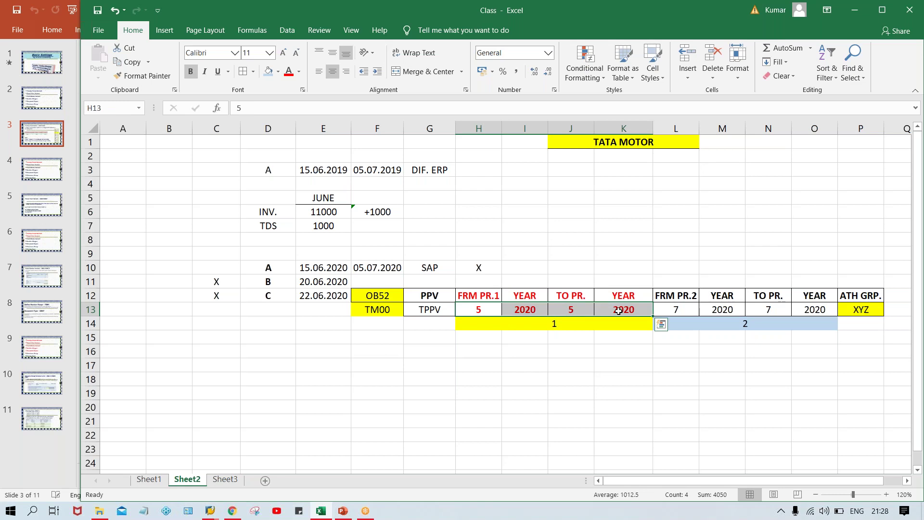
{"action": "left_click_drag", "start_coordinate": [677, 309], "coordinate": [803, 306]}
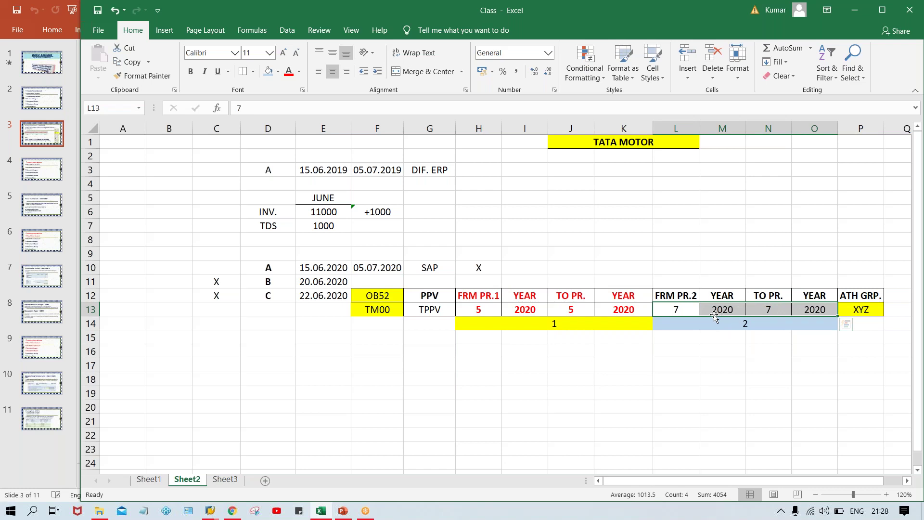
{"action": "left_click_drag", "start_coordinate": [485, 298], "coordinate": [621, 322]}
{"action": "left_click", "coordinate": [851, 313]}
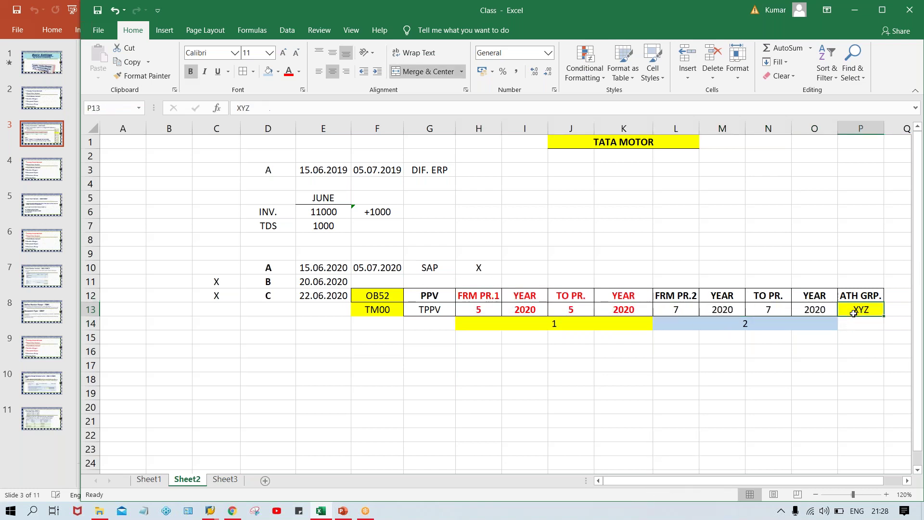